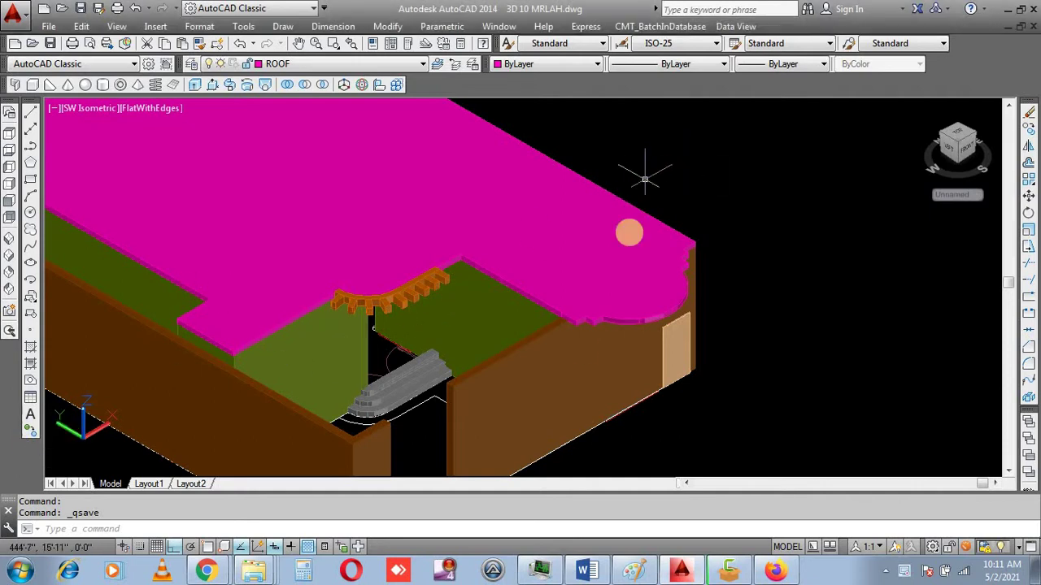
- Select the magenta roof slab
scroll(528, 325, up, 2)
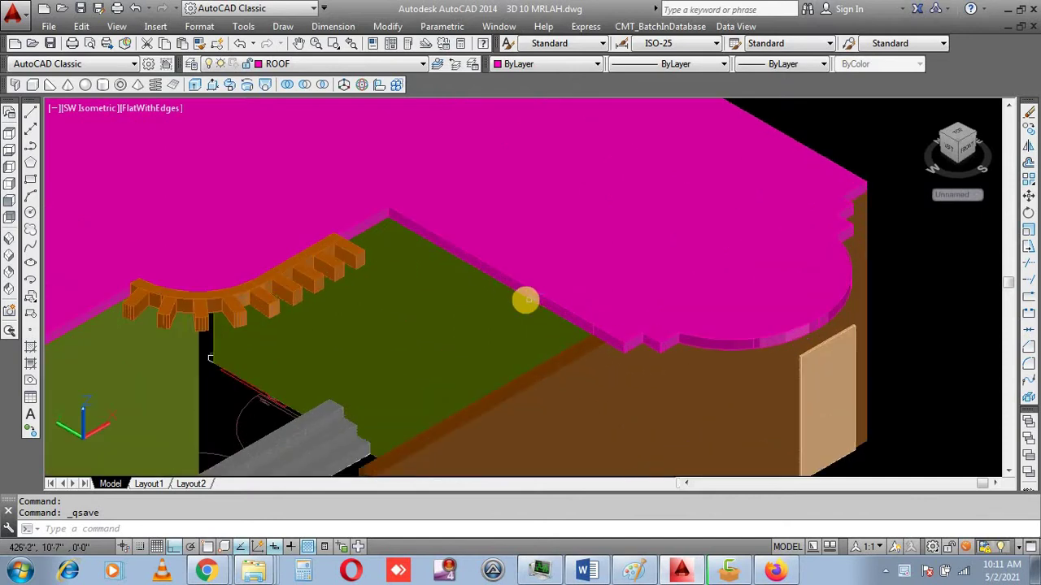
scroll(525, 299, down, 1)
scroll(432, 268, up, 2)
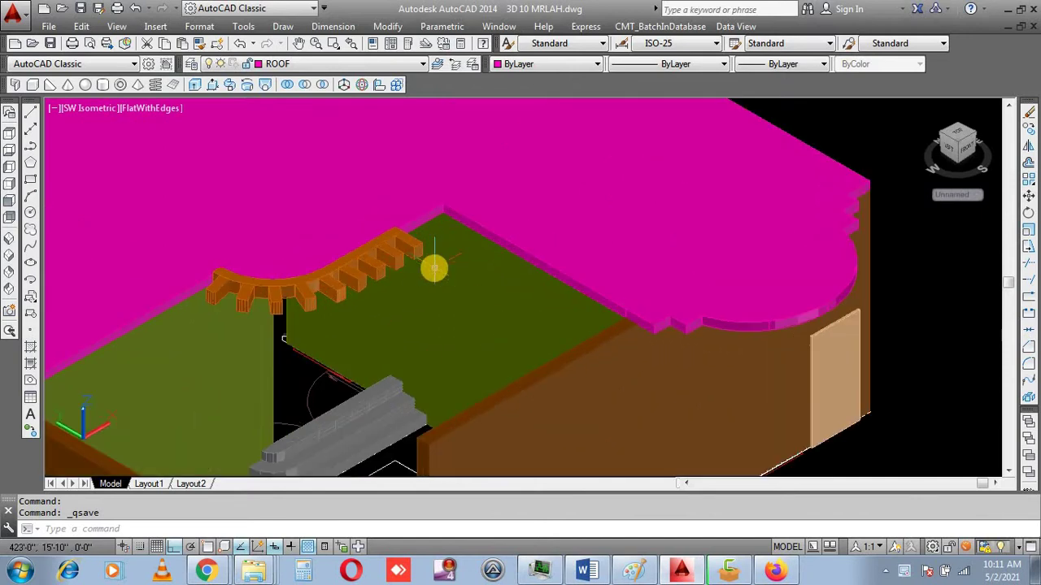
scroll(577, 278, down, 2)
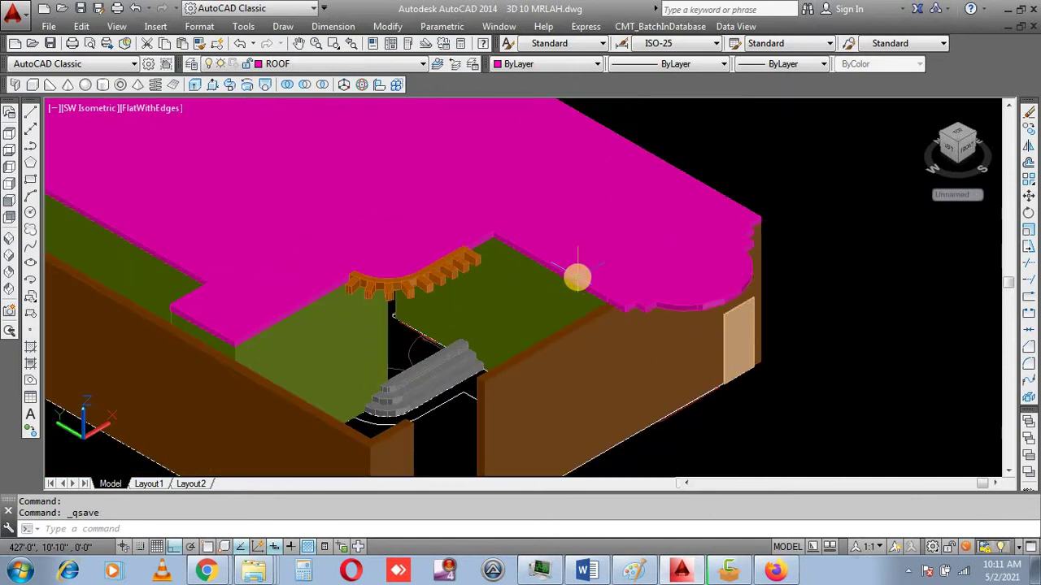
click(577, 278)
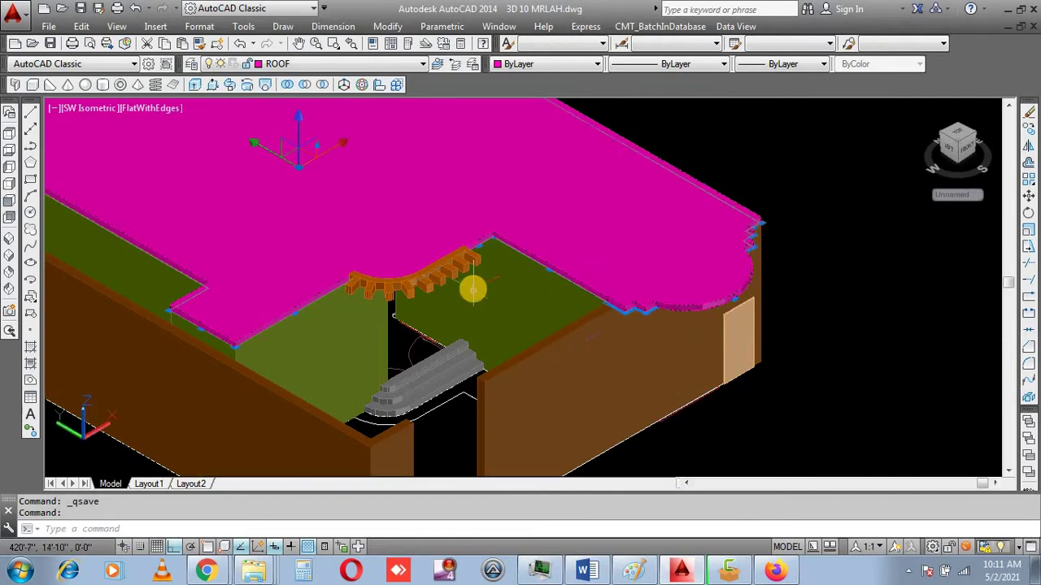
- Show the house from the Top view in the 2D Wireframe visual style
scroll(480, 233, up, 3)
scroll(535, 260, down, 2)
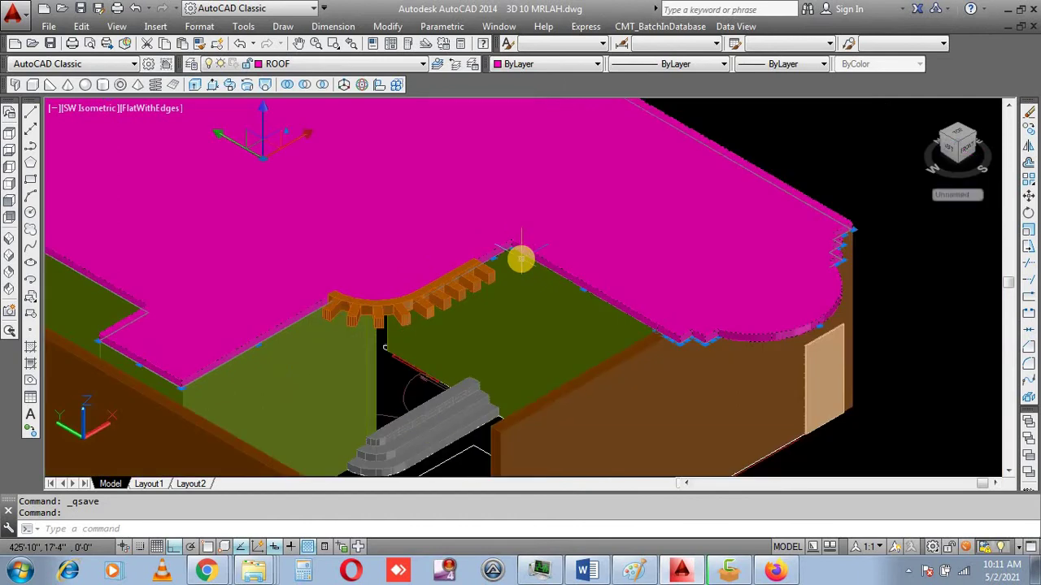
scroll(576, 279, up, 2)
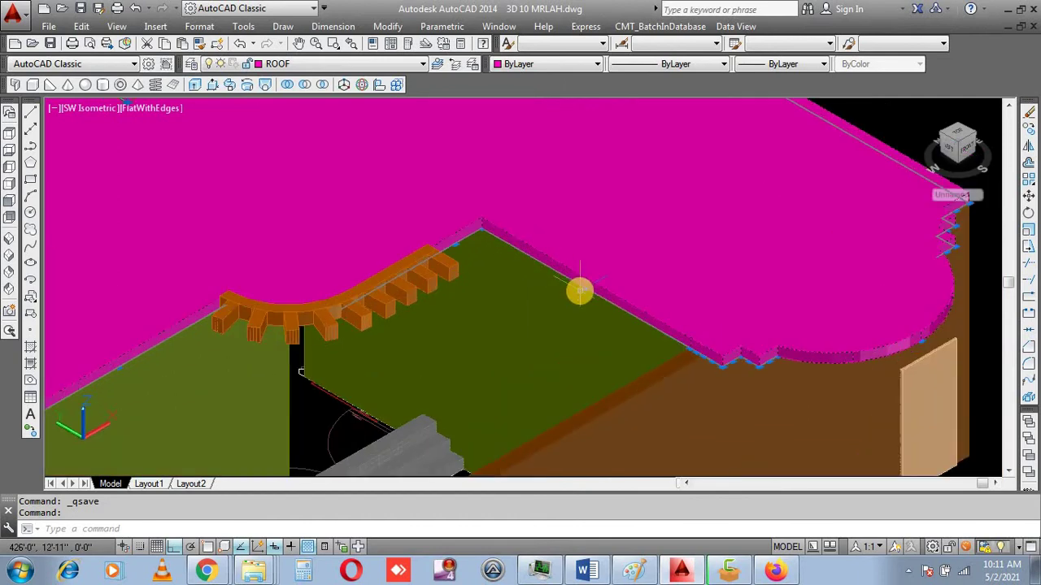
scroll(570, 234, down, 2)
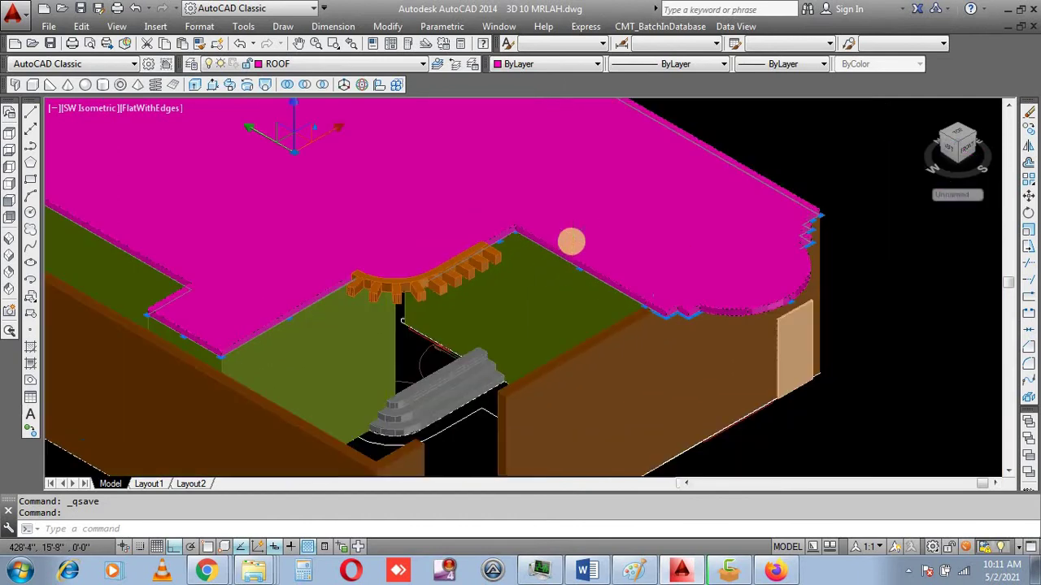
click(17, 135)
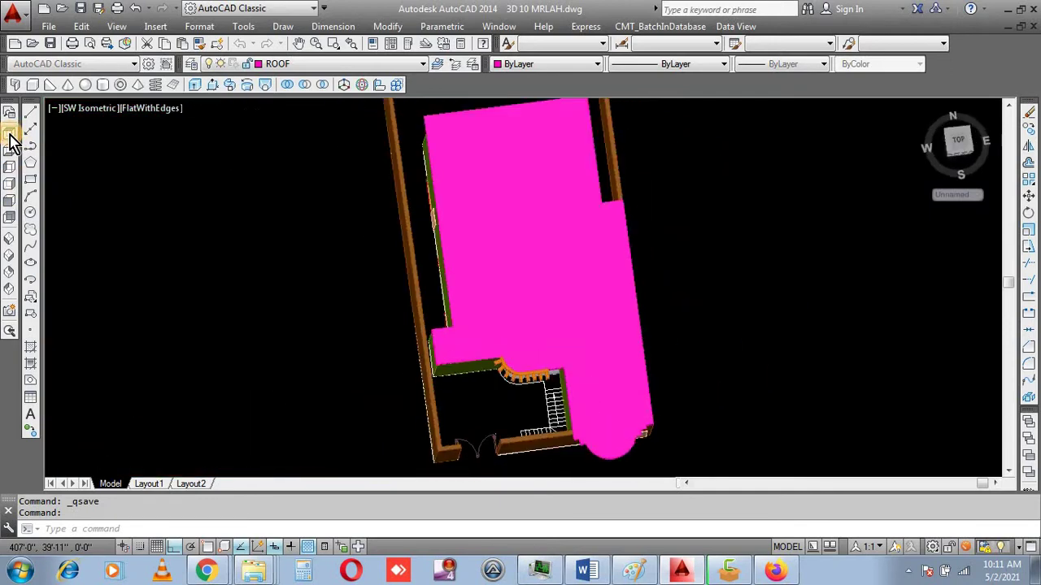
click(116, 26)
mouse_move(149, 360)
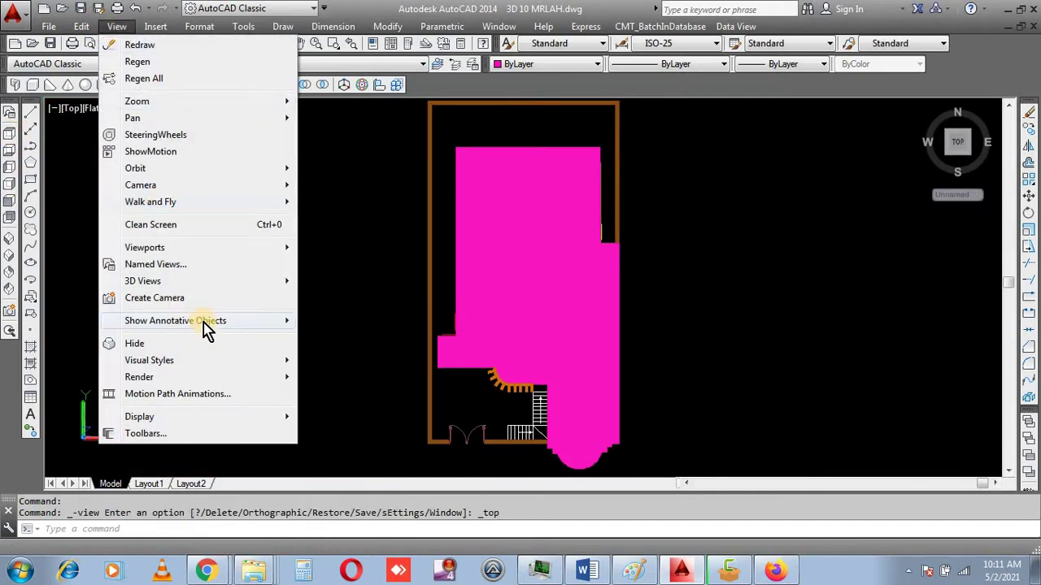
click(334, 360)
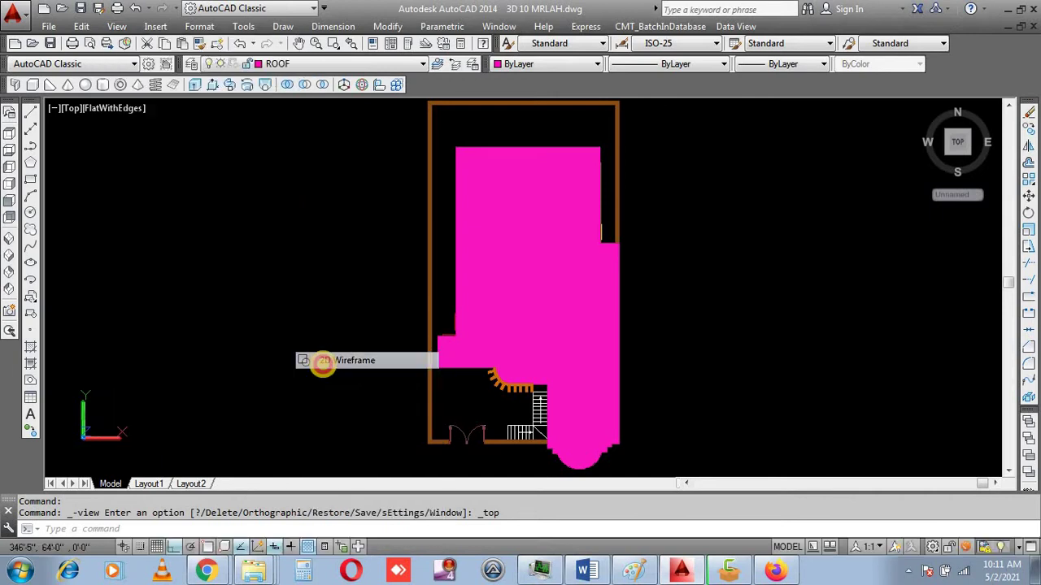
- Select the stair-top line, the pink wall outline and the left outer wall
scroll(573, 410, up, 1)
scroll(579, 435, up, 2)
scroll(468, 353, up, 5)
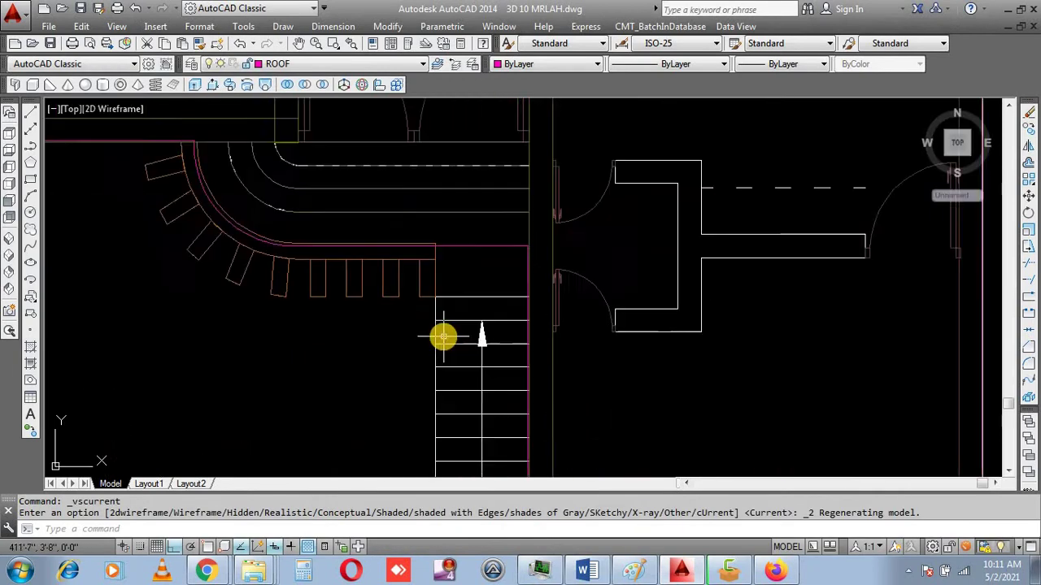
scroll(443, 337, up, 5)
drag(450, 332, 420, 291)
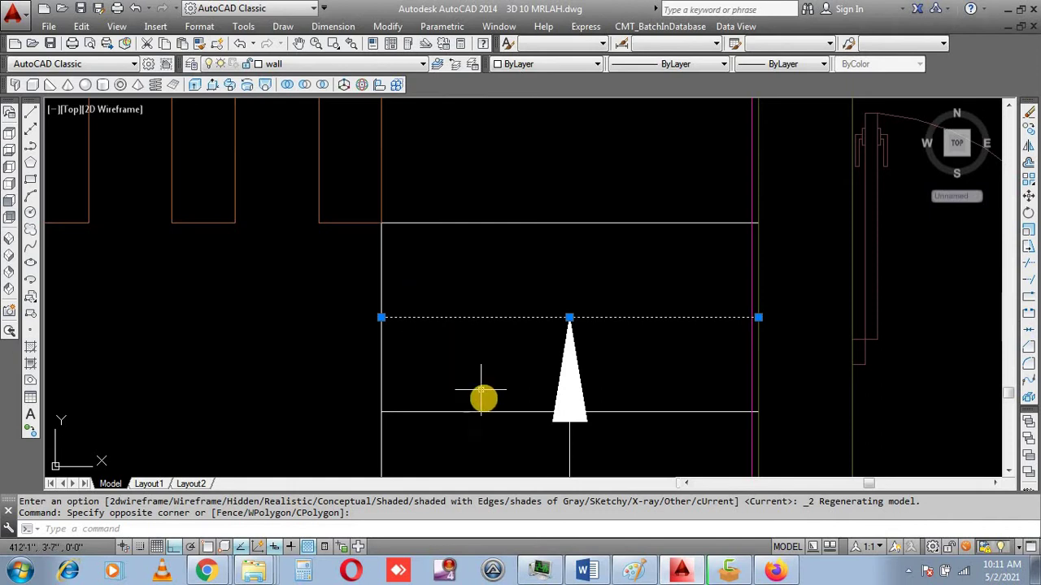
scroll(488, 382, down, 3)
scroll(495, 371, down, 1)
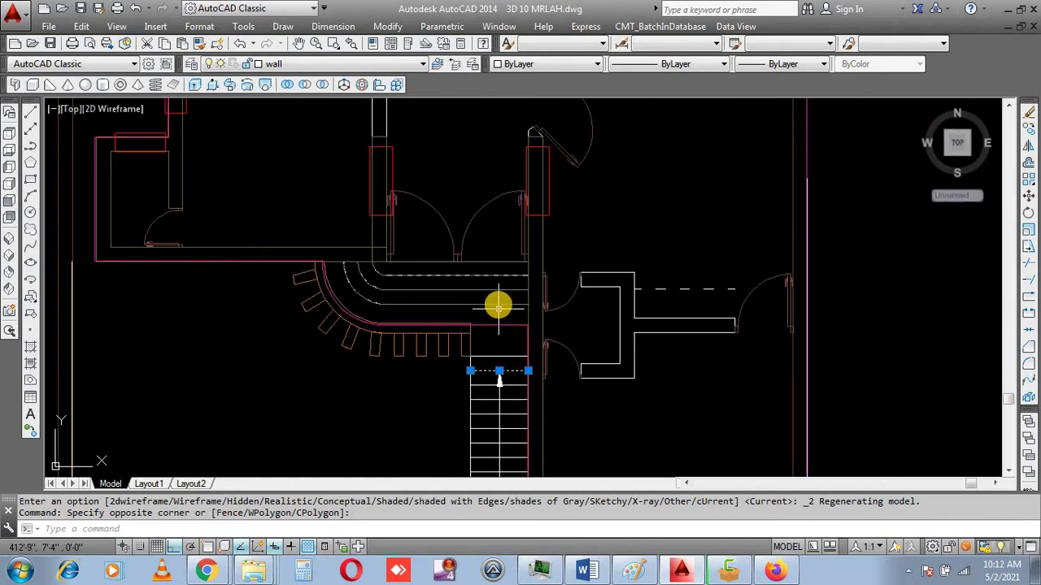
click(499, 377)
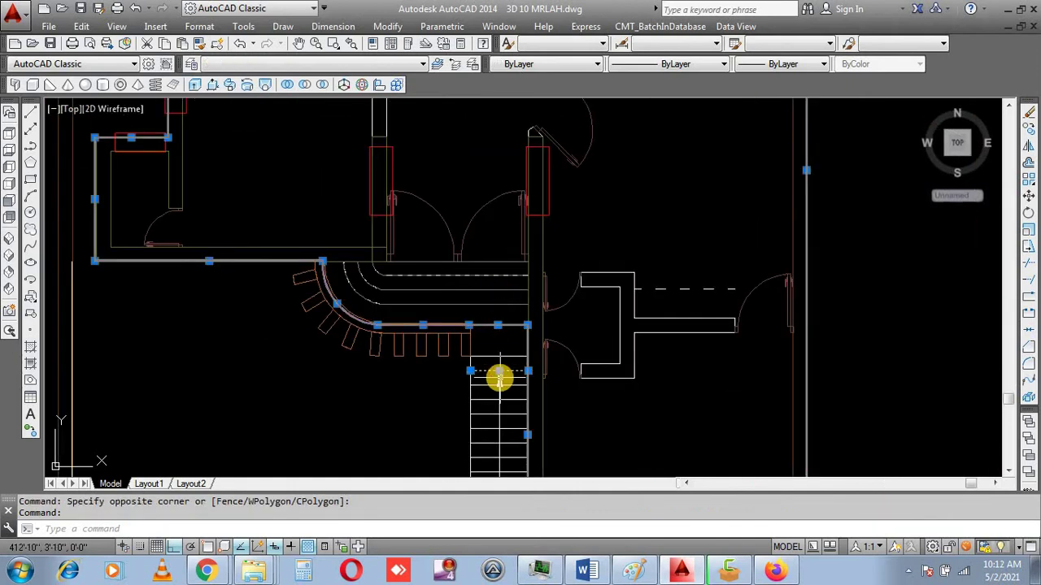
scroll(464, 260, down, 2)
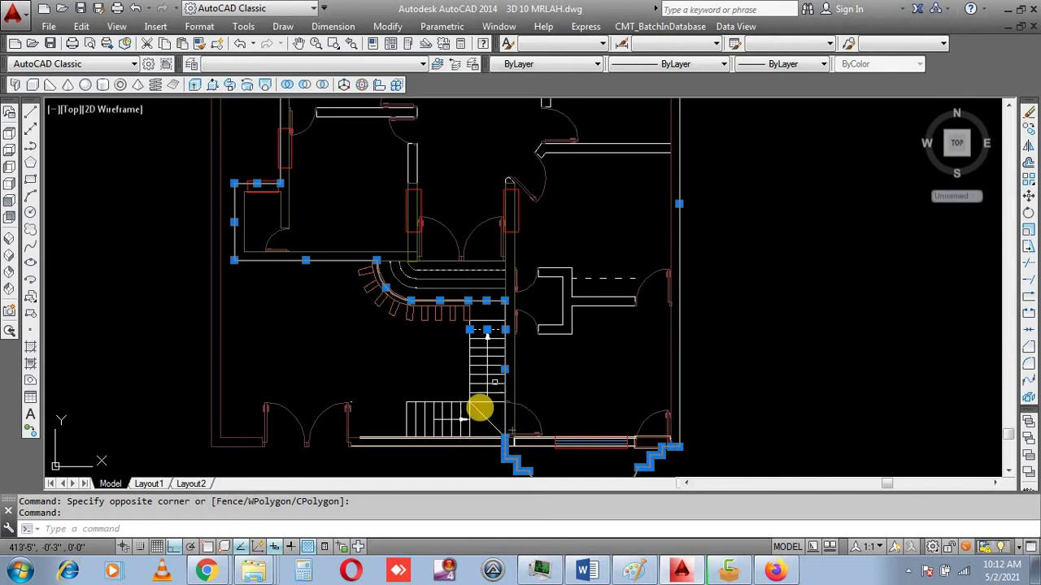
click(246, 442)
text(LAY)
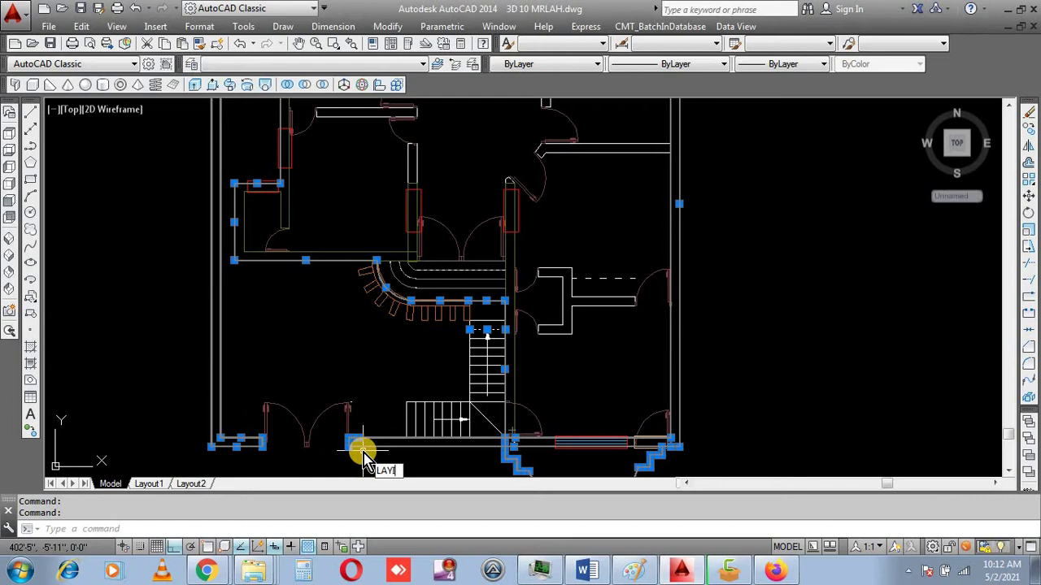
- Isolate the selected objects' layers with LAYISO and view the model from the Left
text(ISO)
key(Return)
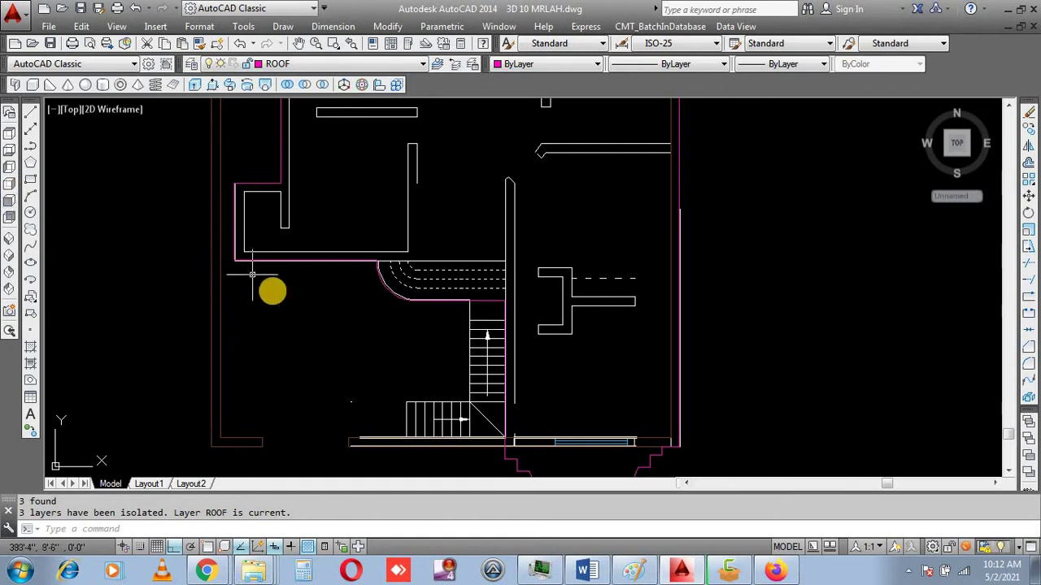
click(7, 167)
scroll(457, 278, down, 2)
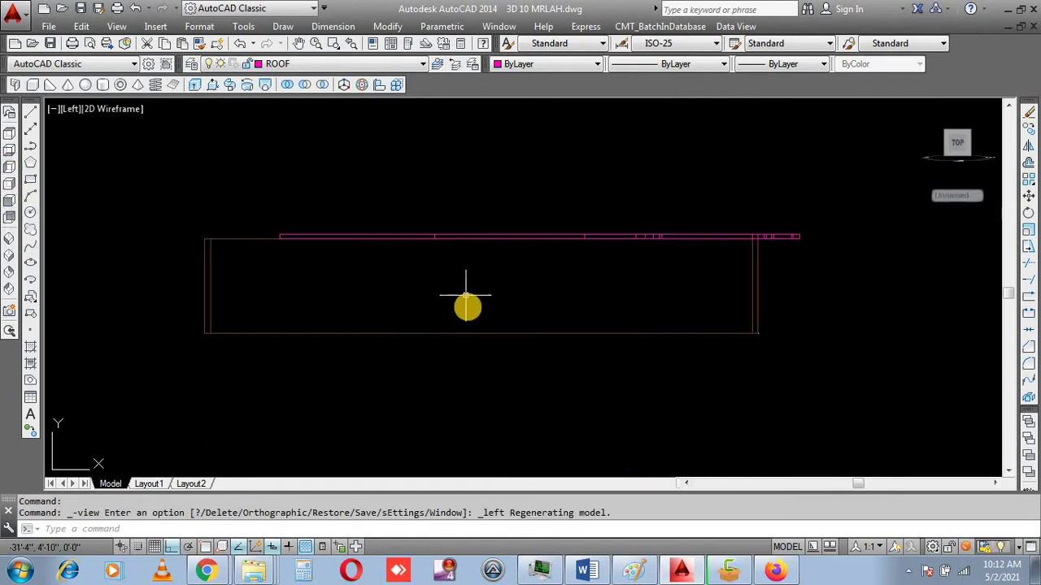
scroll(799, 285, up, 2)
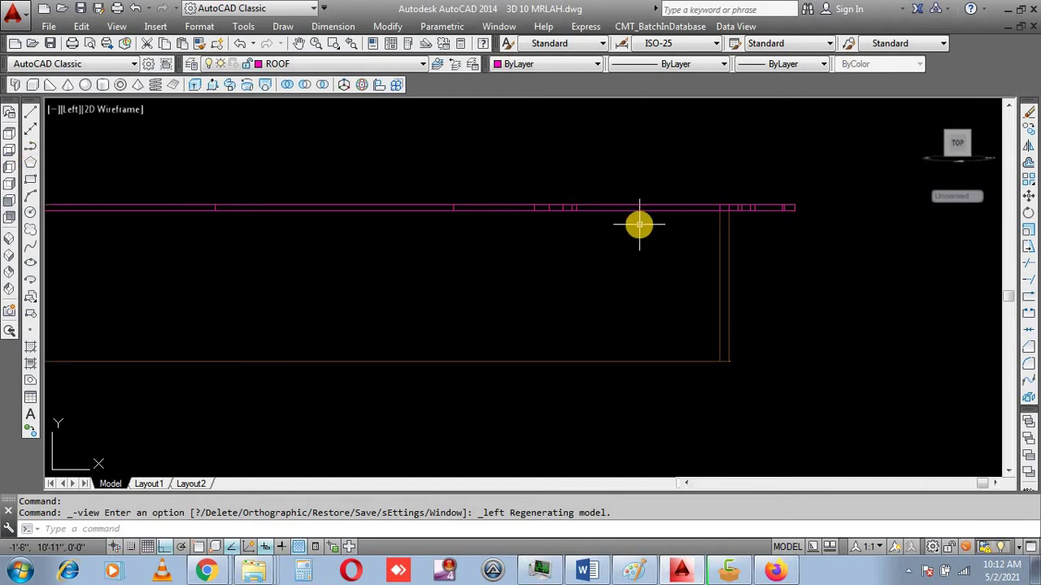
- Switch to SW Isometric and zoom in around the stairs
click(12, 248)
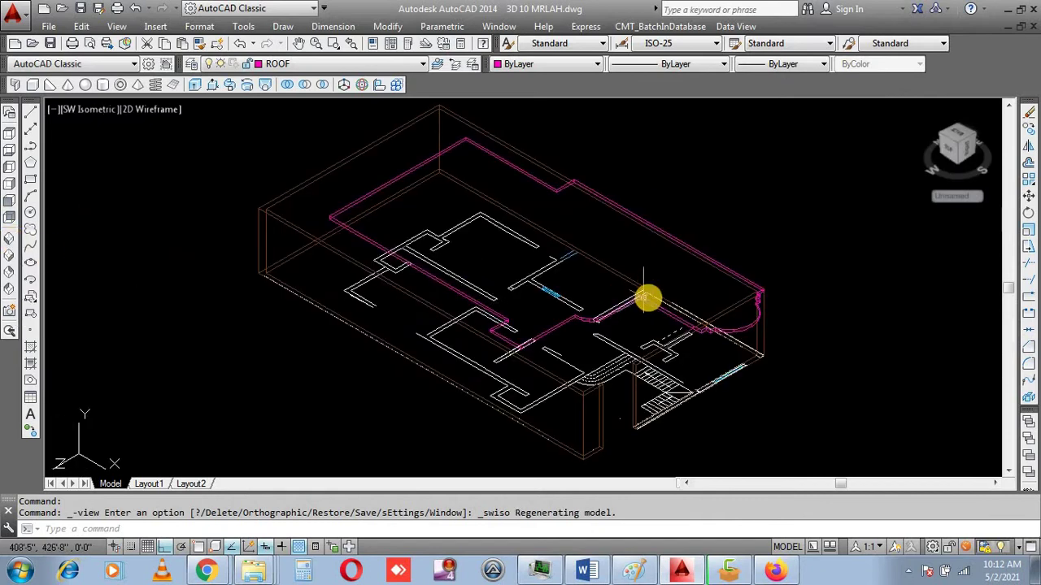
scroll(667, 300, up, 2)
scroll(618, 317, up, 2)
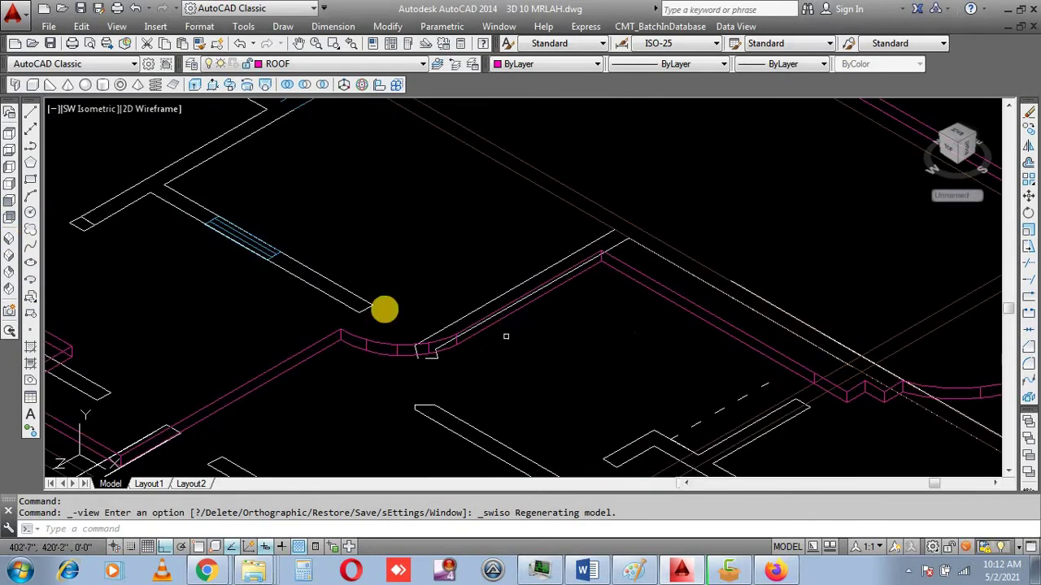
scroll(518, 190, down, 2)
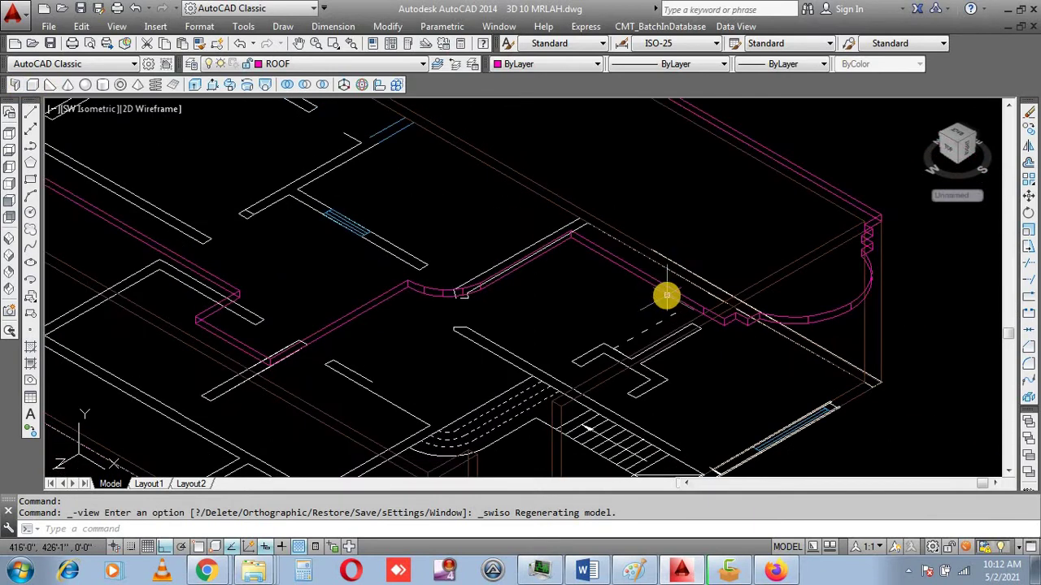
scroll(581, 261, up, 2)
scroll(539, 182, up, 2)
scroll(536, 181, down, 2)
scroll(537, 185, down, 1)
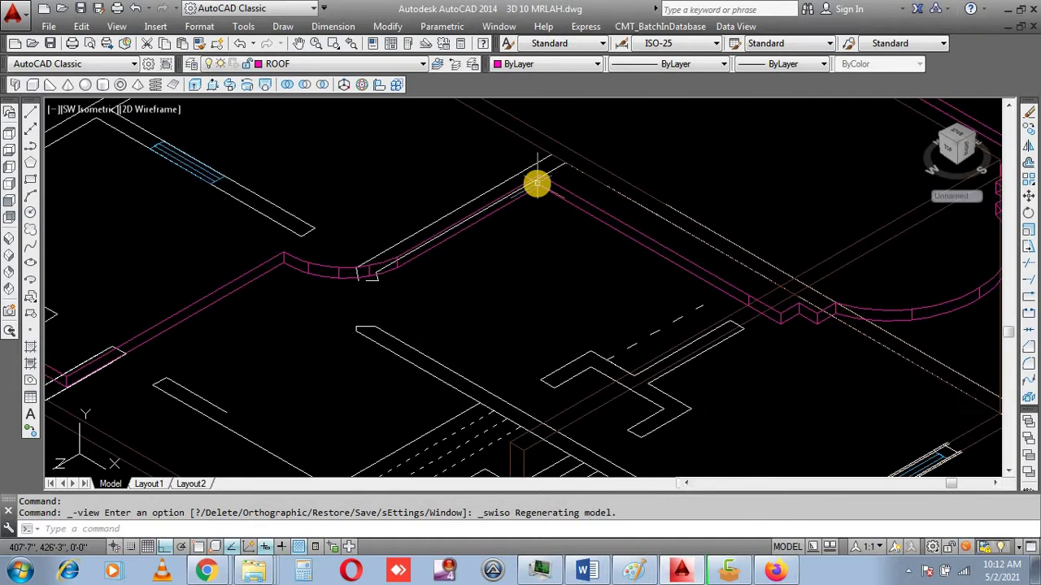
scroll(536, 184, down, 2)
scroll(560, 277, up, 1)
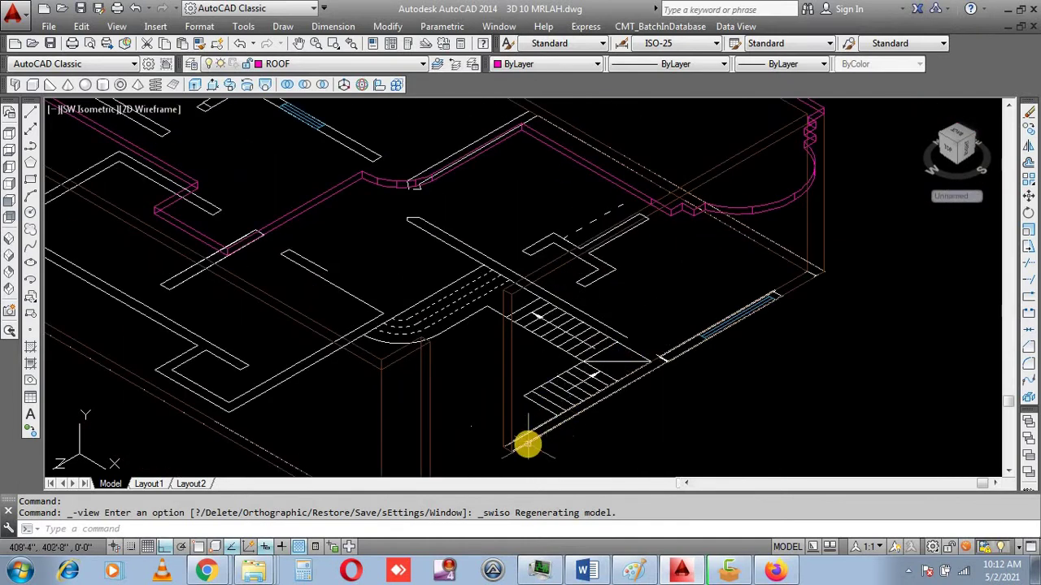
scroll(527, 444, up, 3)
scroll(438, 377, down, 3)
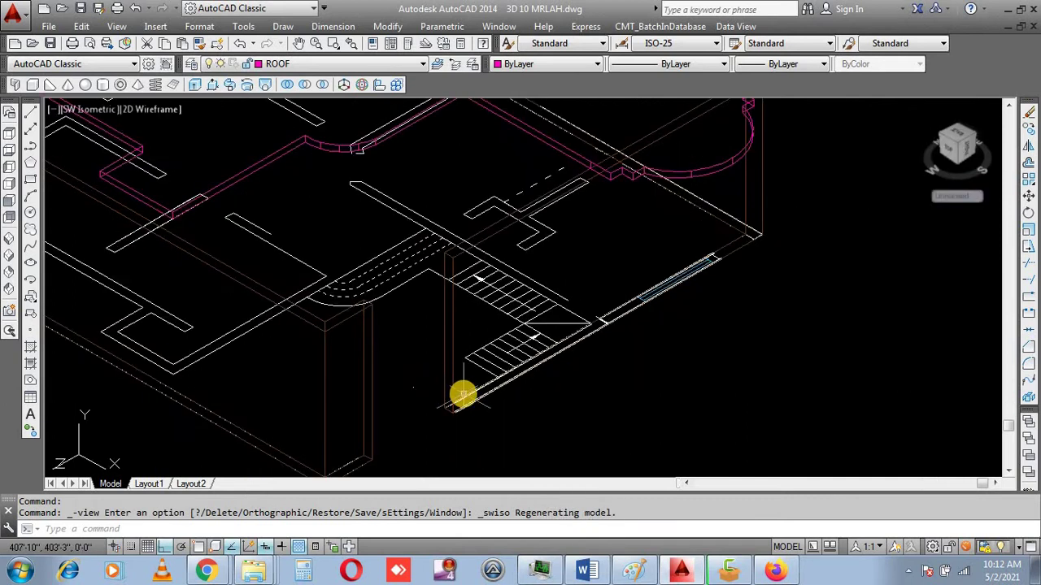
- Switch to the Front view and zoom out
click(462, 395)
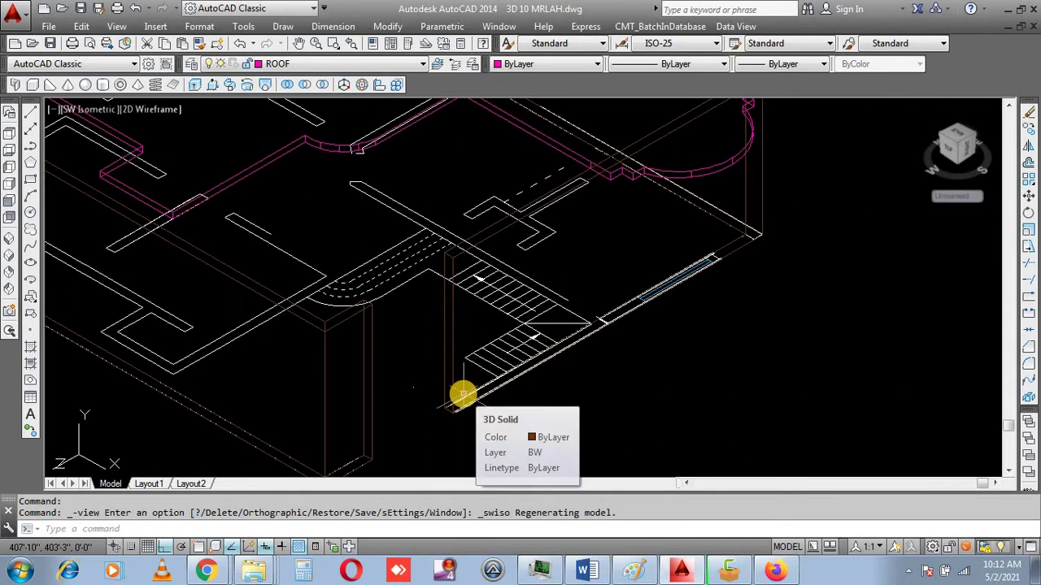
click(9, 201)
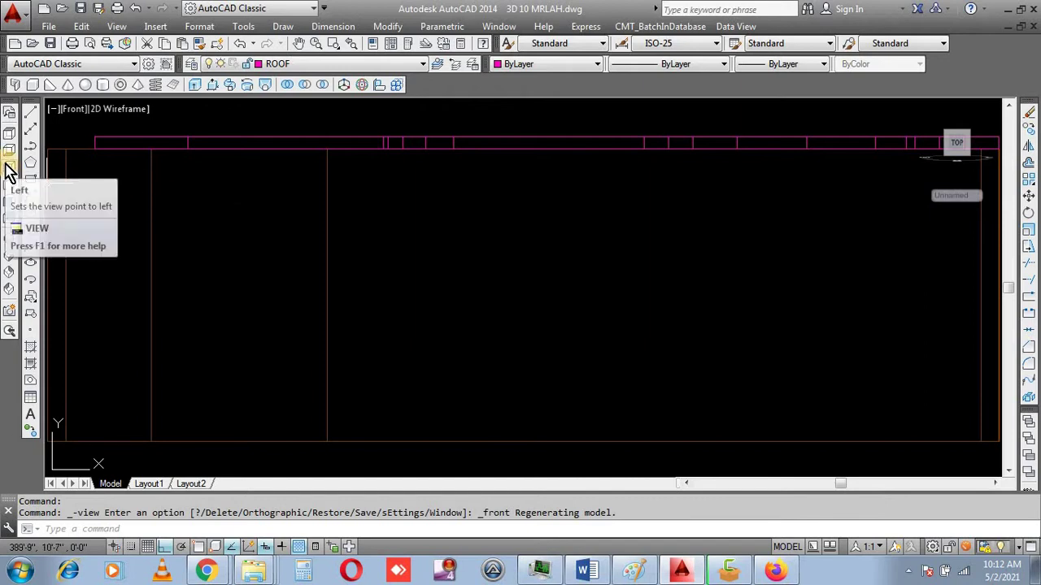
scroll(514, 329, down, 2)
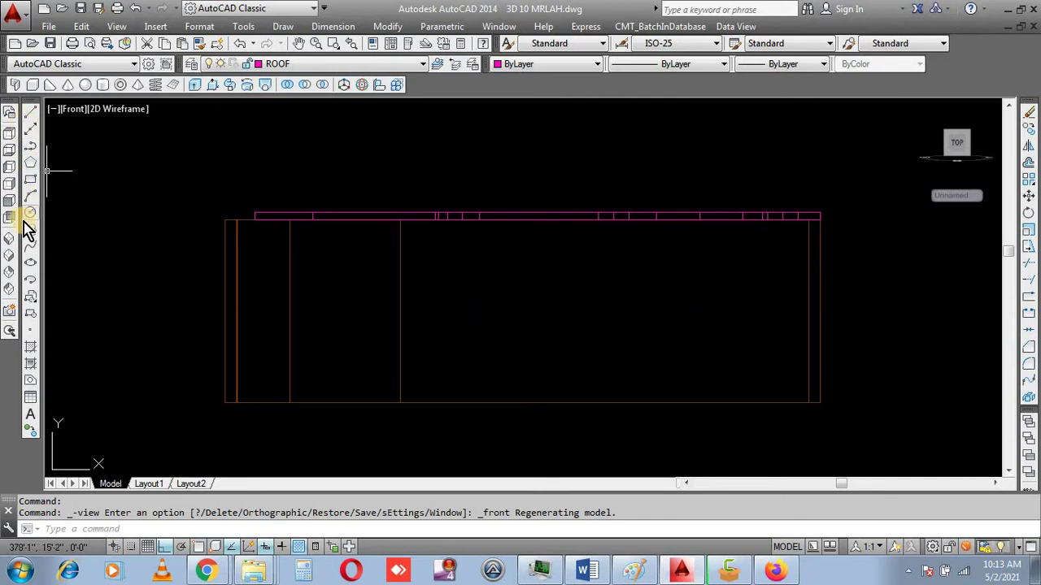
- Return briefly to SW Isometric, abandon the stray LINE, and settle back on the Front elevation
click(8, 242)
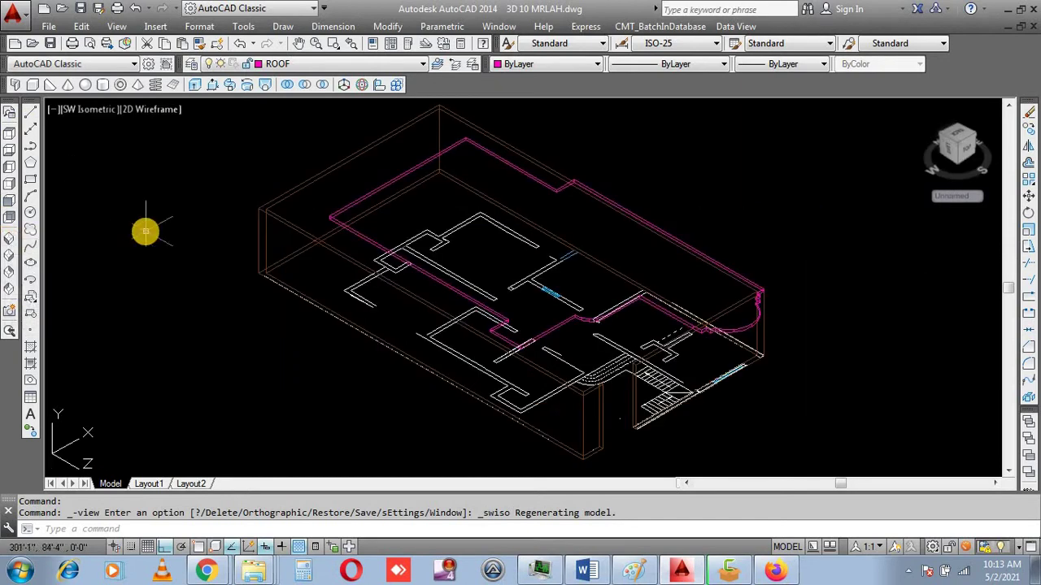
click(30, 112)
scroll(627, 348, up, 3)
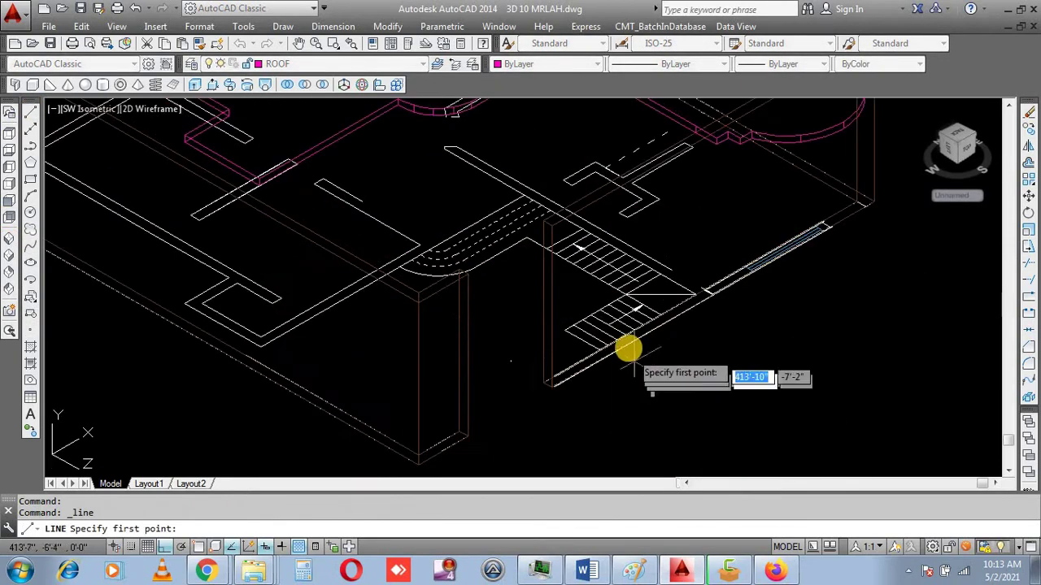
scroll(432, 414, up, 2)
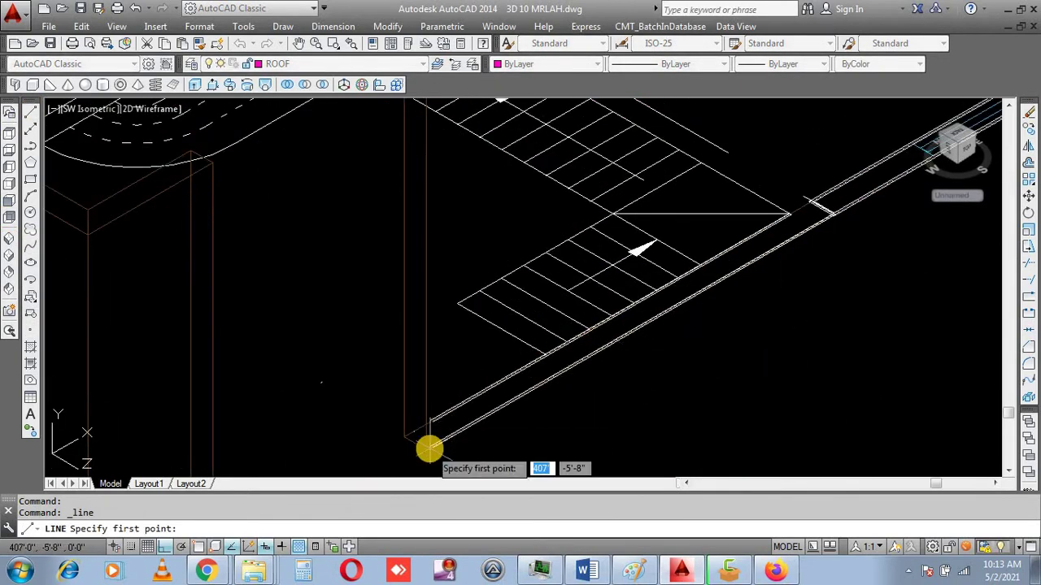
scroll(248, 267, down, 2)
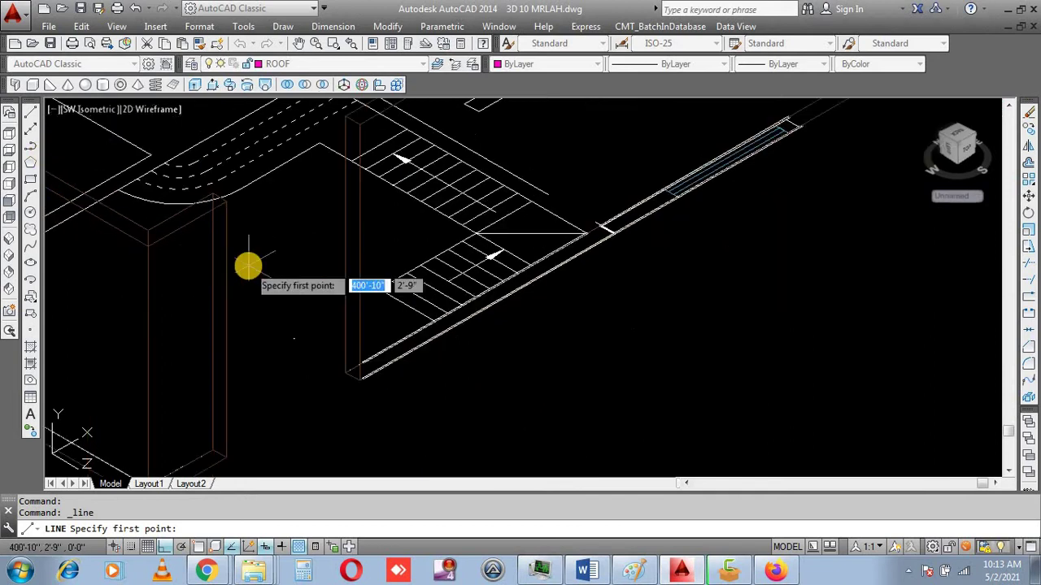
scroll(248, 267, down, 2)
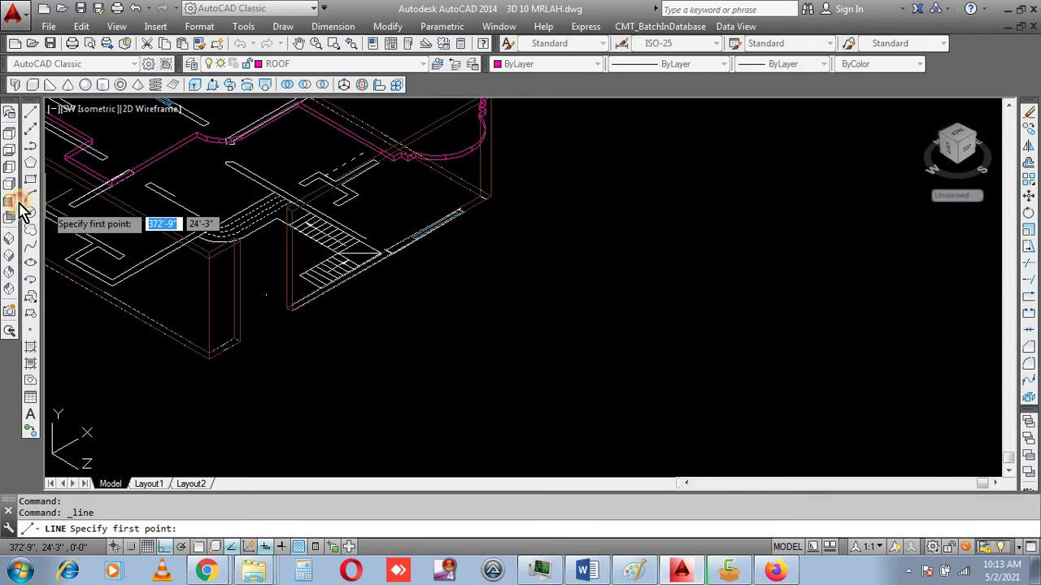
click(9, 200)
scroll(378, 329, down, 1)
scroll(528, 291, up, 1)
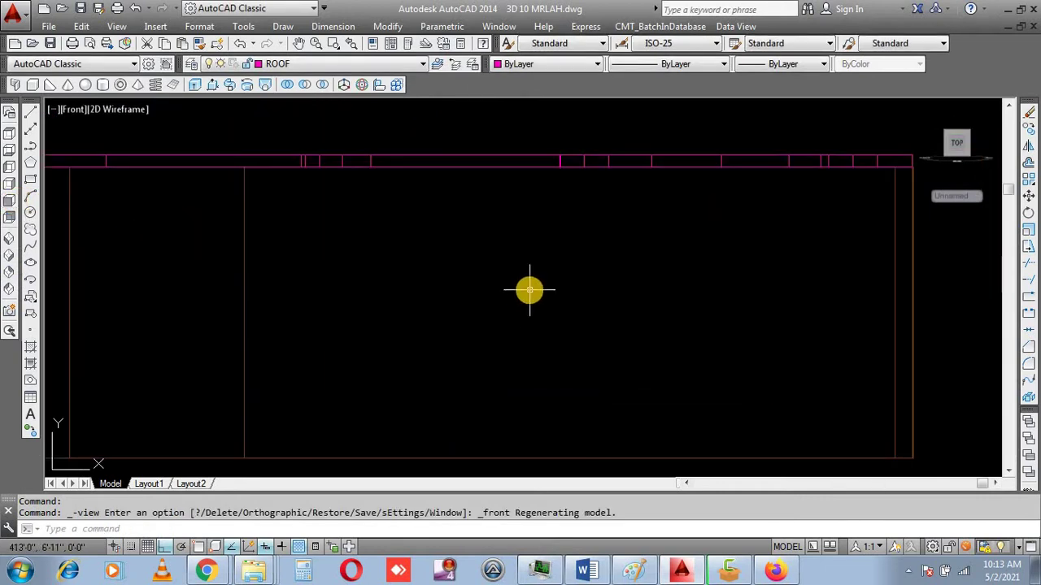
- Try starting a polyline at the bottom line's endpoint, then cancel those attempts
click(30, 146)
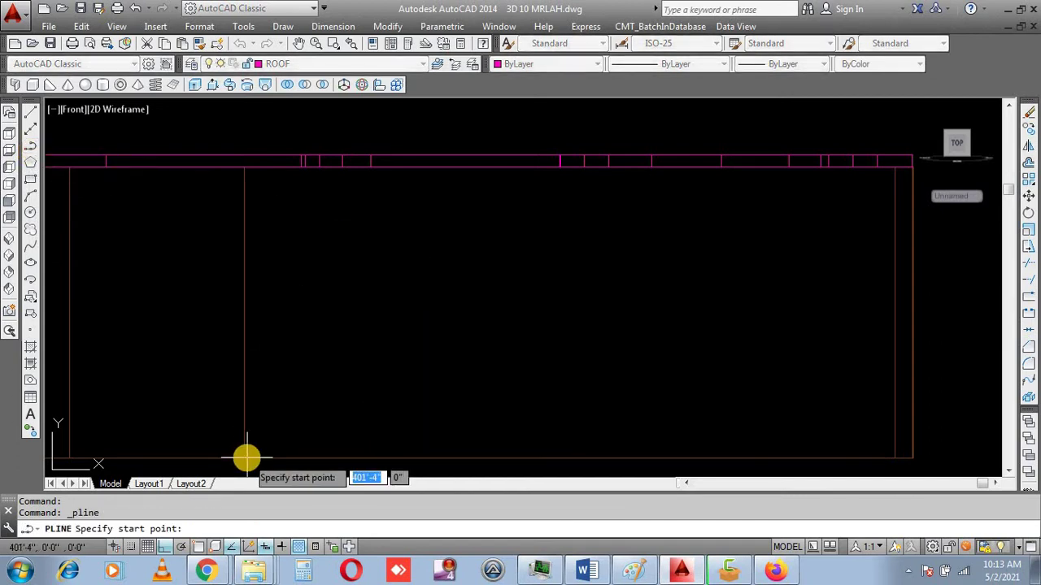
text(end)
key(Return)
click(247, 458)
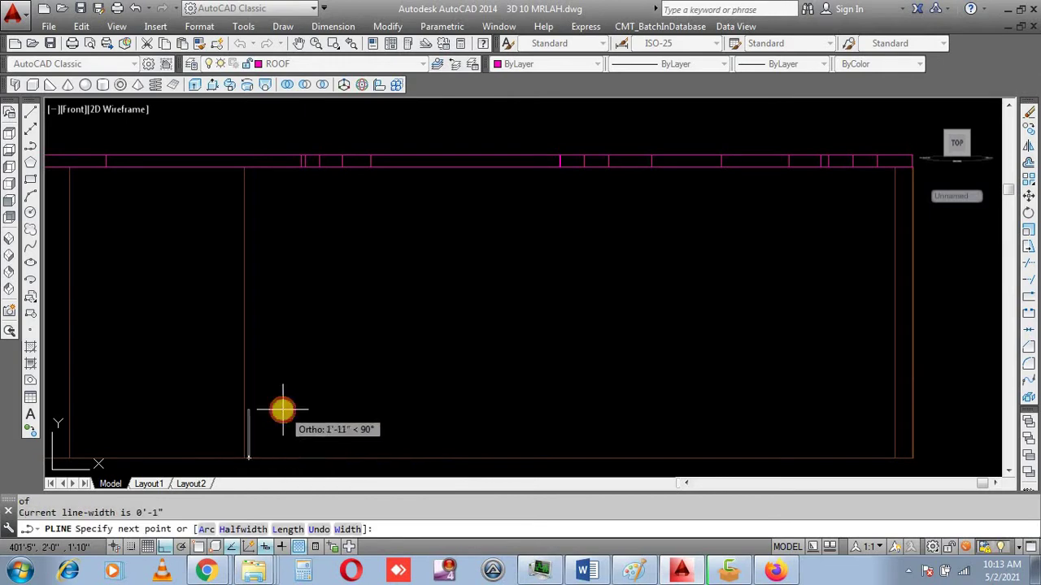
key(Return)
scroll(244, 464, up, 3)
key(Return)
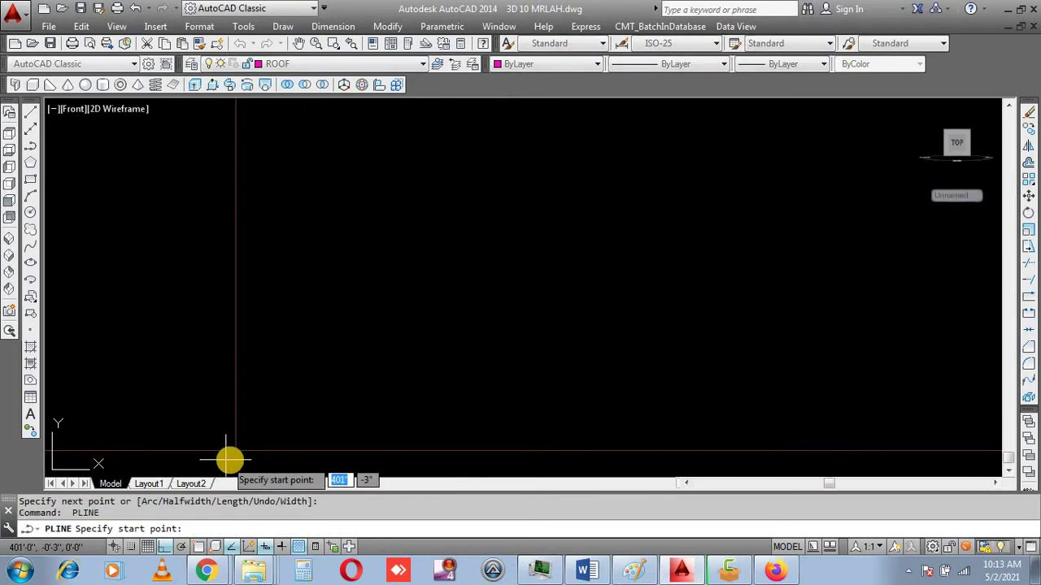
text(end)
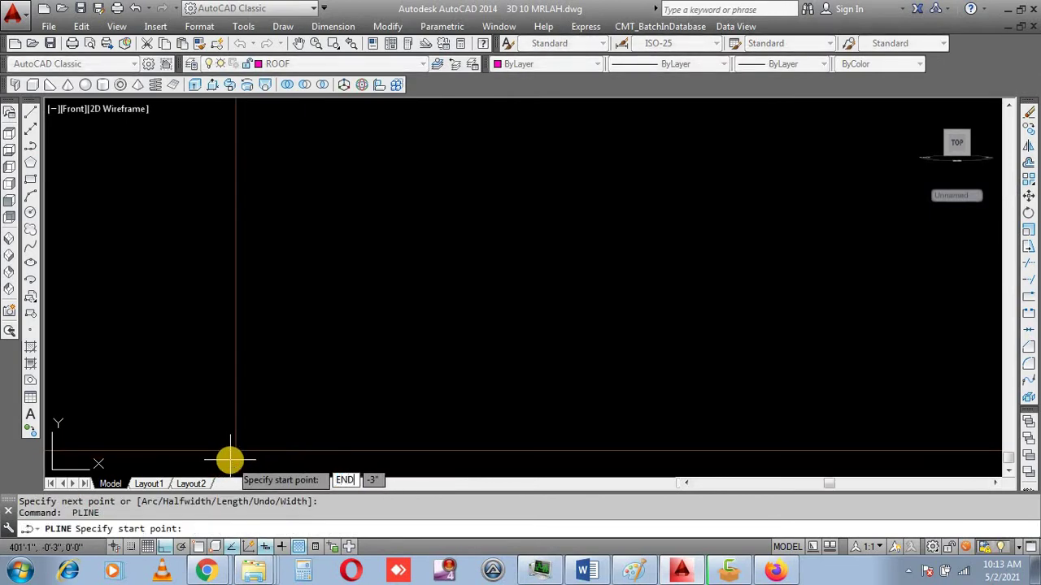
key(Return)
click(231, 455)
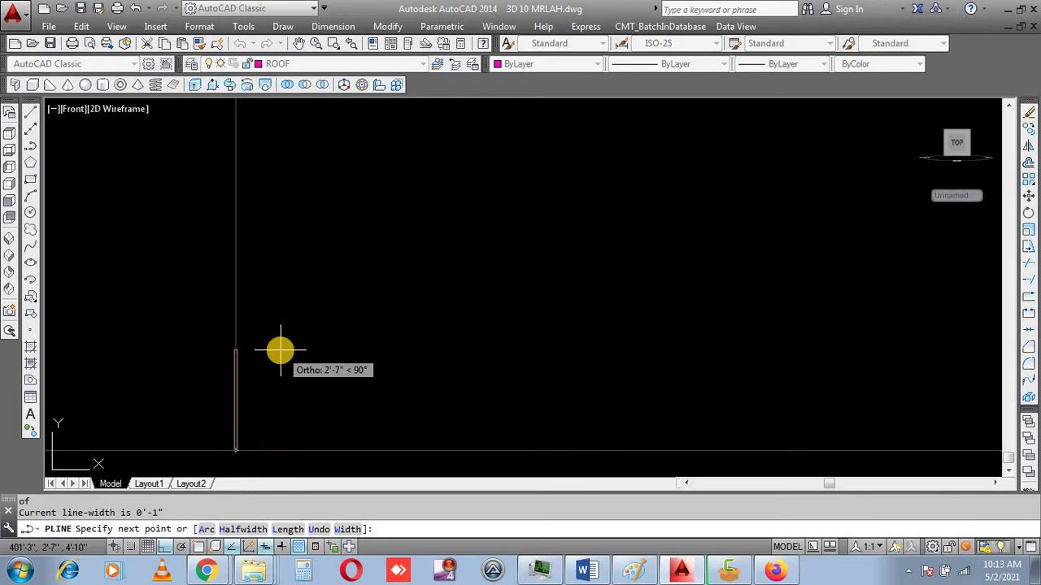
right_click(280, 351)
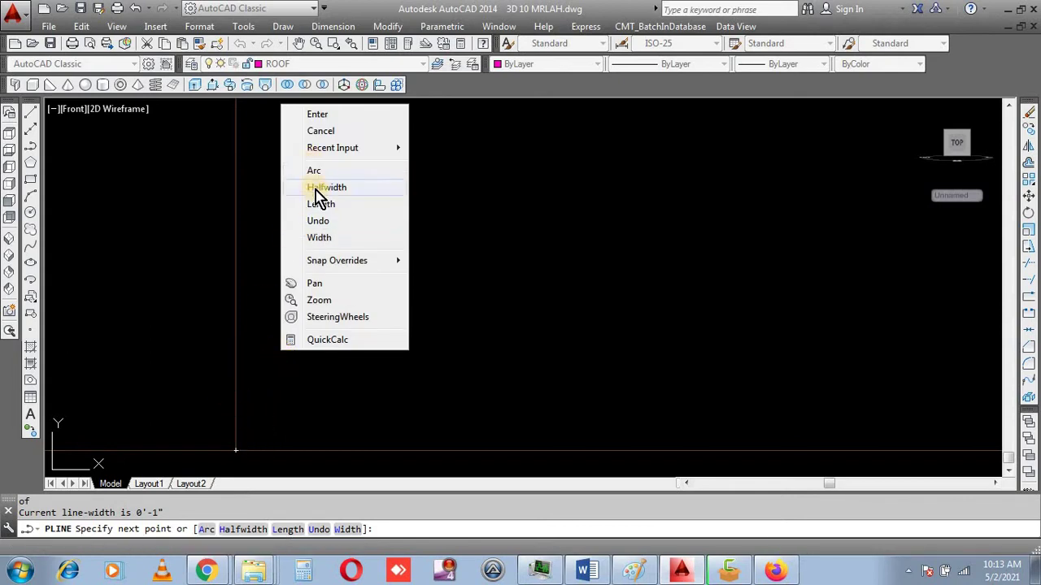
click(319, 131)
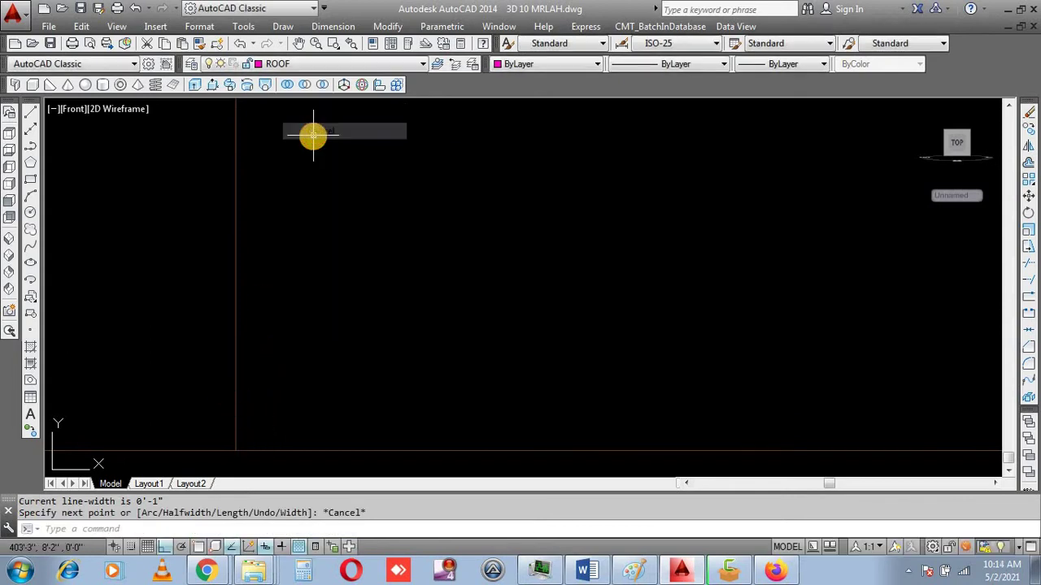
- Draw a polyline from the wall-base endpoint 6 units up and 9 units across
click(10, 150)
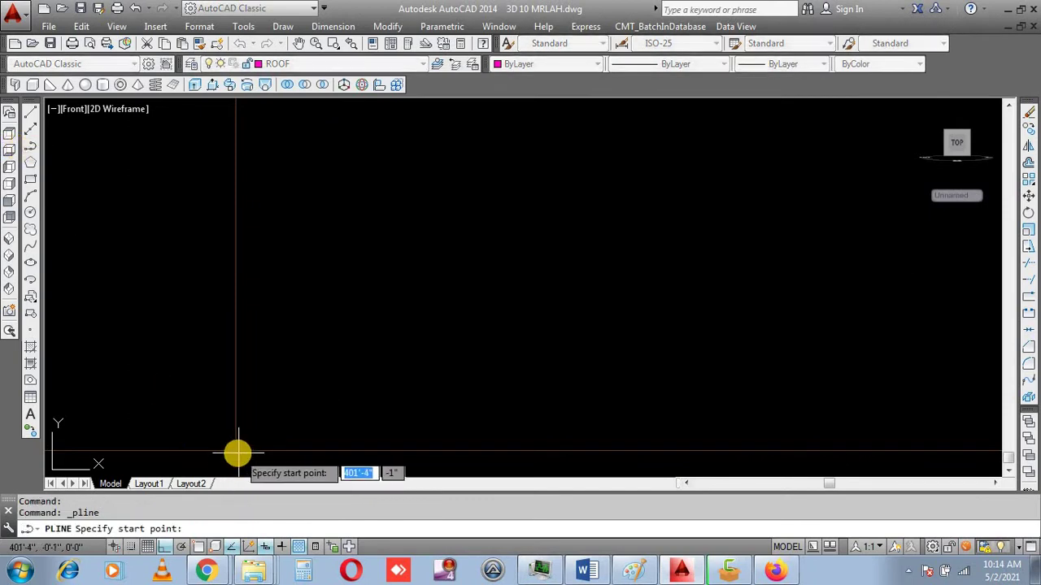
text(end)
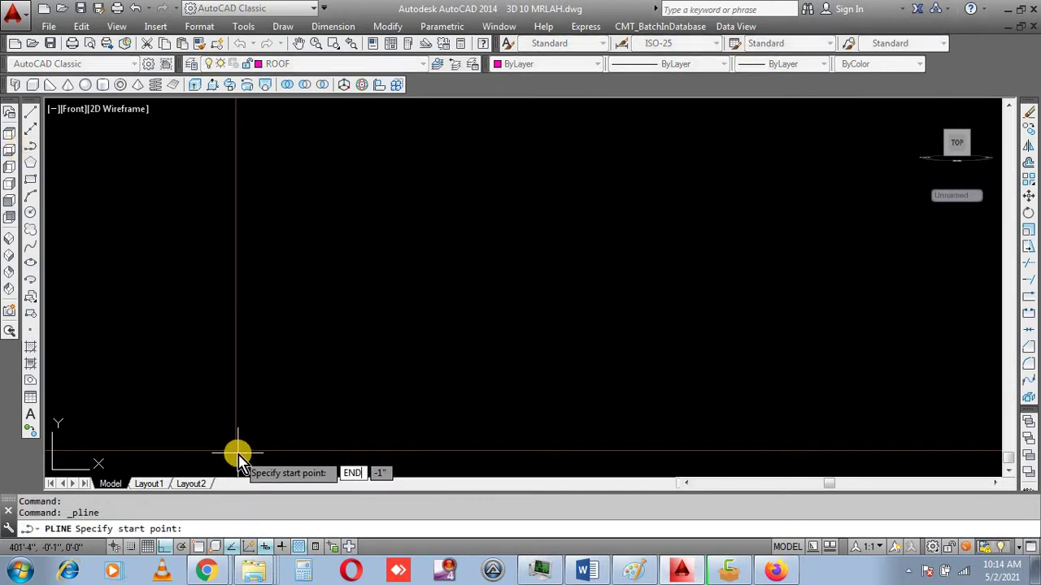
key(Return)
click(246, 414)
text(6)
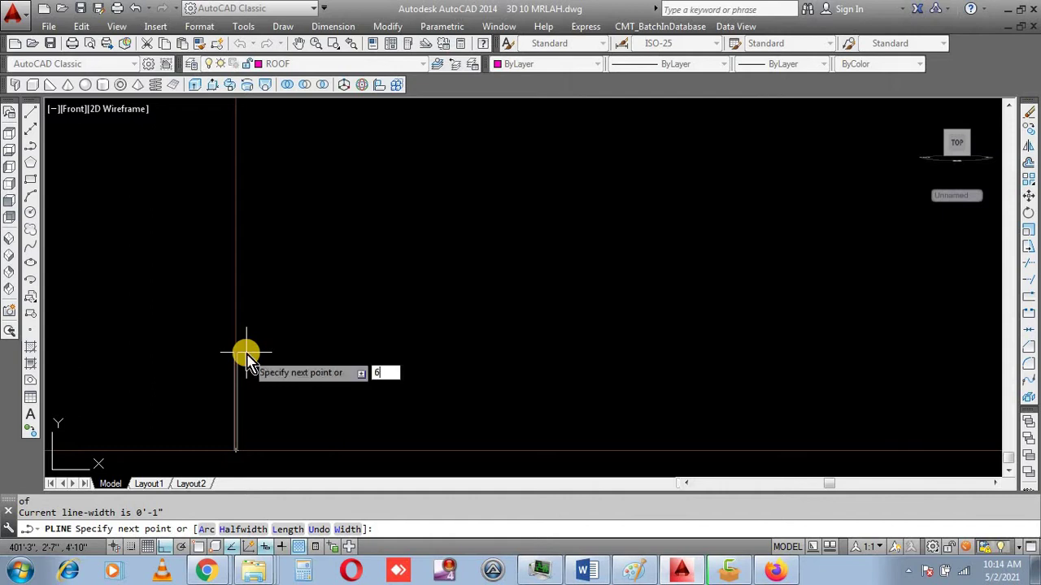
key(Return)
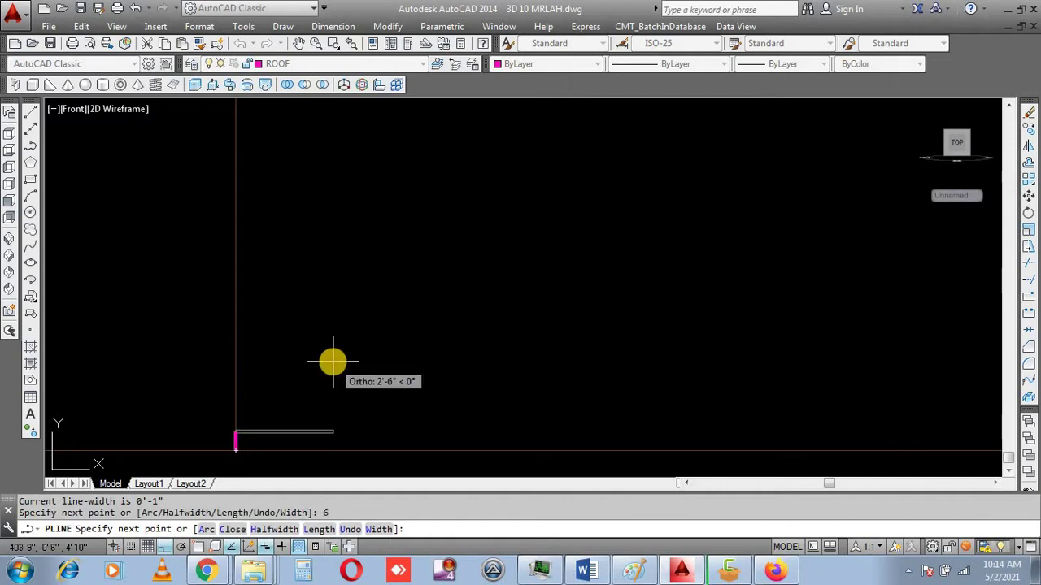
scroll(333, 362, down, 2)
scroll(329, 394, up, 1)
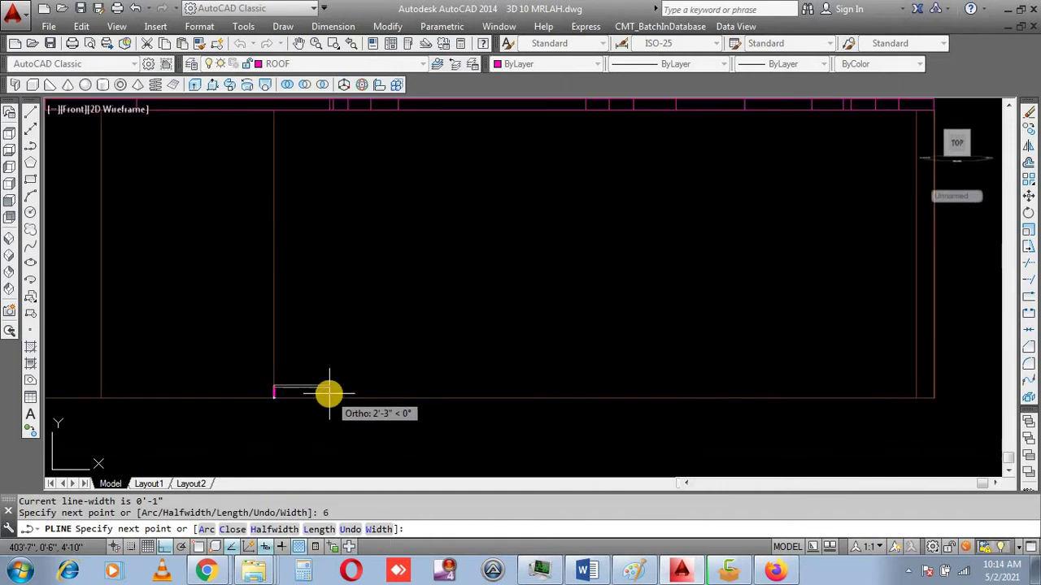
scroll(330, 394, up, 1)
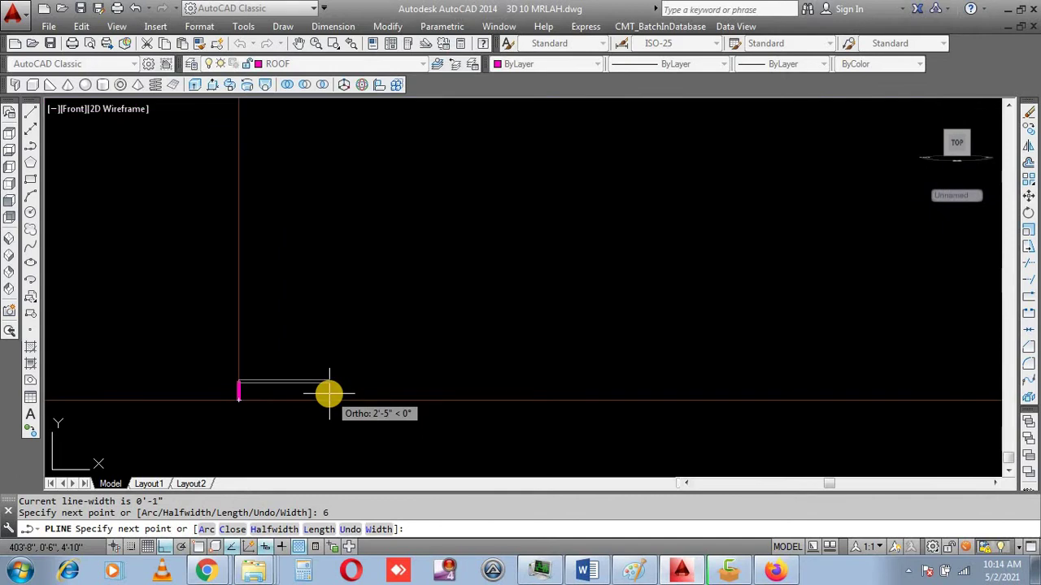
text(9)
key(Return)
scroll(298, 369, down, 4)
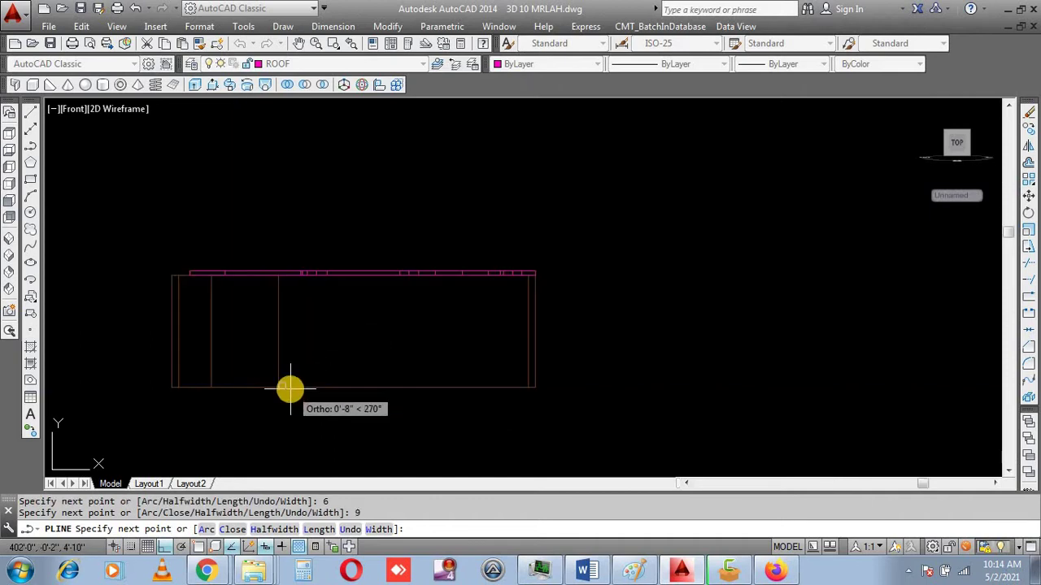
scroll(290, 386, down, 2)
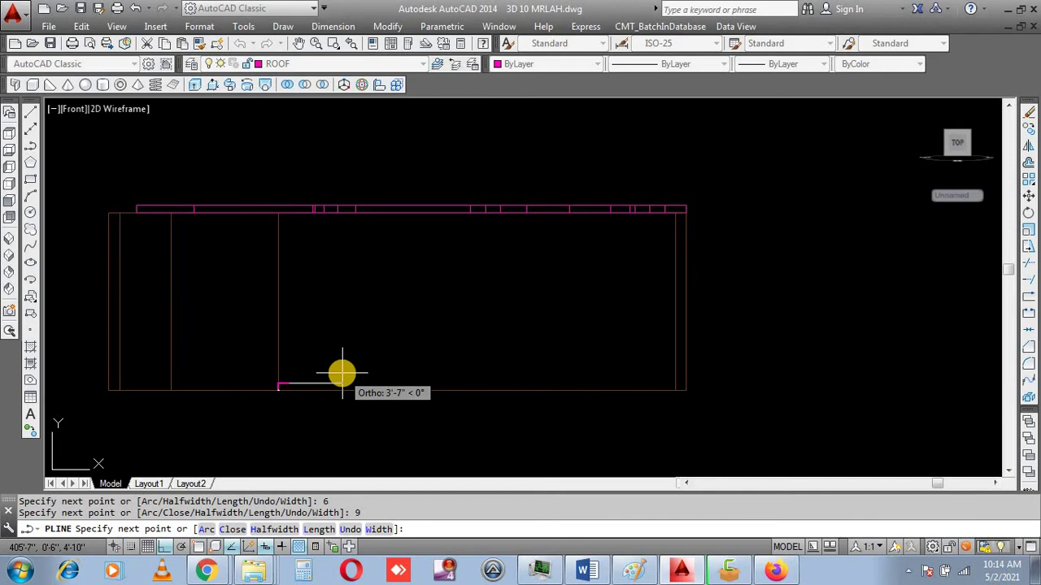
key(Return)
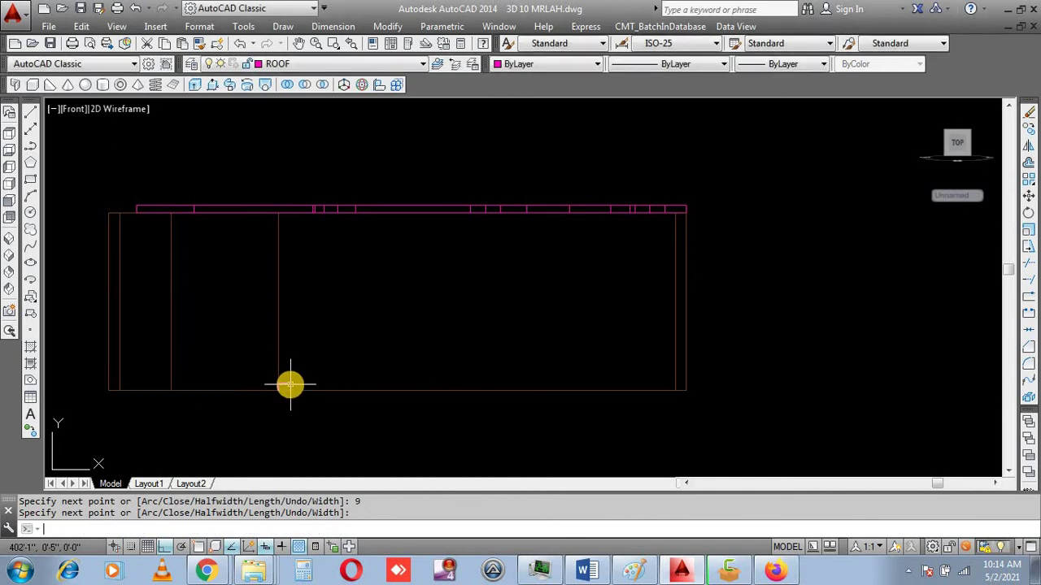
- Add polylines along the top and diagonally back to the endpoint, closing the triangle
text(PL)
key(Return)
scroll(244, 389, up, 5)
text(END)
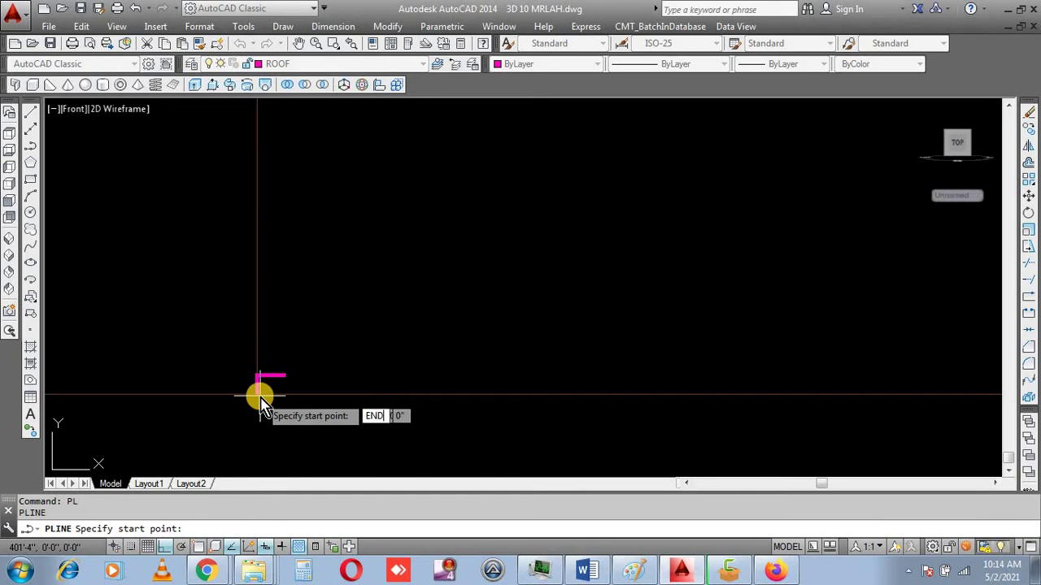
key(Return)
click(259, 395)
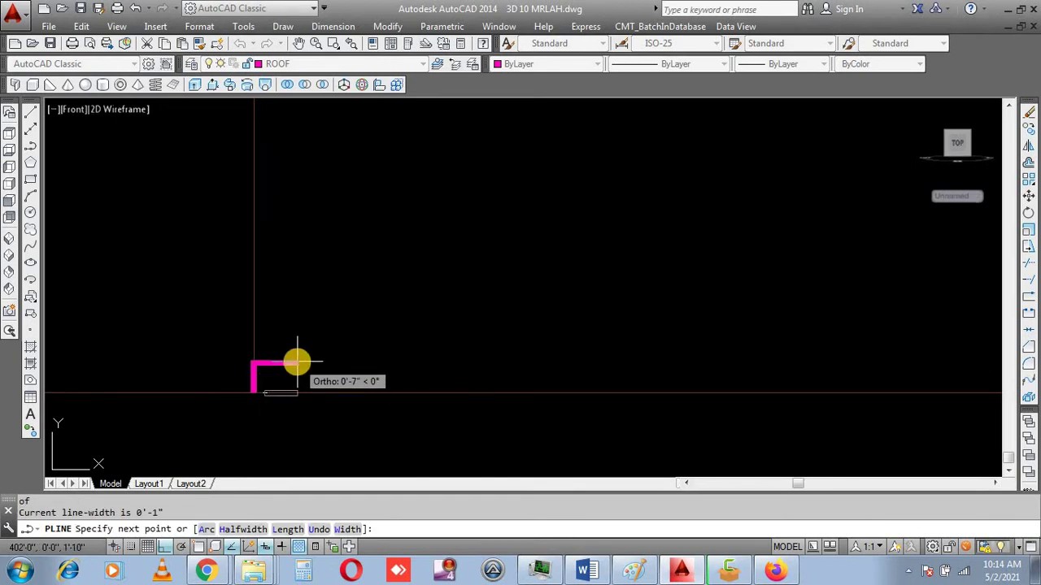
click(296, 361)
key(Return)
key(Return)
text(EN)
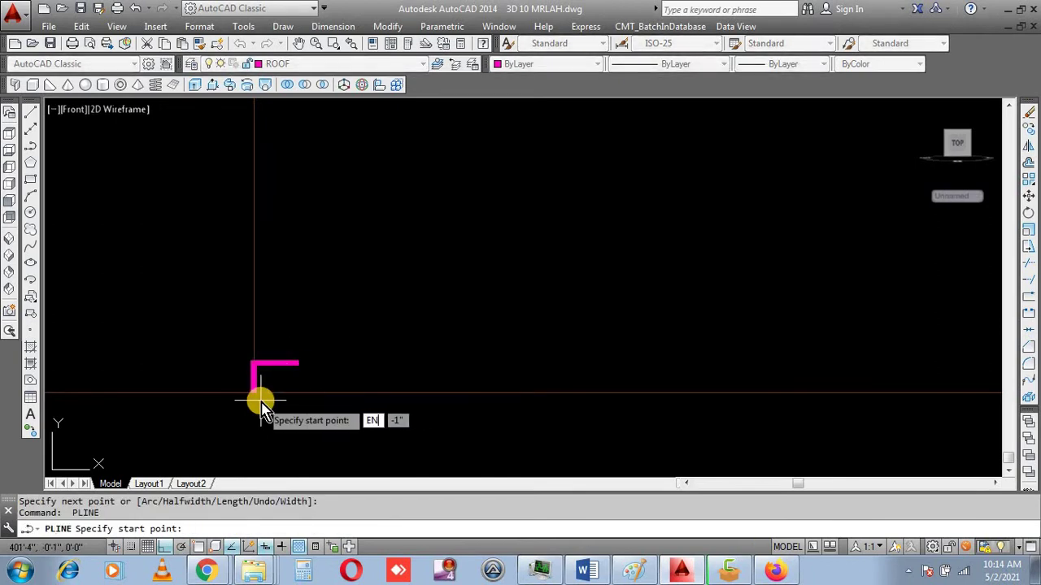
text(D)
key(Return)
click(252, 391)
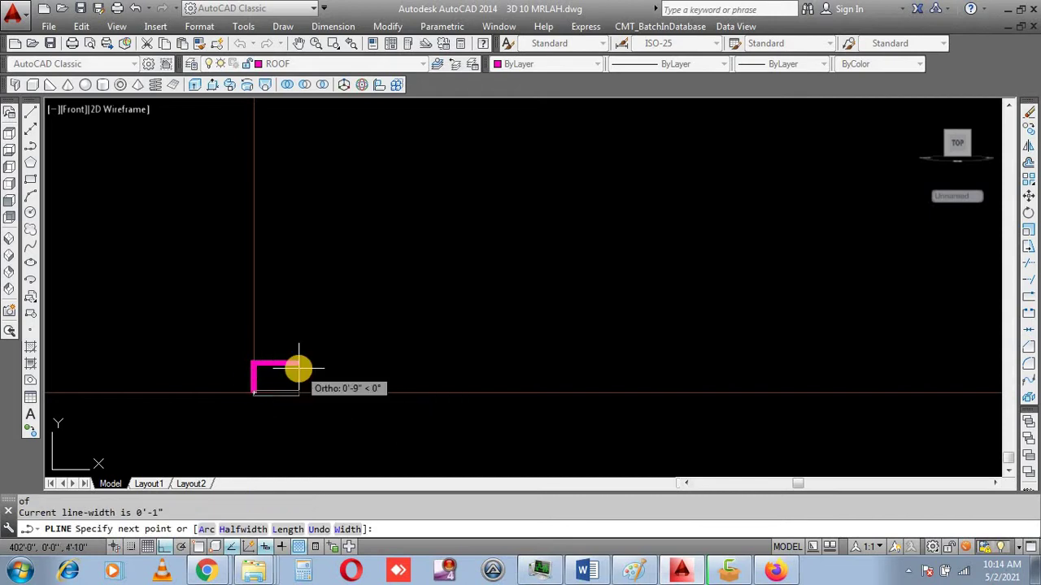
text(END)
key(Return)
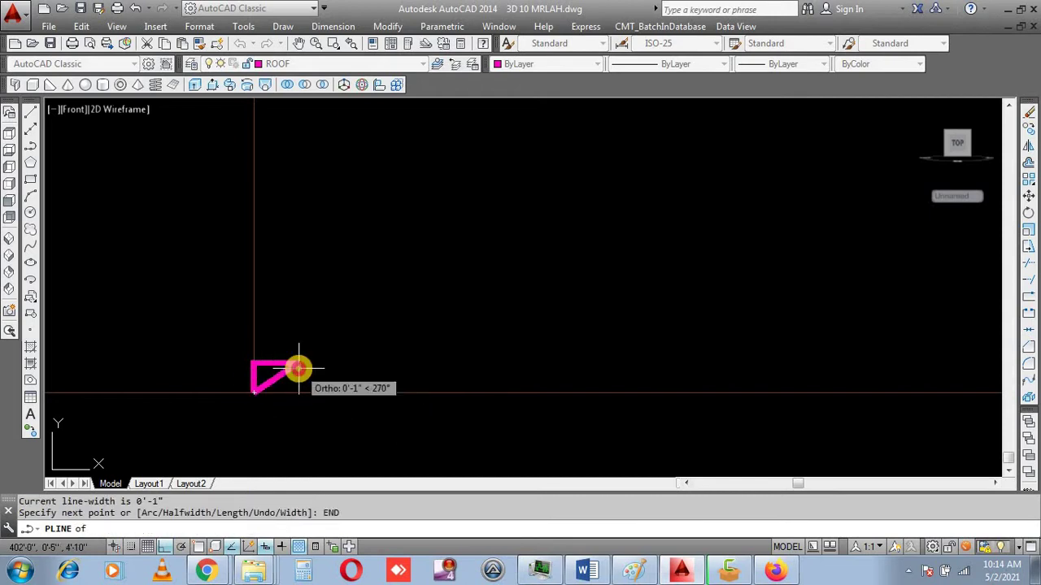
click(297, 364)
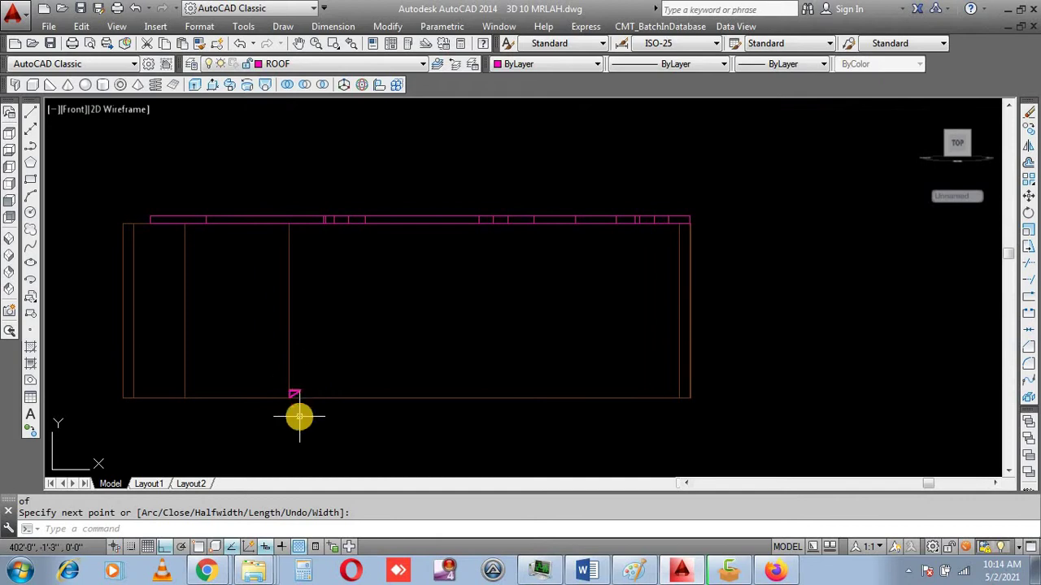
text(C)
- Draw a large guide circle centred on the triangle, reaching past the roof slab
key(Return)
click(327, 353)
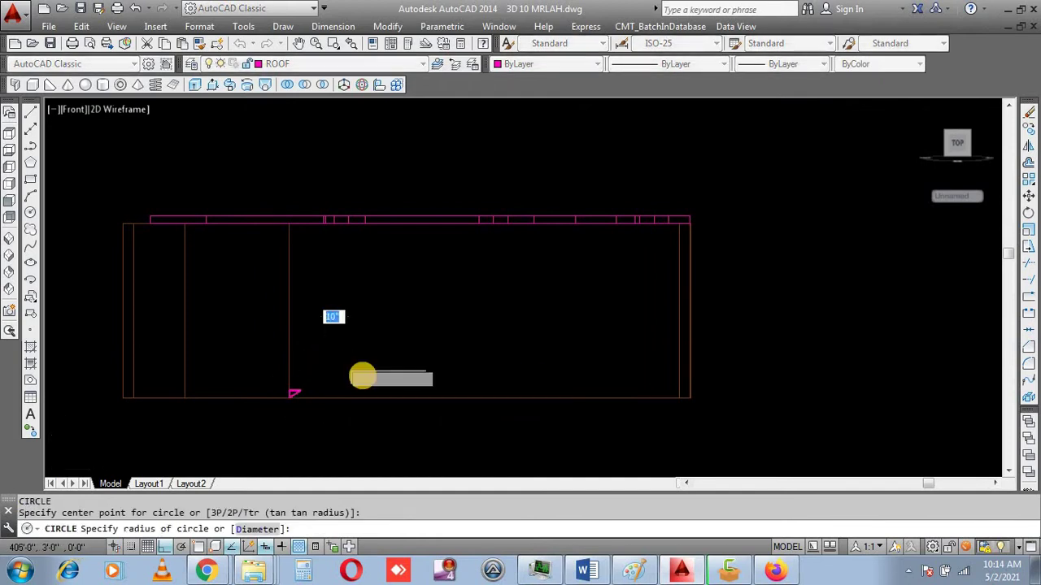
scroll(582, 278, down, 5)
click(456, 398)
scroll(546, 238, up, 2)
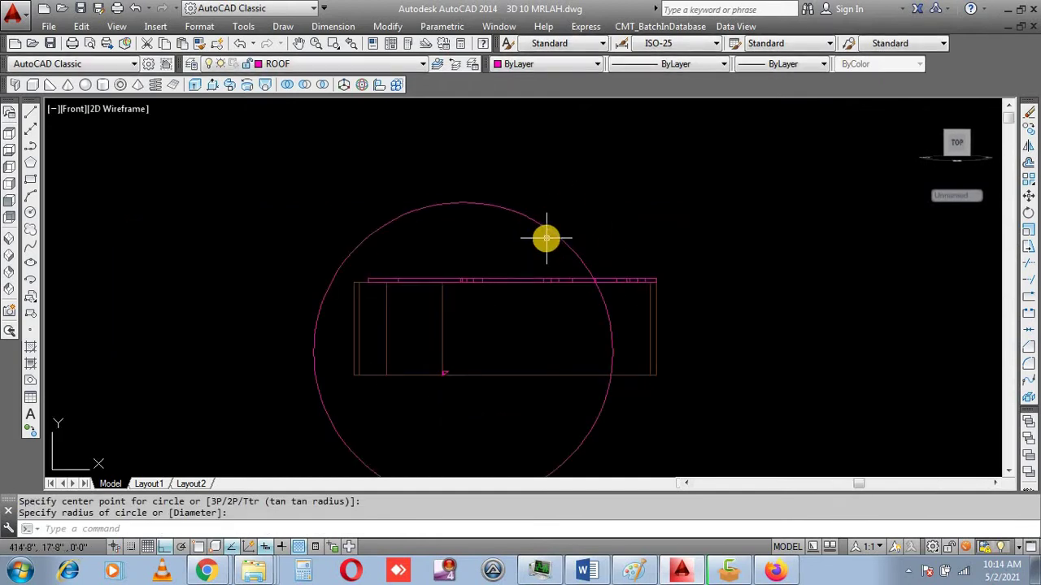
text(EX)
- Extend the triangle's diagonal edge out to the guide circle
key(Return)
click(531, 233)
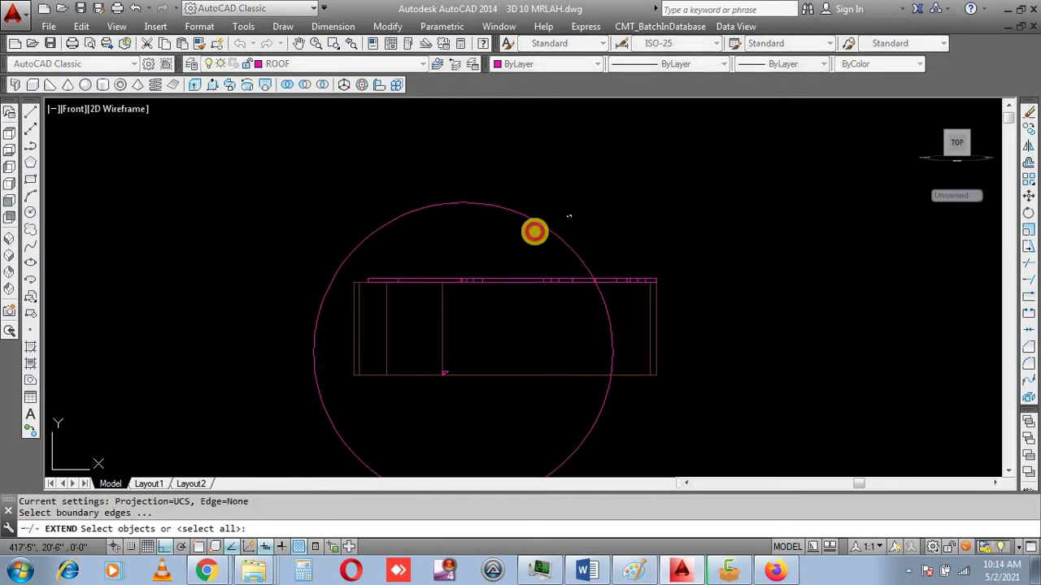
click(431, 397)
key(Return)
scroll(395, 341, up, 3)
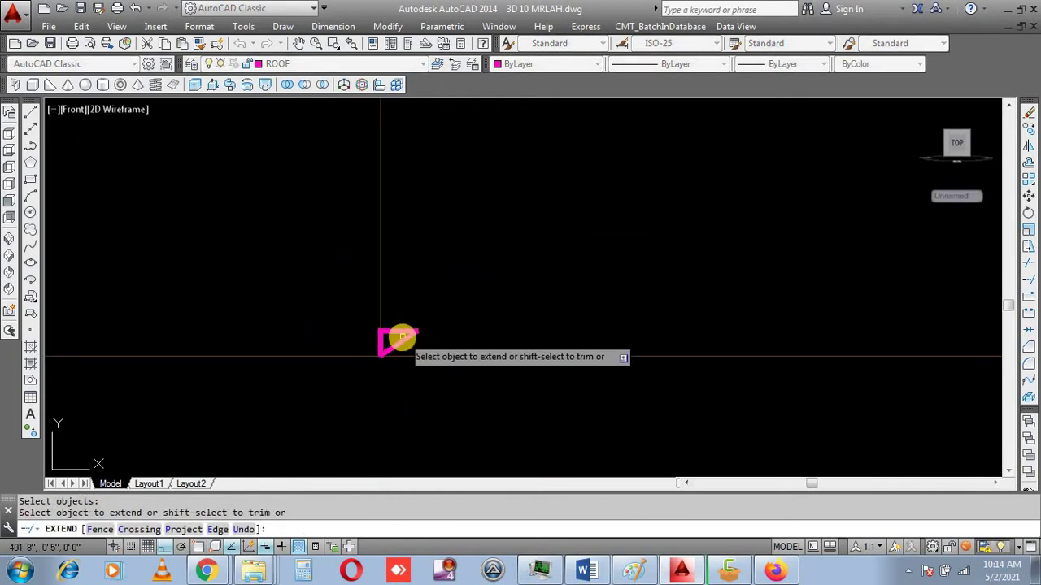
click(396, 340)
scroll(390, 359, down, 3)
key(Return)
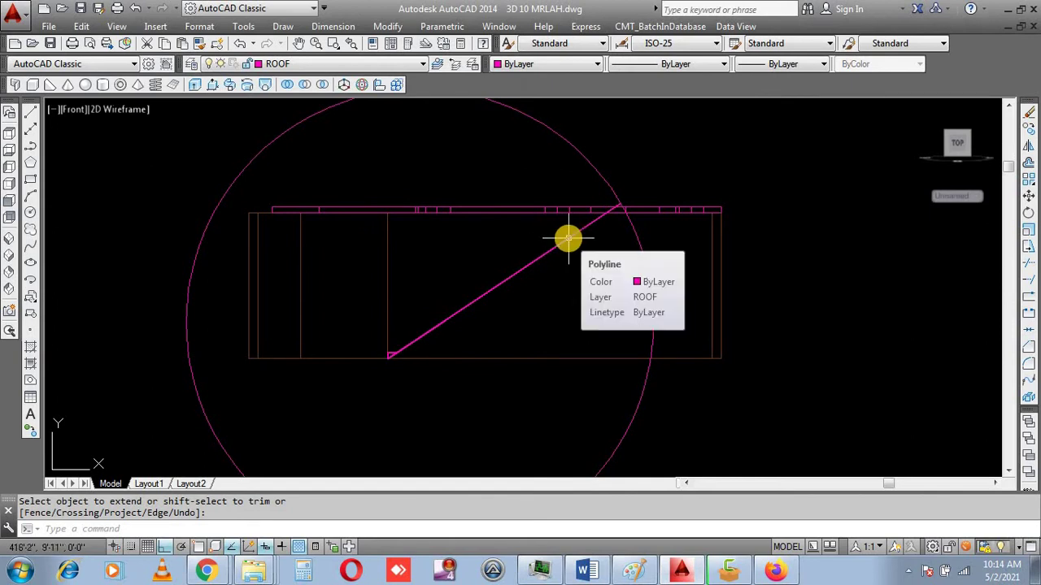
scroll(409, 364, up, 3)
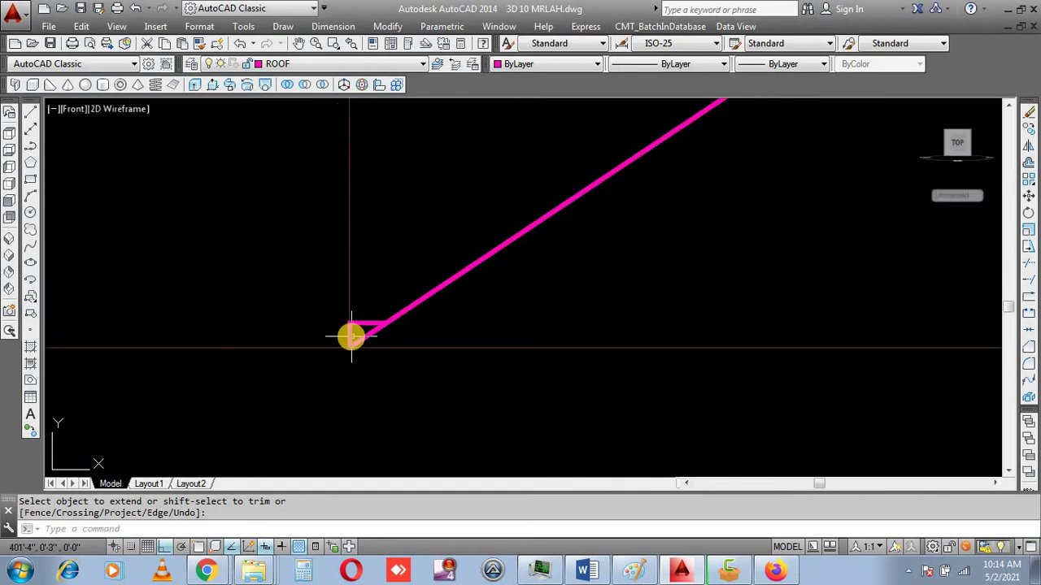
text(AR)
- Start a path array of the step profile along the pink sloped line
key(Return)
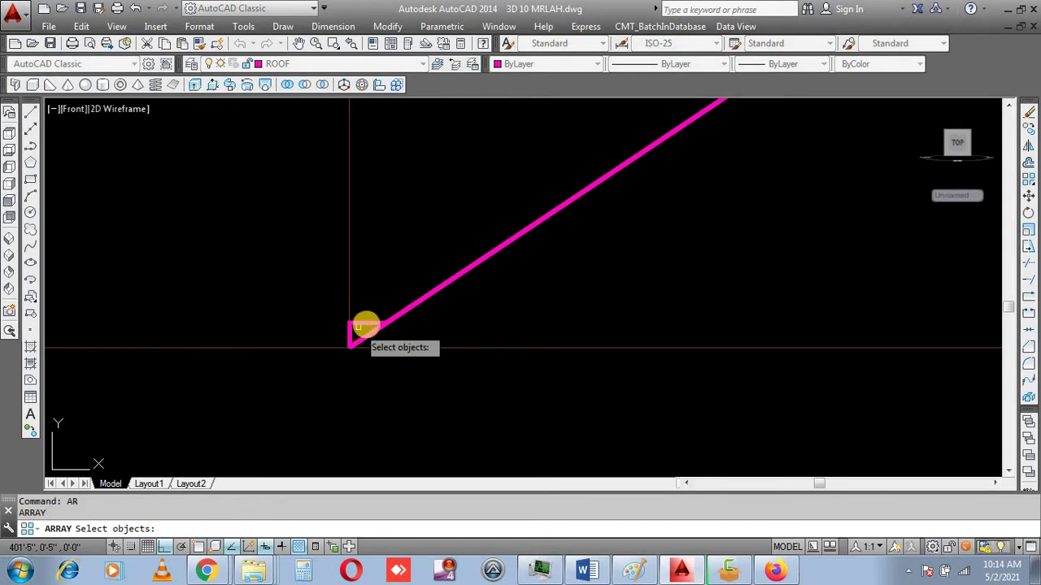
click(373, 323)
key(Return)
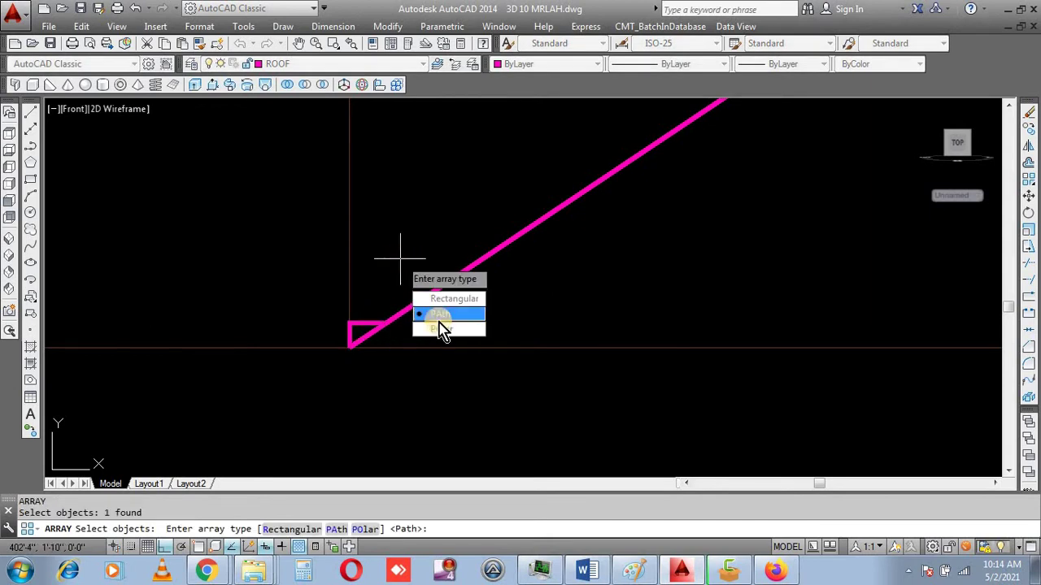
key(Return)
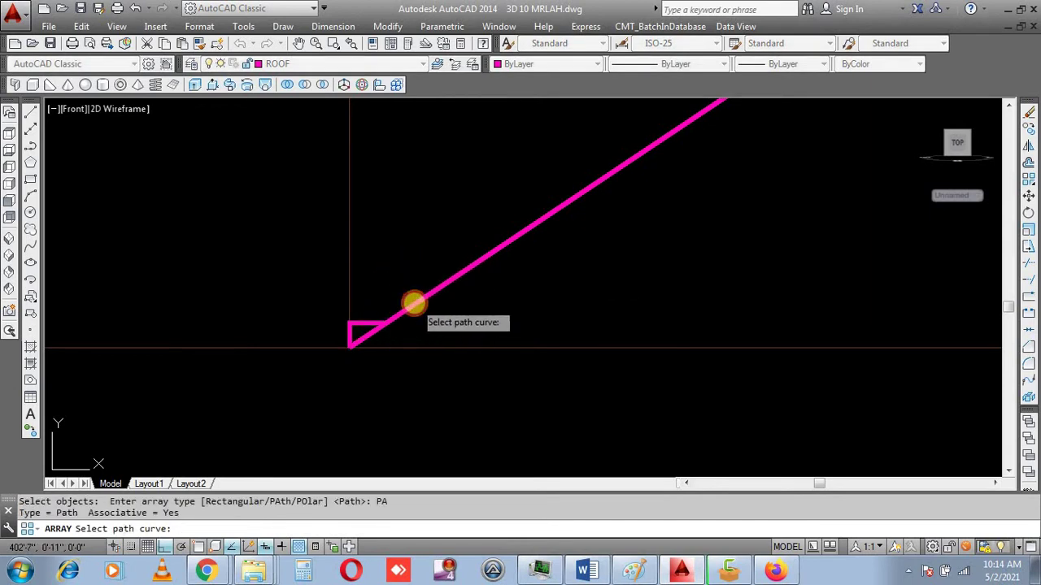
click(391, 325)
scroll(350, 342, up, 2)
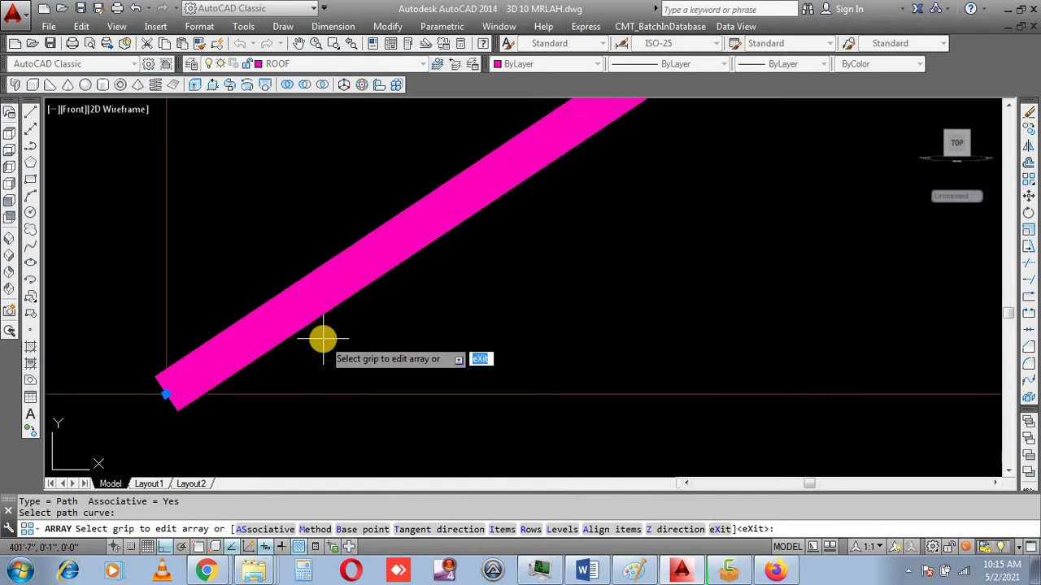
scroll(368, 332, down, 3)
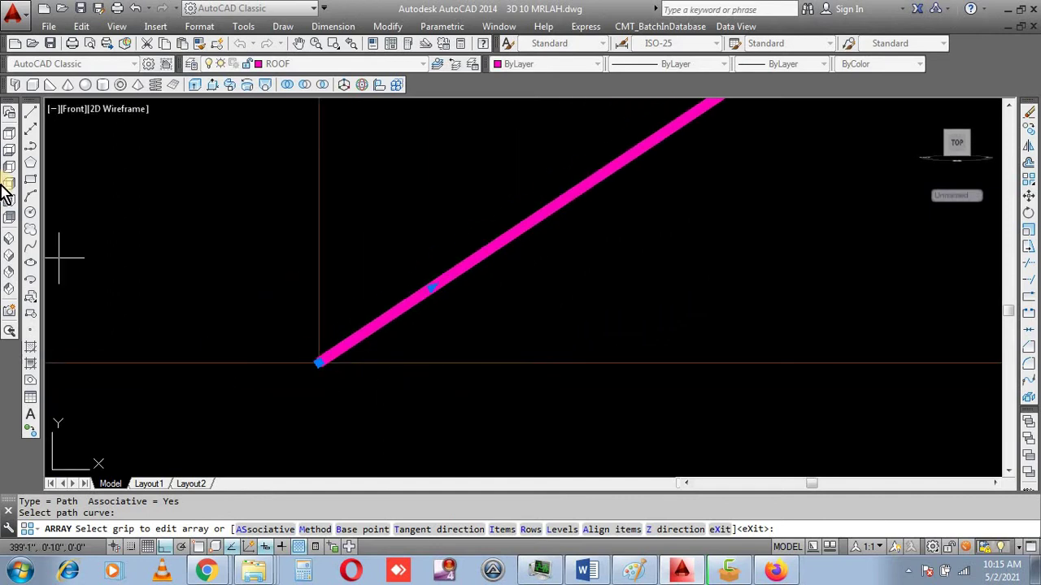
scroll(354, 357, down, 3)
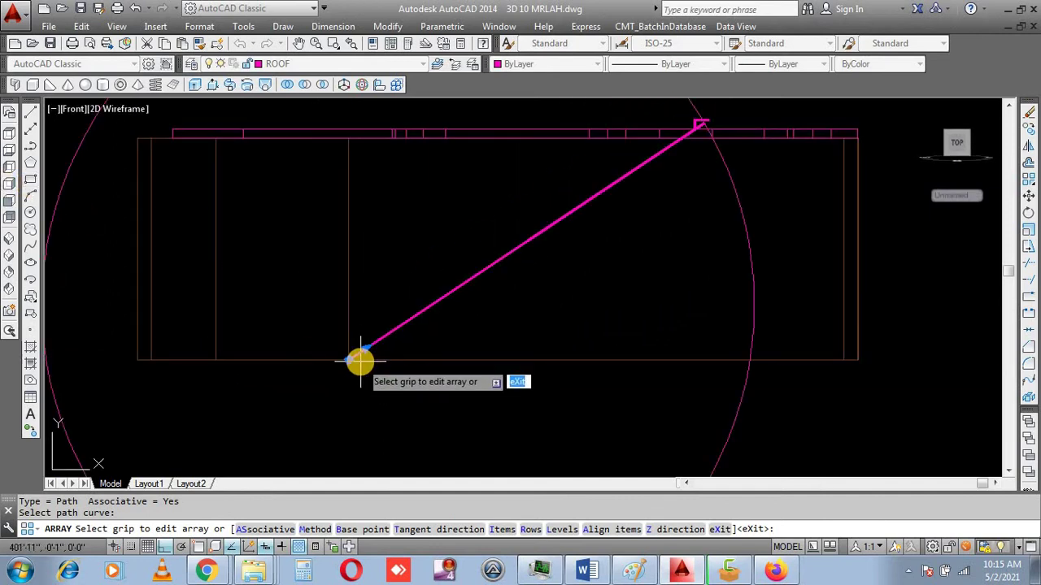
scroll(477, 339, down, 1)
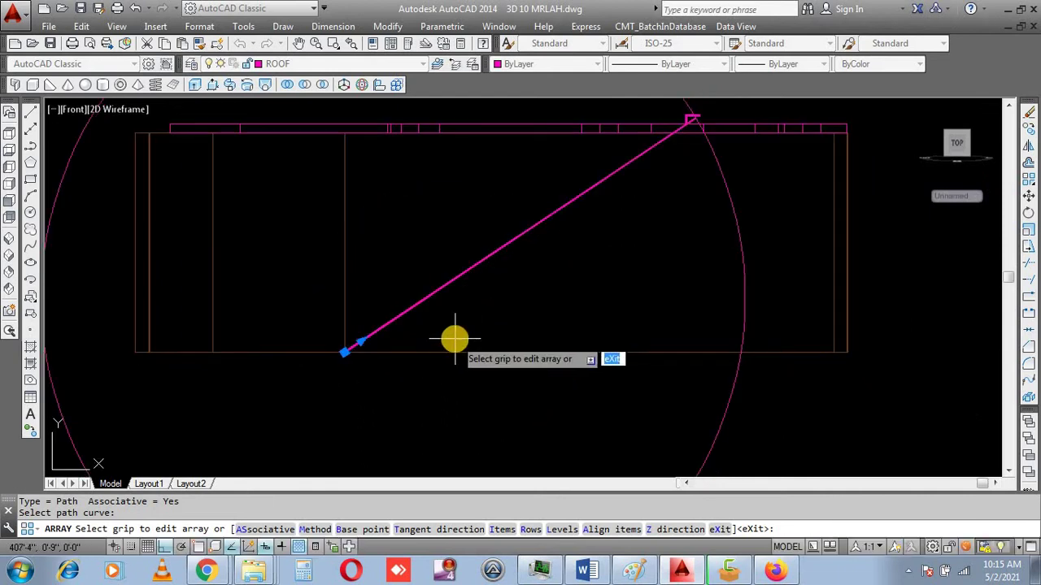
scroll(454, 334, up, 2)
text(IT)
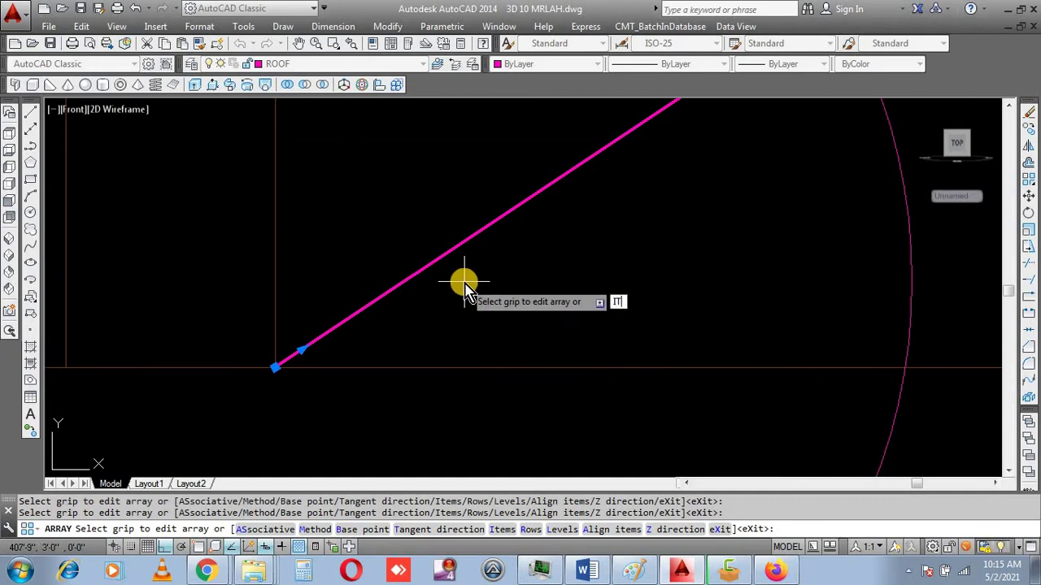
- Set the array spacing between the step's endpoints, giving 117 items maximum
key(Return)
scroll(455, 342, down, 3)
scroll(573, 258, up, 4)
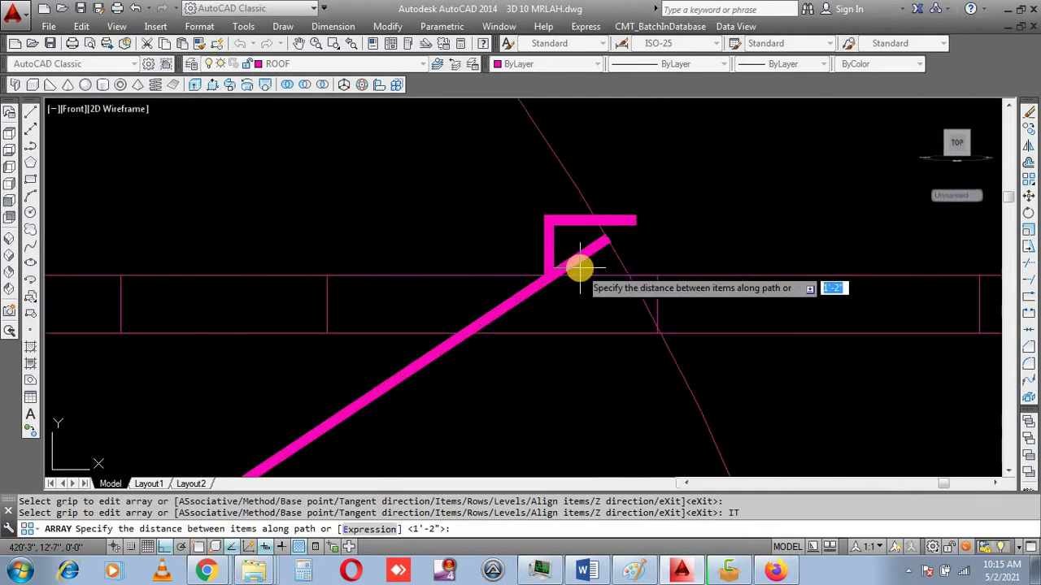
scroll(580, 267, up, 2)
text(EN)
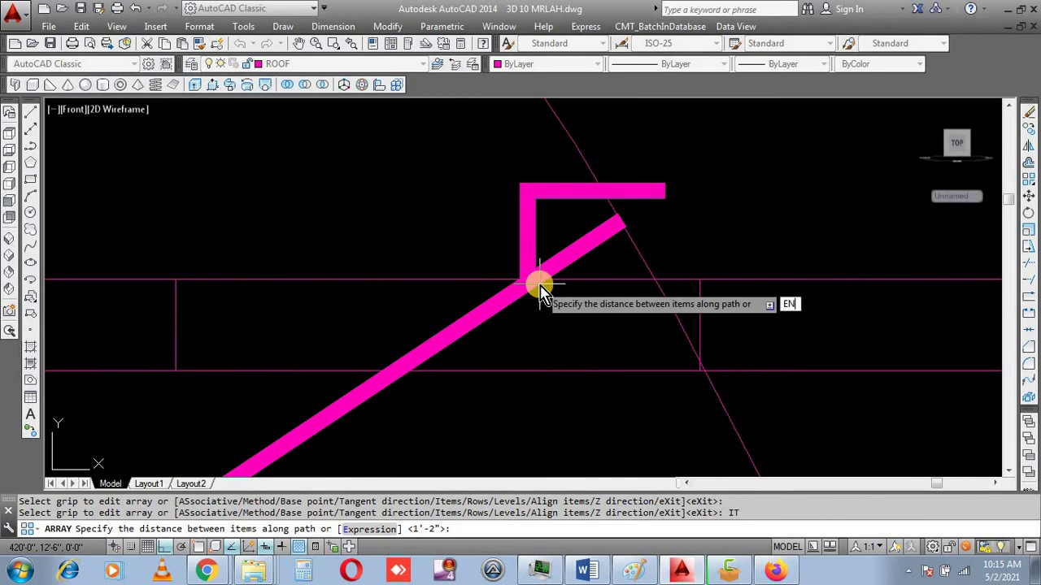
text(D)
key(Return)
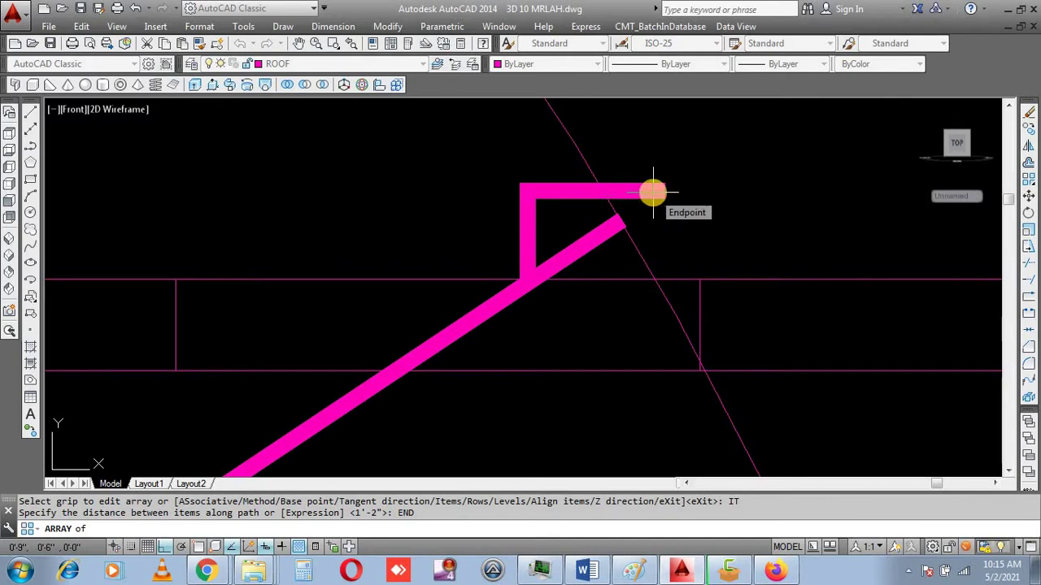
key(F3)
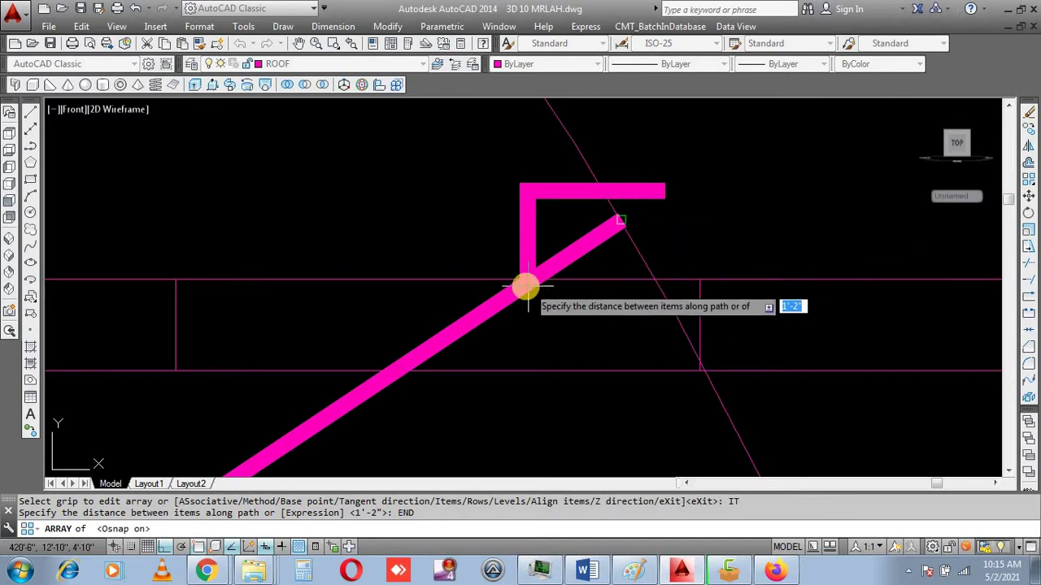
key(F3)
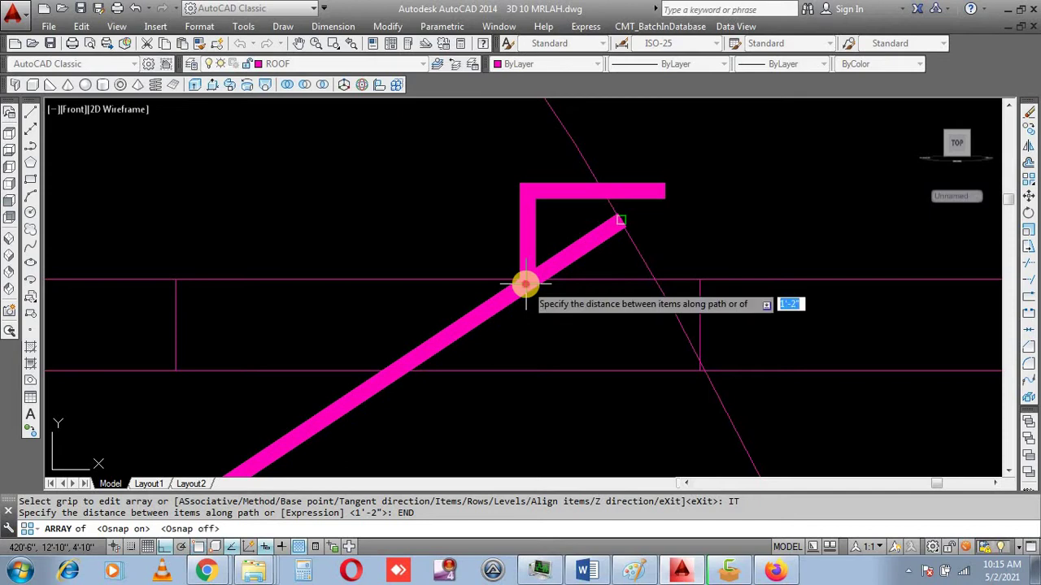
click(524, 284)
click(657, 190)
scroll(632, 210, down, 3)
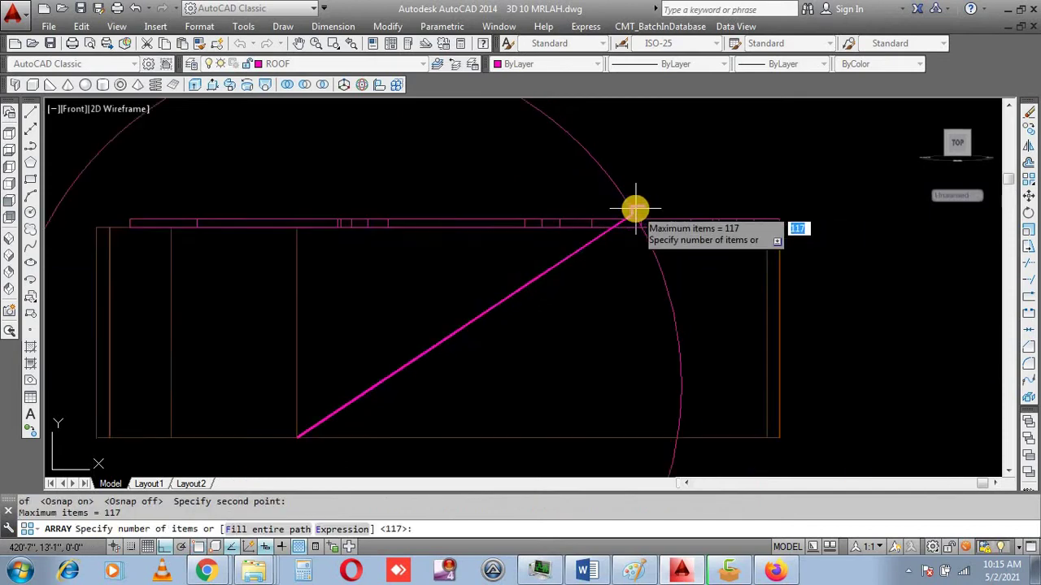
scroll(646, 217, up, 2)
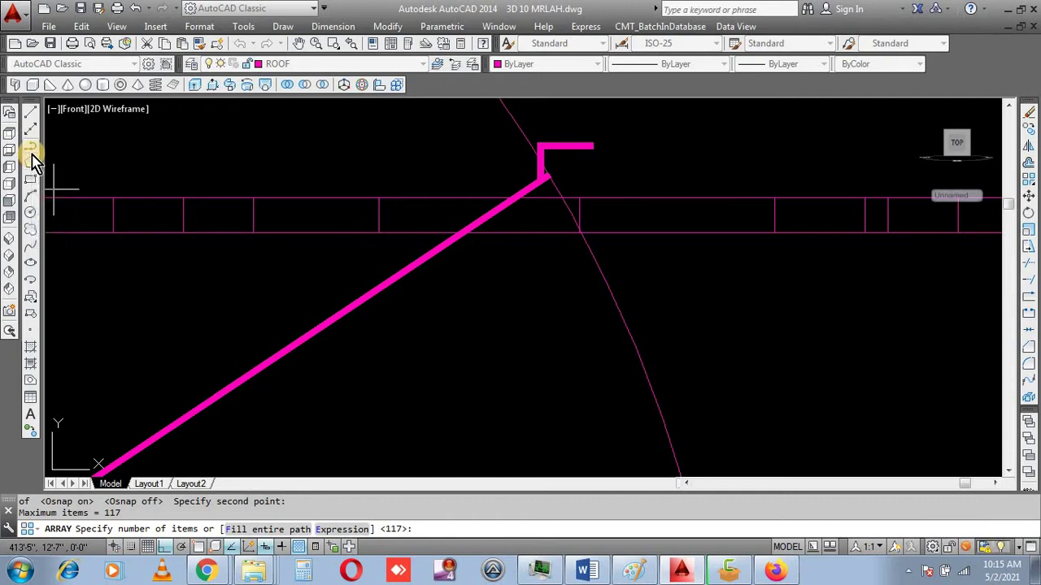
- Switch to the SW Isometric view and zoom in on the magenta stepped array beside the stair
click(13, 235)
scroll(642, 318, up, 4)
scroll(620, 301, up, 2)
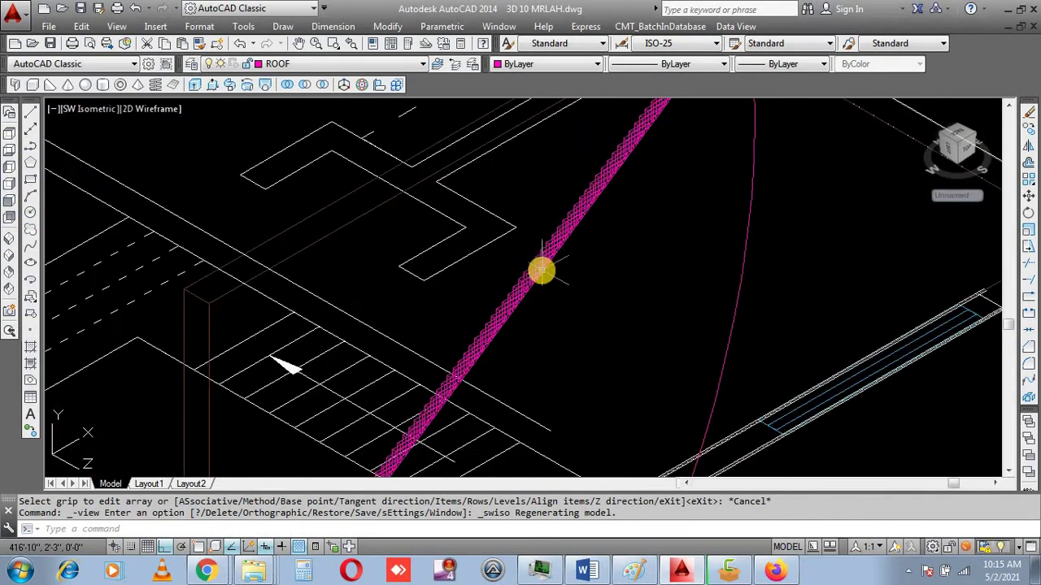
scroll(541, 269, up, 2)
scroll(534, 263, down, 1)
scroll(480, 225, down, 2)
scroll(480, 225, up, 2)
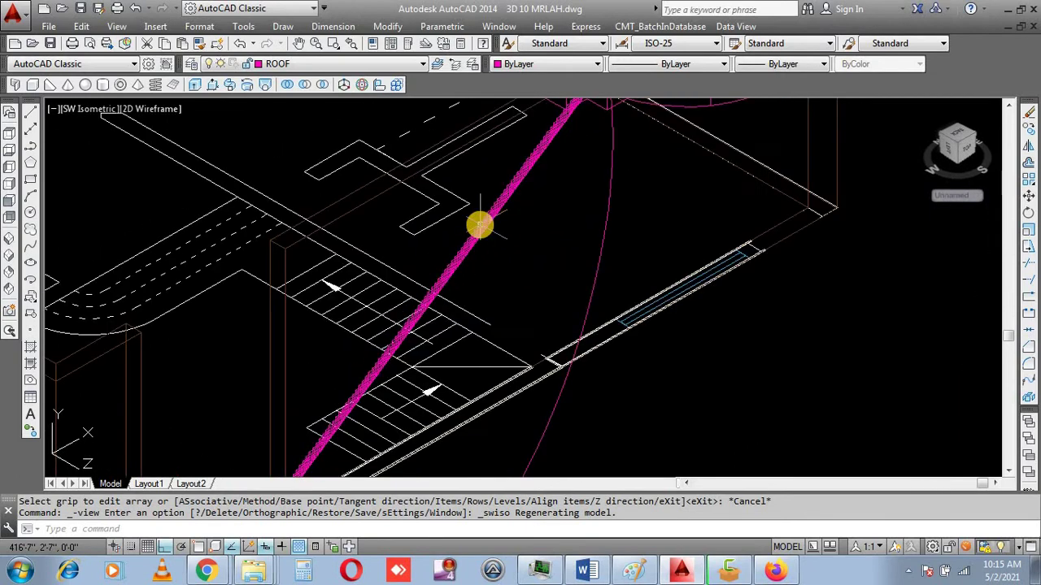
scroll(441, 297, down, 3)
scroll(395, 314, up, 2)
scroll(290, 265, up, 2)
scroll(290, 266, up, 1)
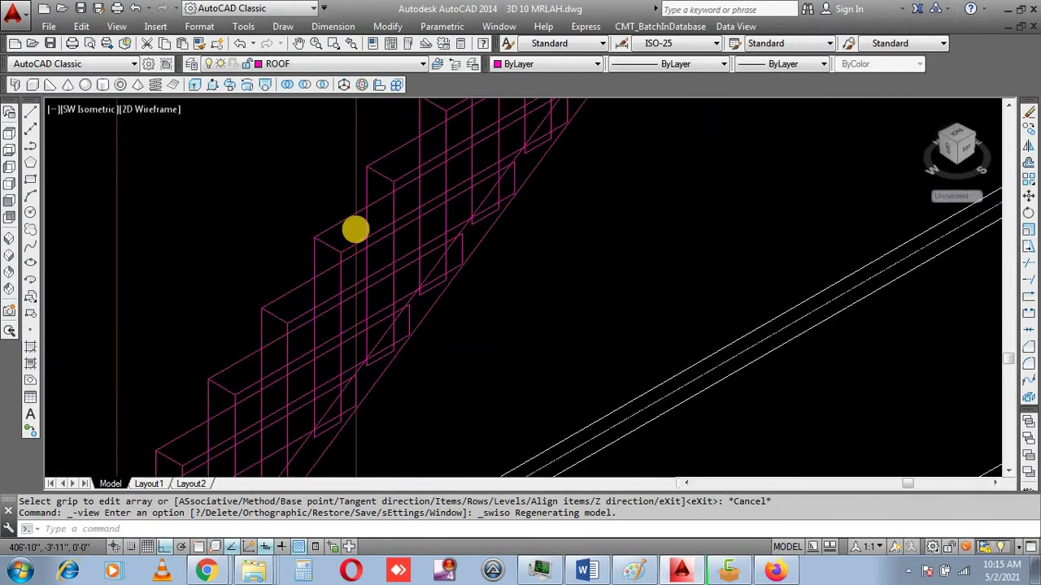
scroll(353, 228, up, 1)
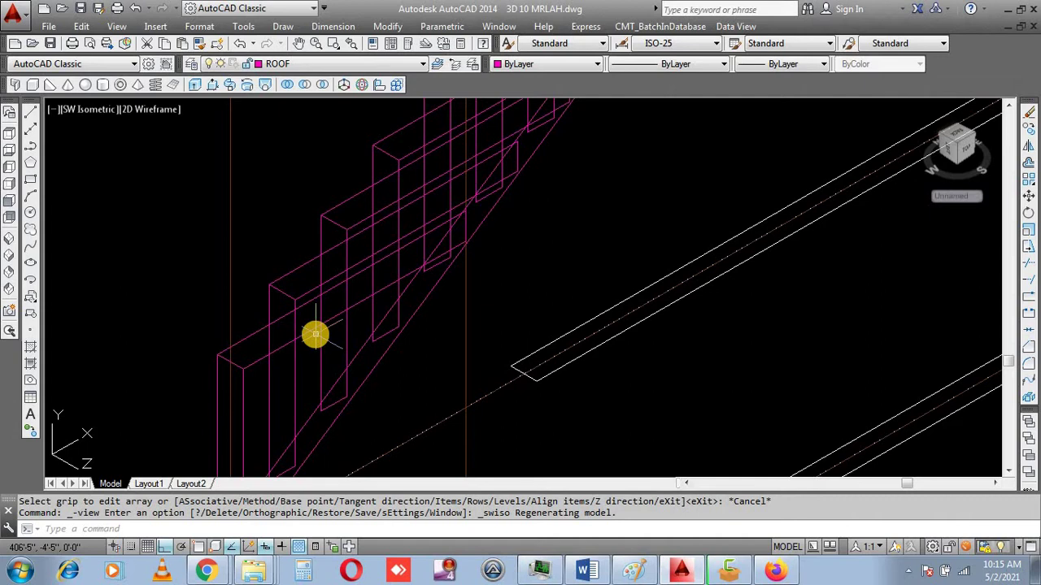
scroll(315, 345, down, 3)
scroll(325, 336, up, 2)
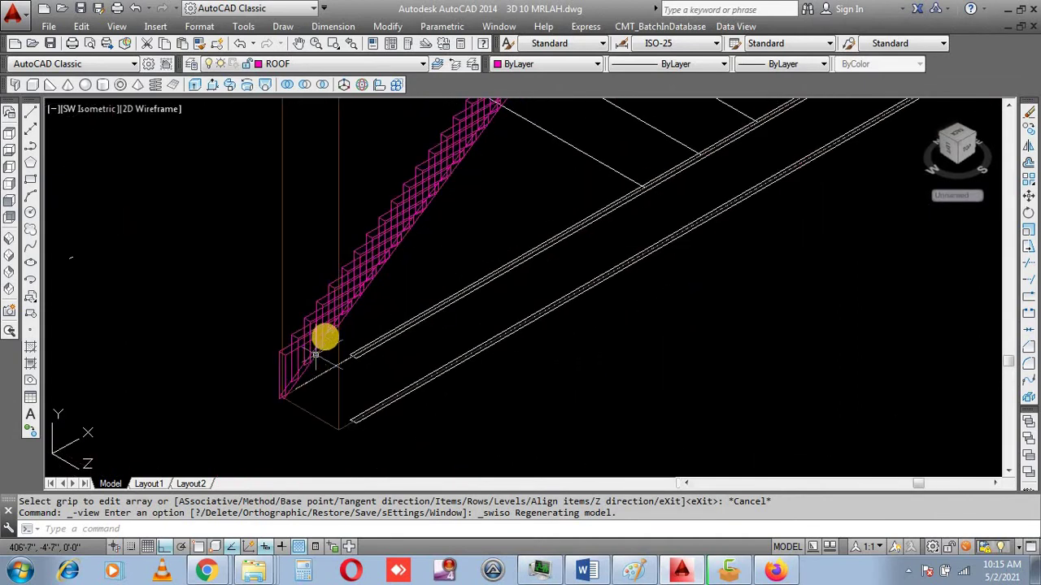
scroll(333, 317, up, 1)
- Select the stair path array and zoom around to inspect its steps up to the guide circle
click(349, 267)
scroll(349, 326, down, 3)
scroll(390, 362, down, 2)
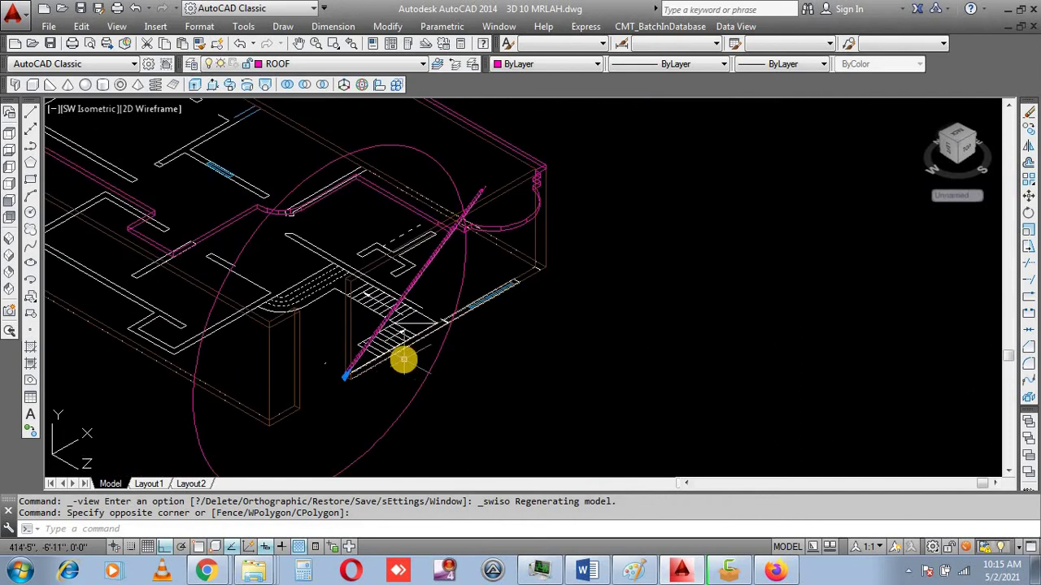
click(441, 244)
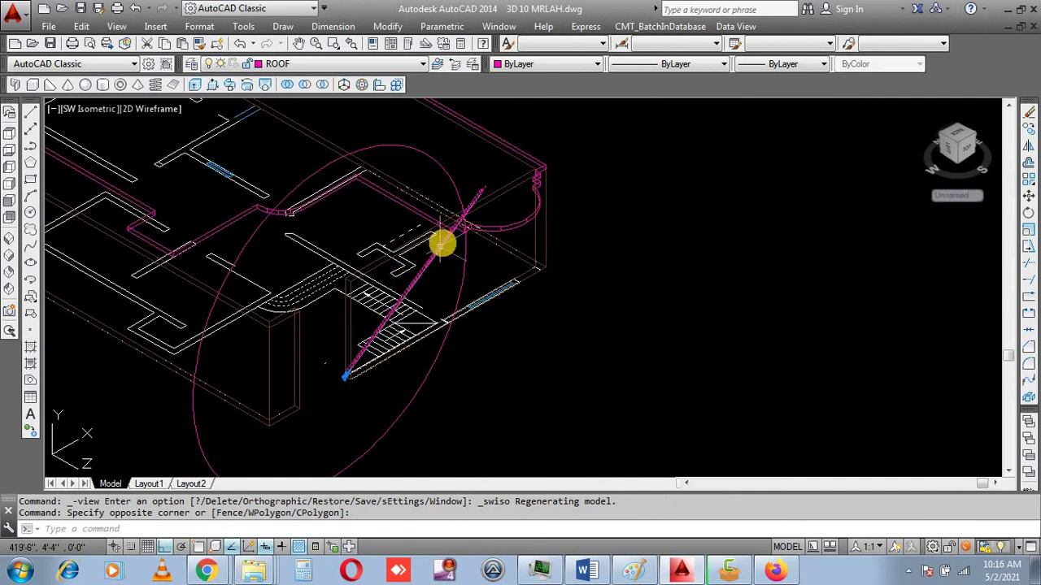
scroll(439, 241, up, 3)
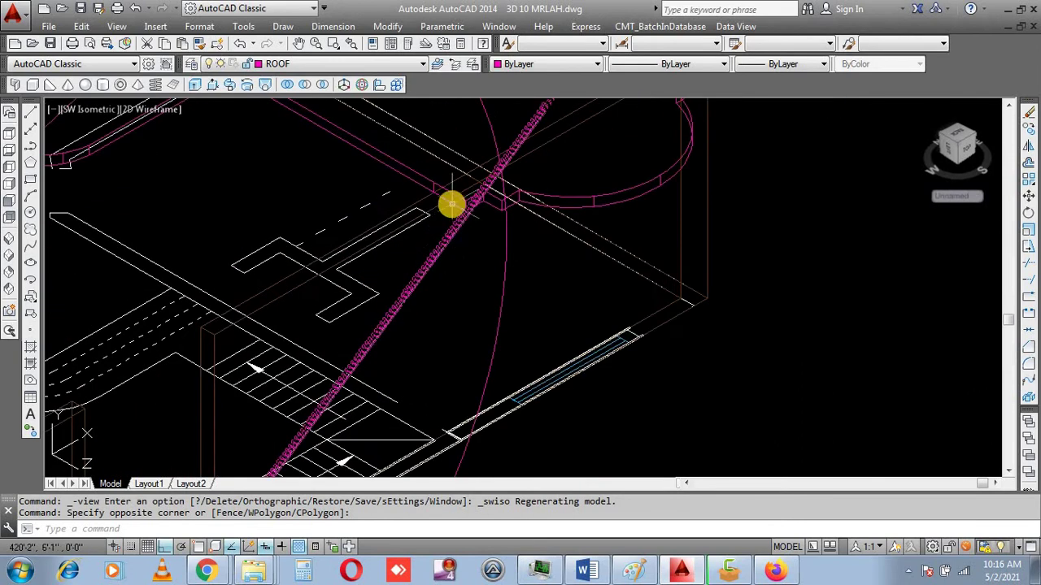
scroll(360, 360, down, 3)
scroll(421, 211, up, 2)
scroll(506, 203, up, 3)
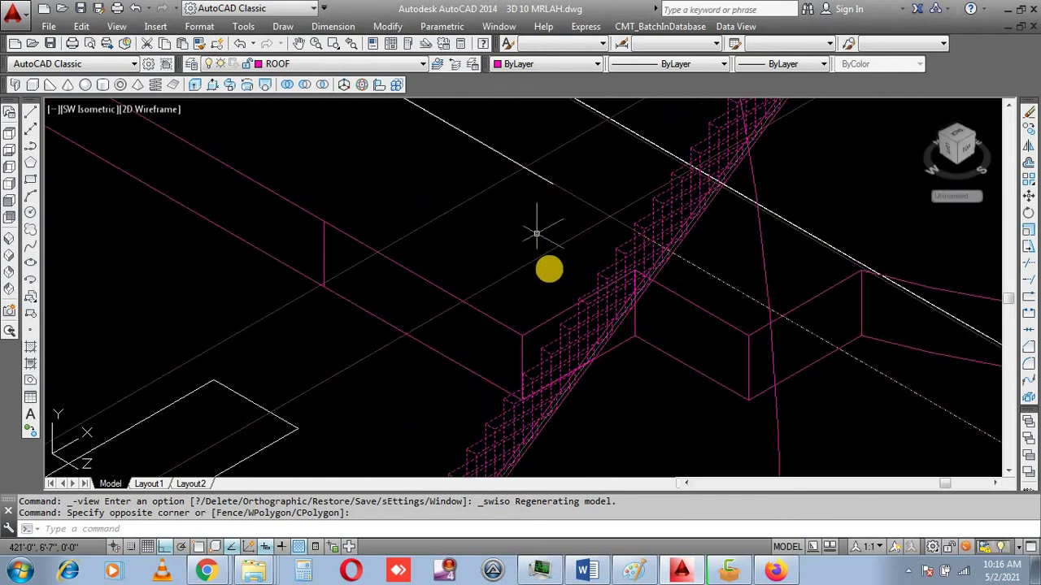
scroll(581, 355, down, 2)
scroll(616, 330, down, 2)
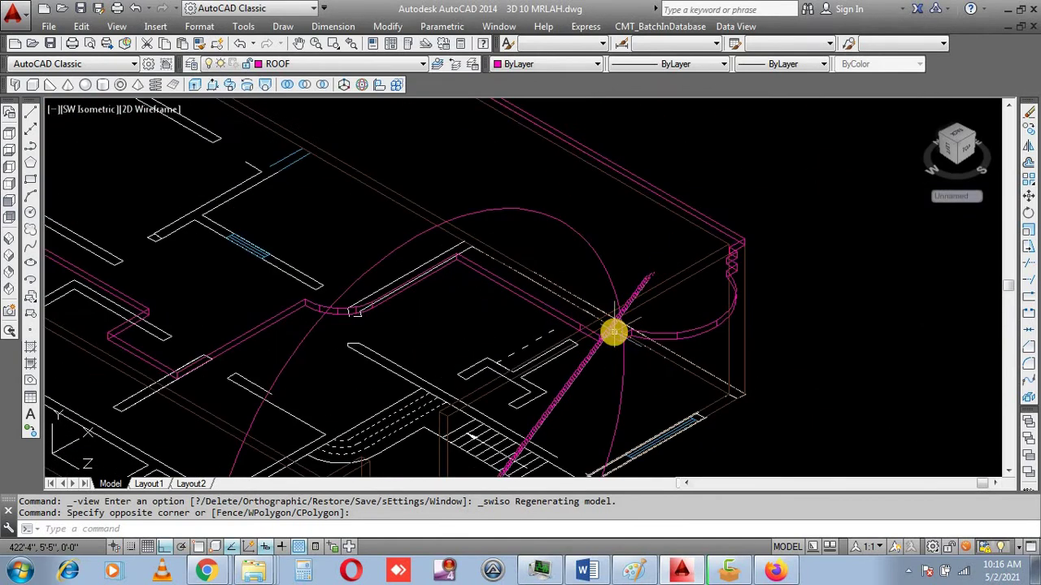
scroll(536, 352, down, 1)
scroll(557, 301, up, 2)
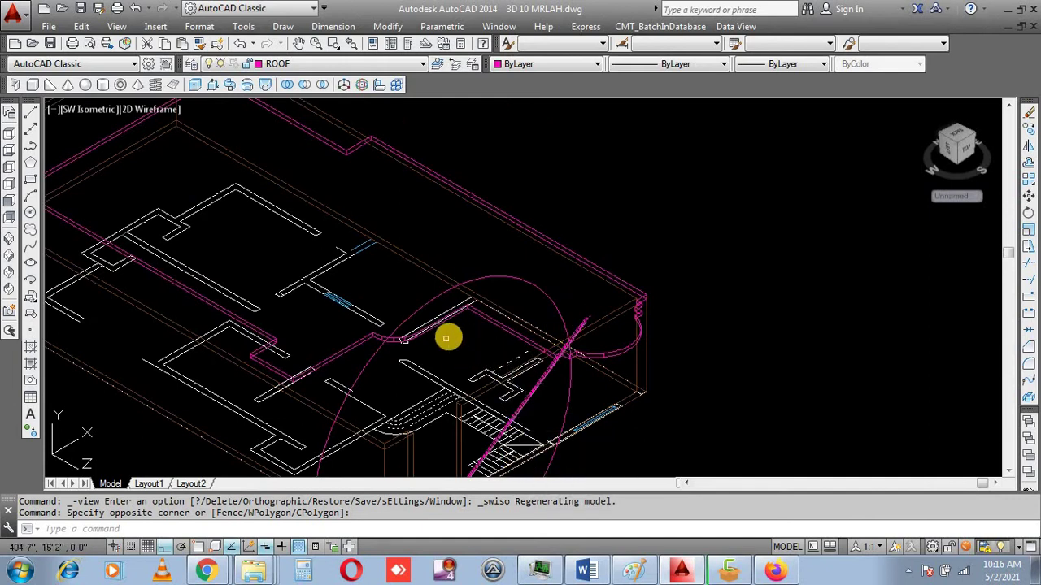
scroll(449, 312, down, 3)
scroll(459, 435, up, 3)
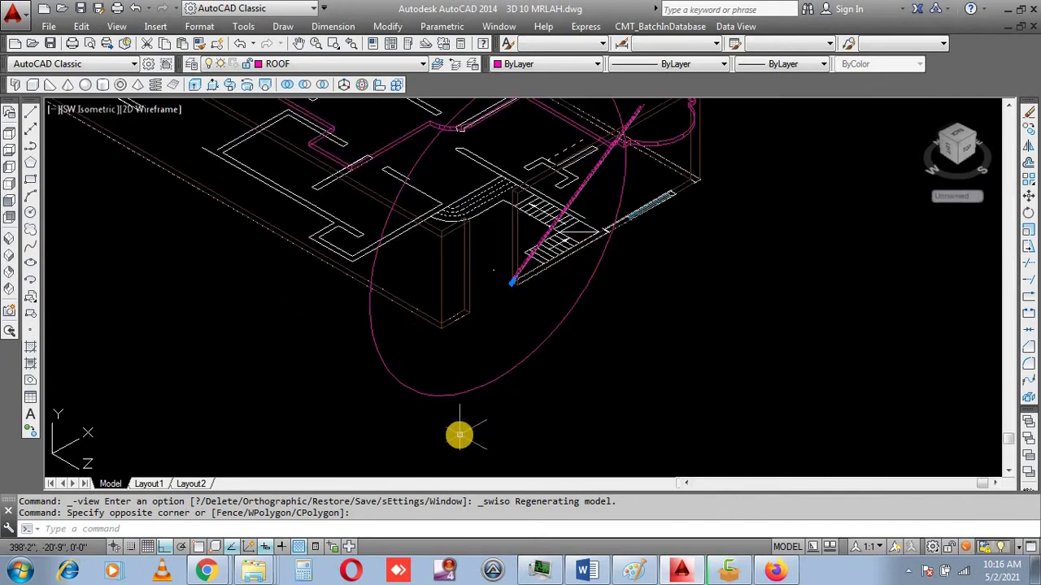
- Open the Properties palette for the selected path array with the CH command
text(c)
key(BackSpace)
text(ch)
key(Return)
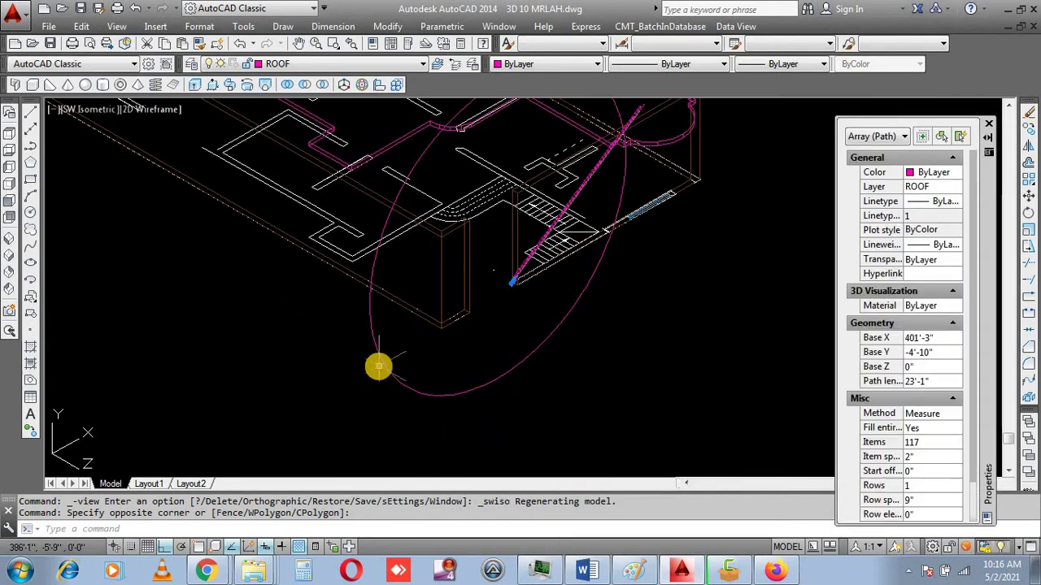
scroll(524, 301, down, 3)
scroll(455, 313, up, 5)
scroll(426, 382, up, 2)
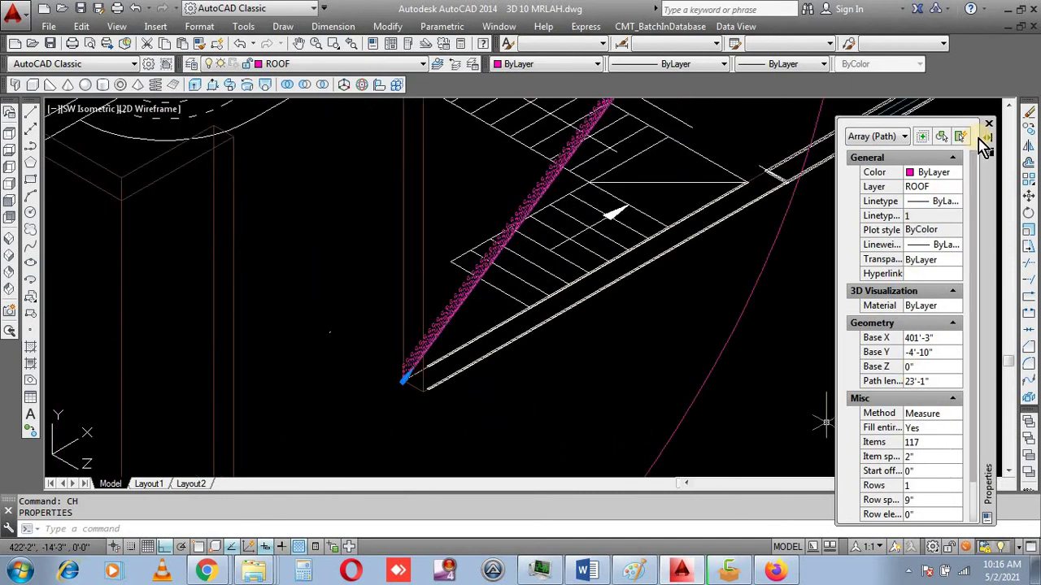
- Review Items (117) and Item spacing (2"), then pan to see more stair and roof
click(932, 442)
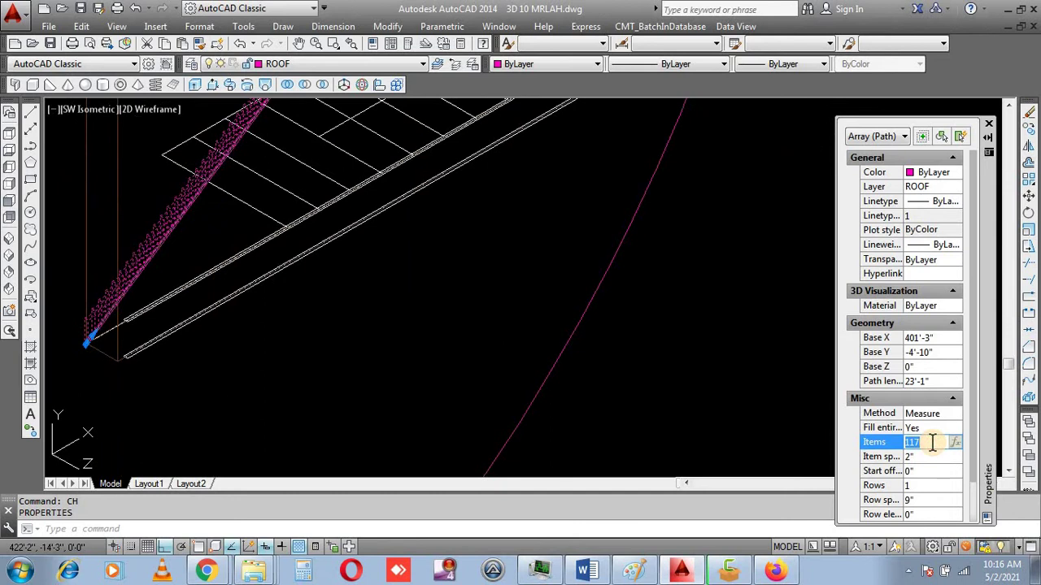
text(2)
click(930, 454)
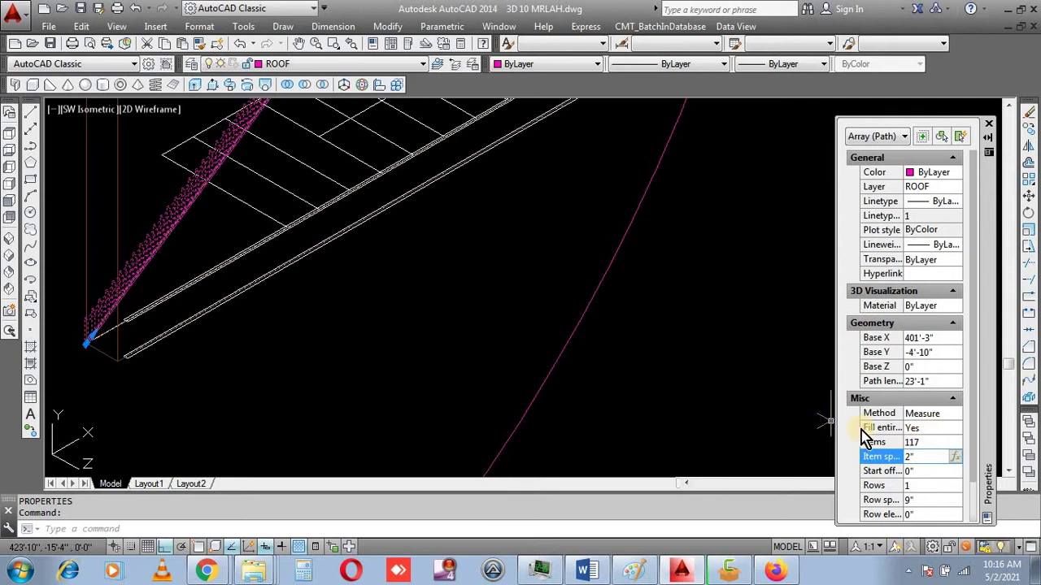
middle_drag(492, 434, 486, 211)
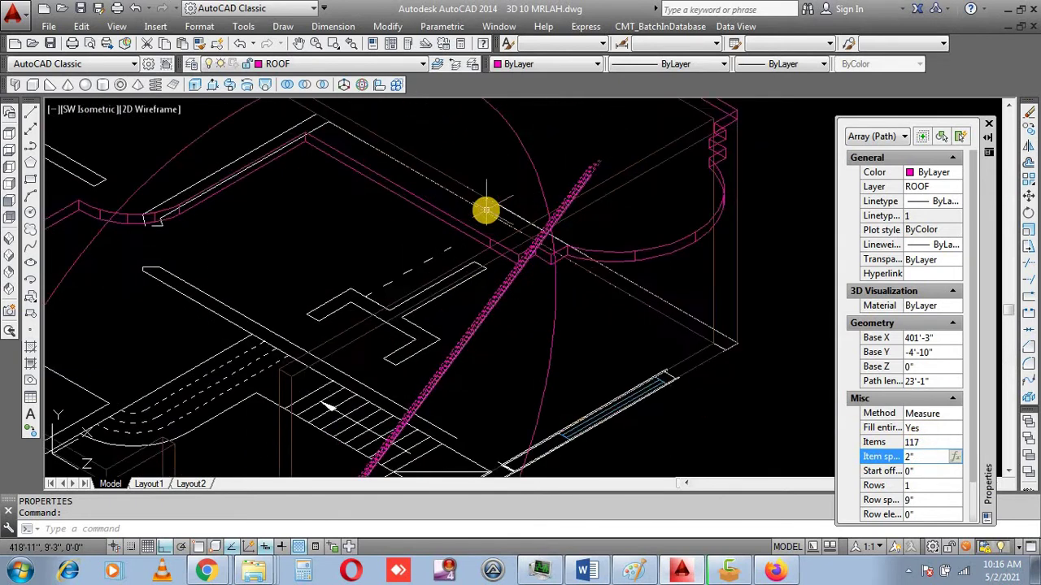
scroll(455, 309, down, 5)
scroll(529, 183, up, 5)
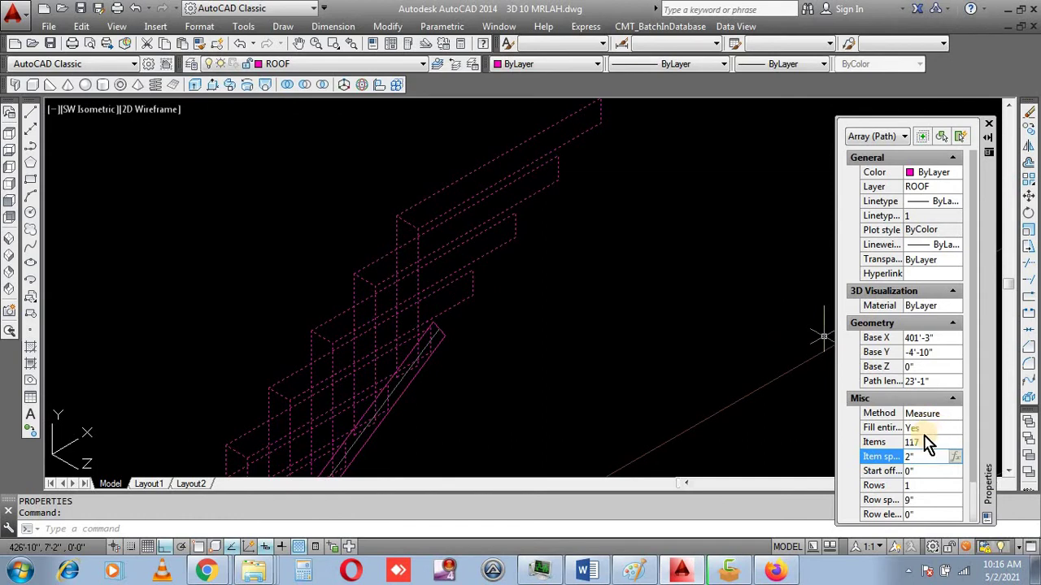
- Set Fill entire path to No and widen the Properties palette so full names show
click(917, 430)
click(923, 431)
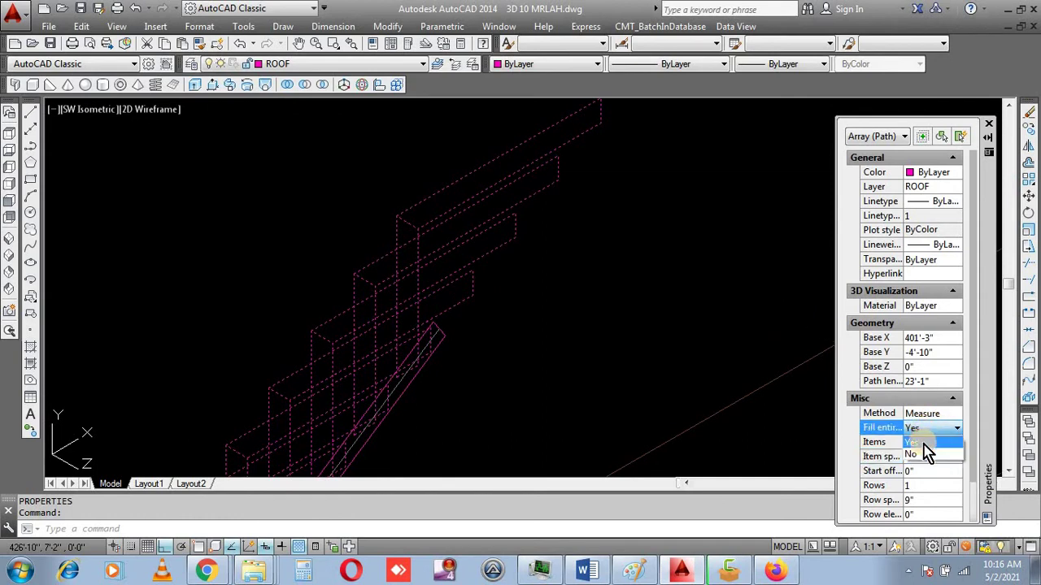
click(927, 455)
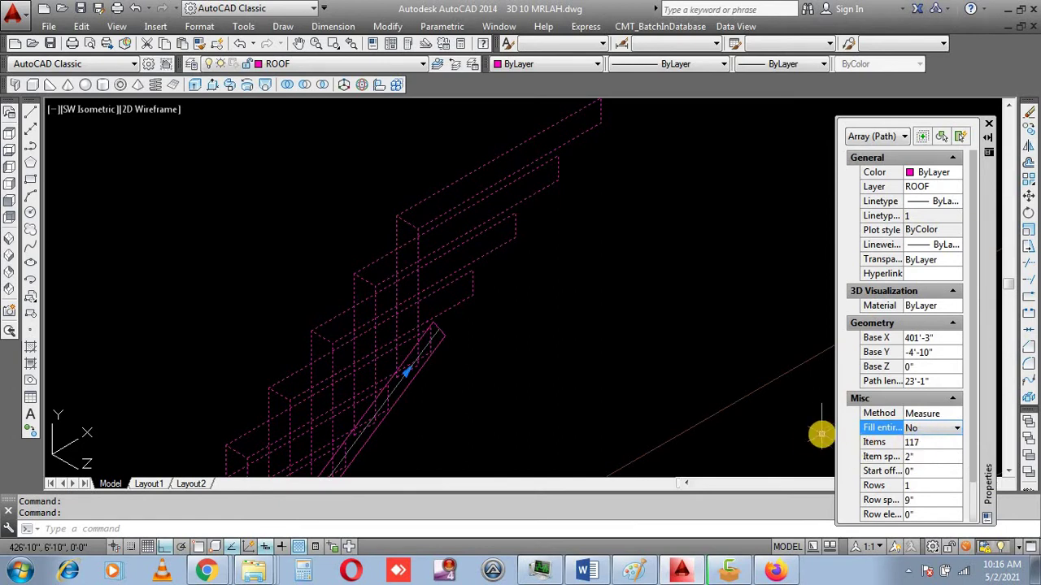
drag(836, 435, 742, 439)
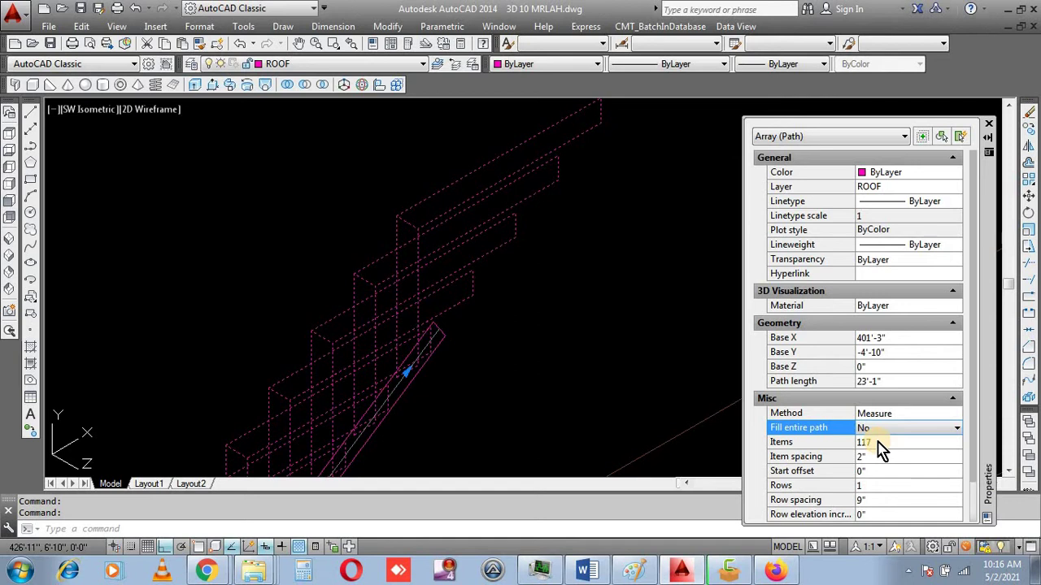
click(882, 430)
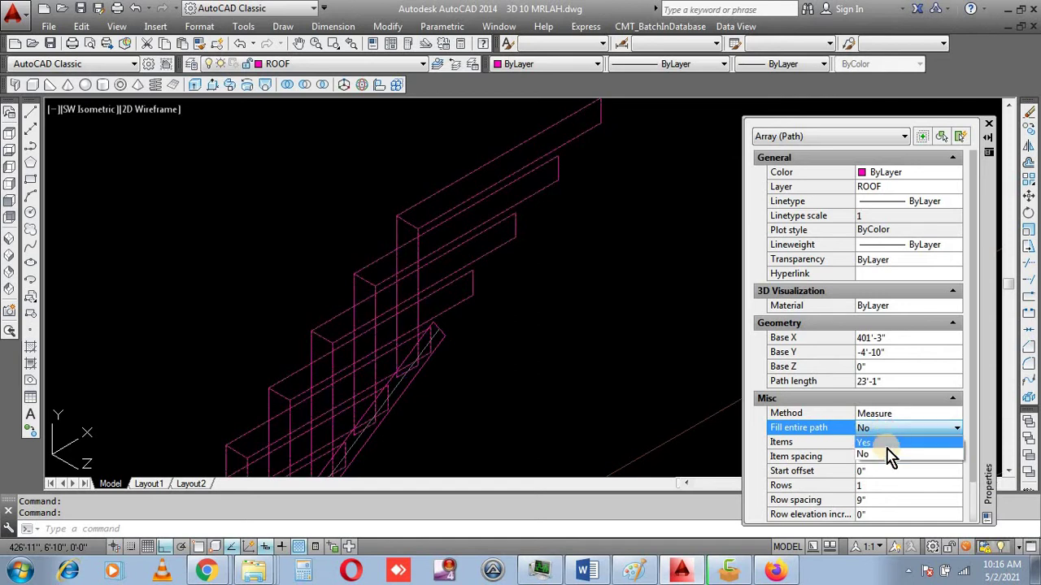
click(886, 455)
click(879, 443)
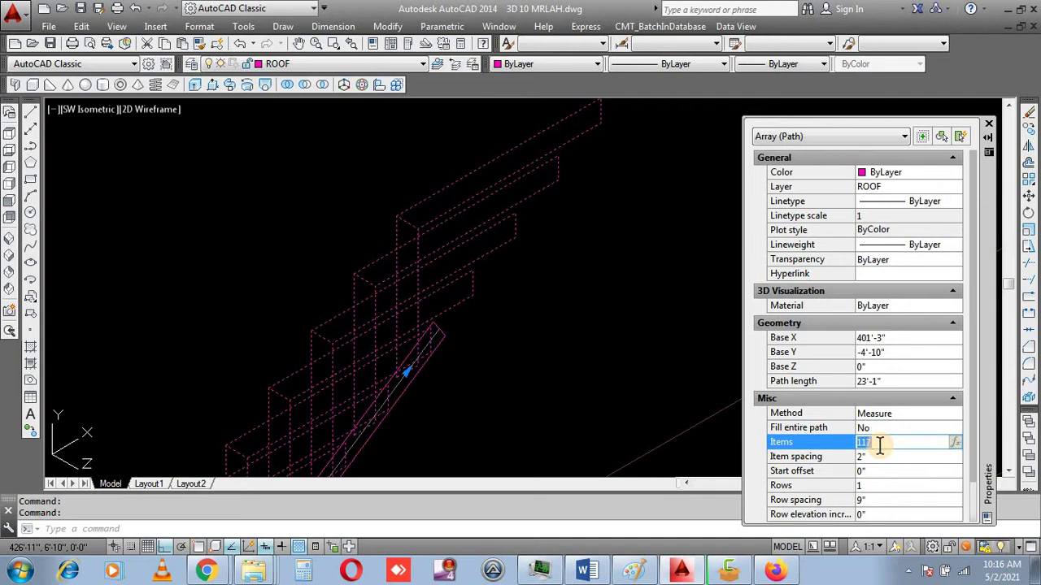
- Change the array's Items to 50 and zoom around to check the shorter run of steps
text(0)
click(885, 457)
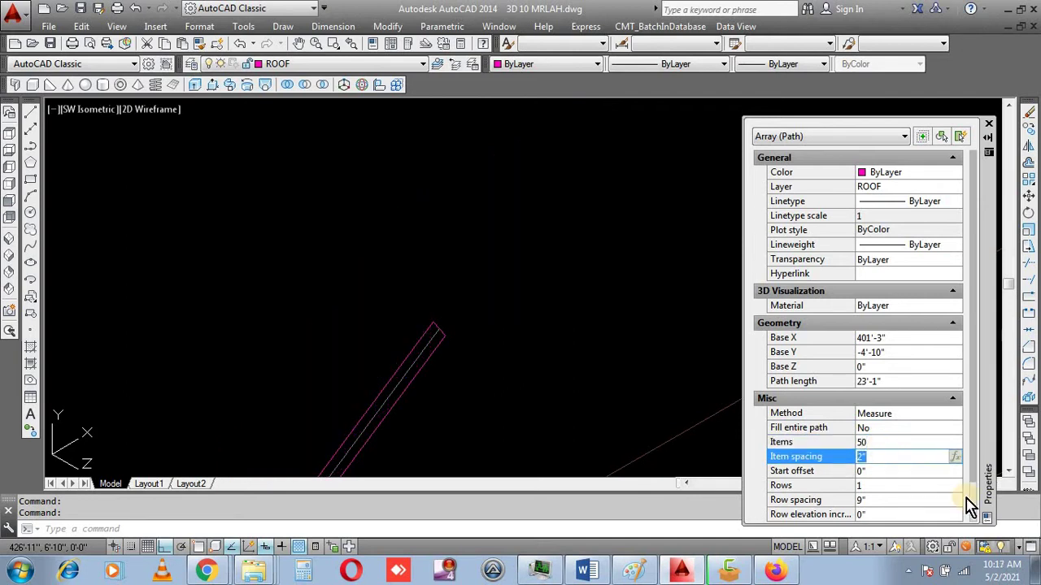
scroll(397, 229, down, 5)
scroll(477, 218, up, 2)
scroll(313, 399, up, 3)
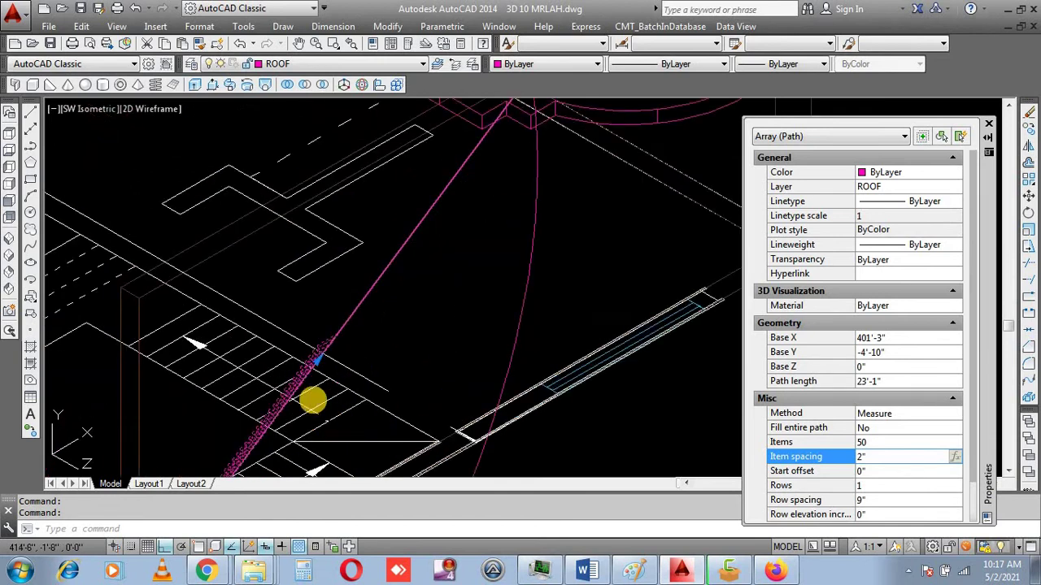
scroll(356, 260, up, 3)
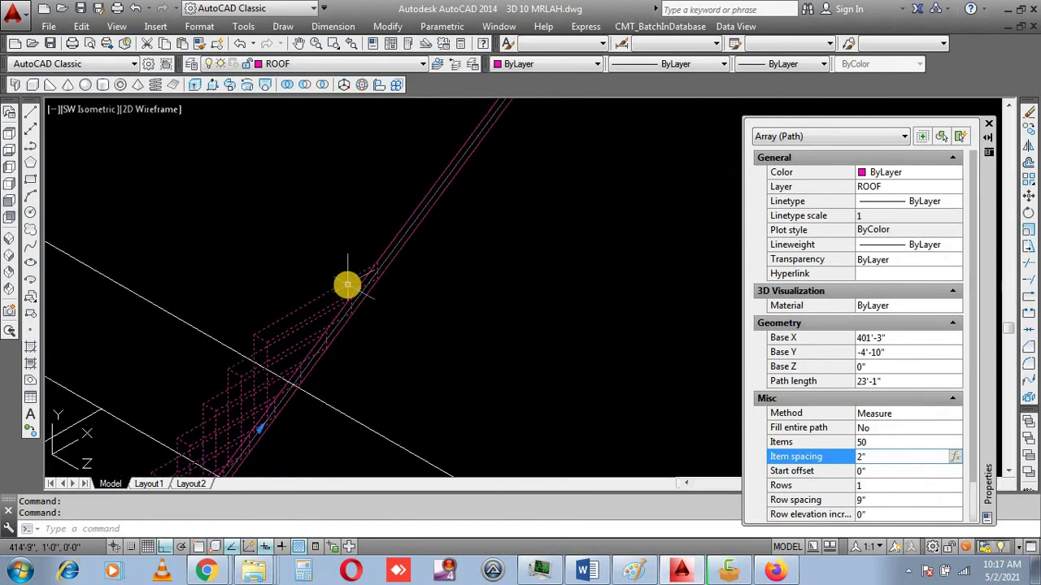
scroll(500, 341, down, 3)
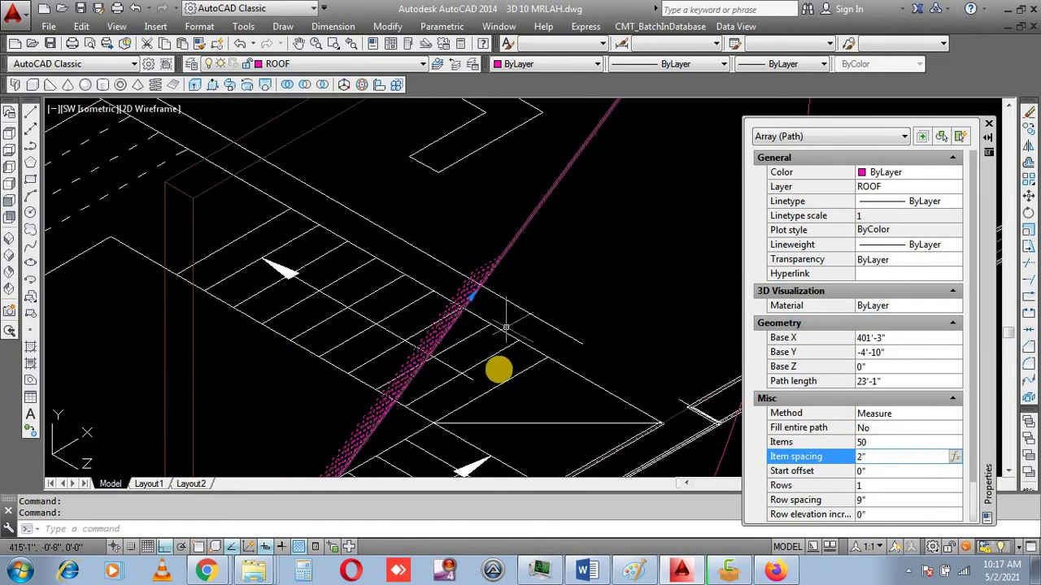
scroll(351, 364, up, 3)
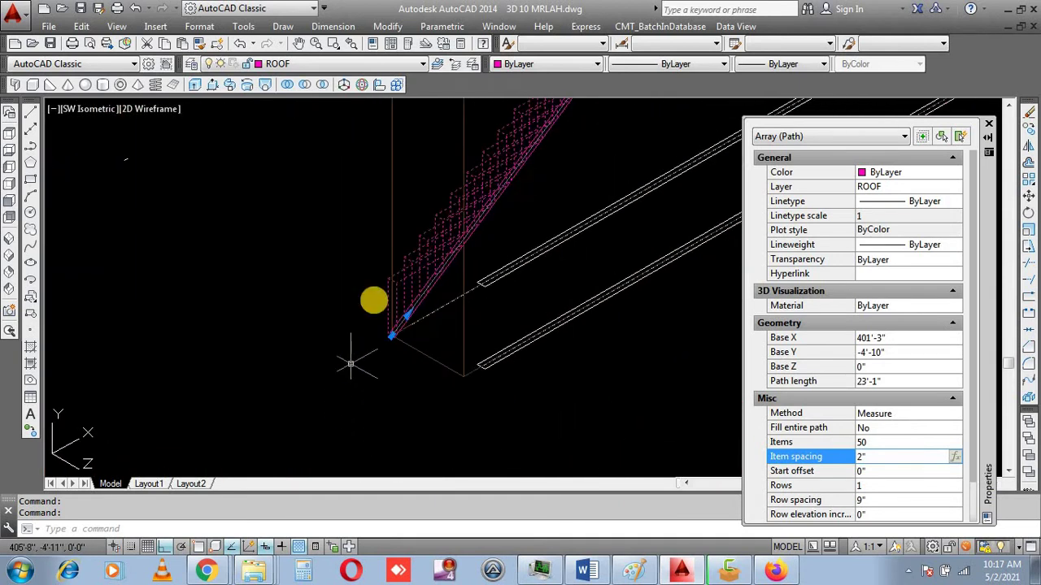
scroll(374, 301, up, 3)
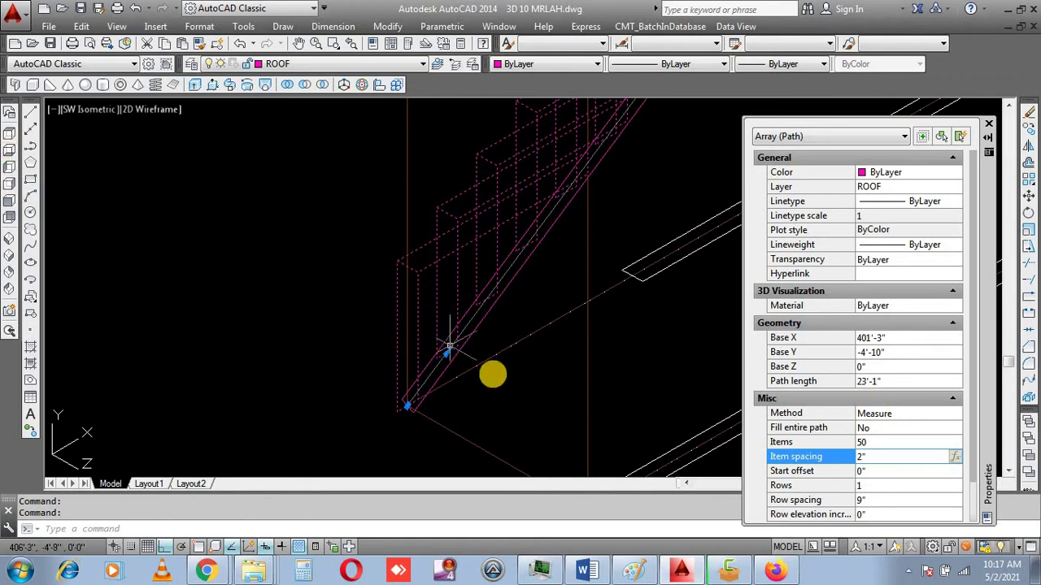
click(834, 456)
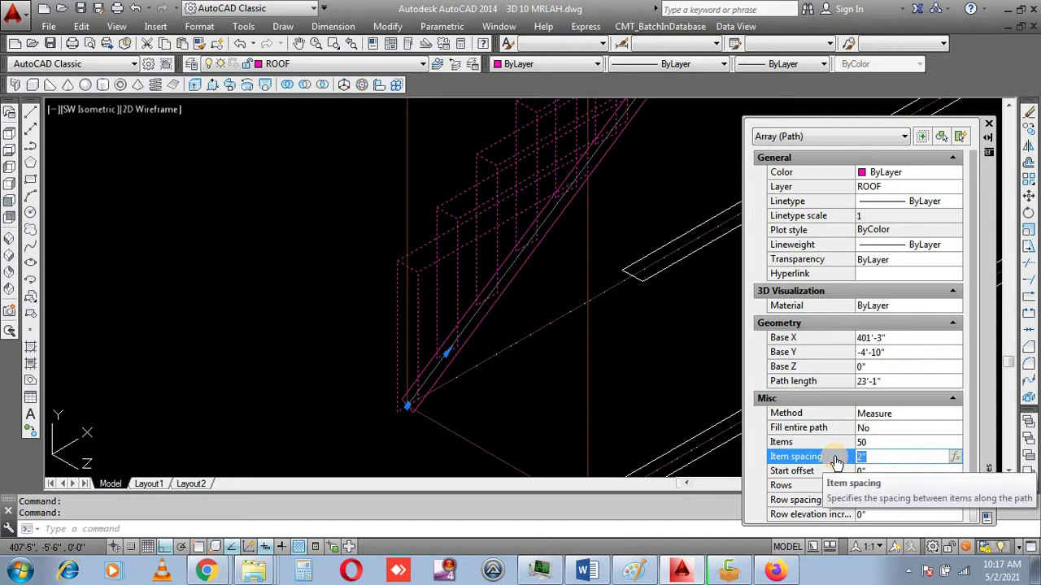
text(9)
text(6")
- Commit a 6" item spacing and adjust the view of the array
key(Return)
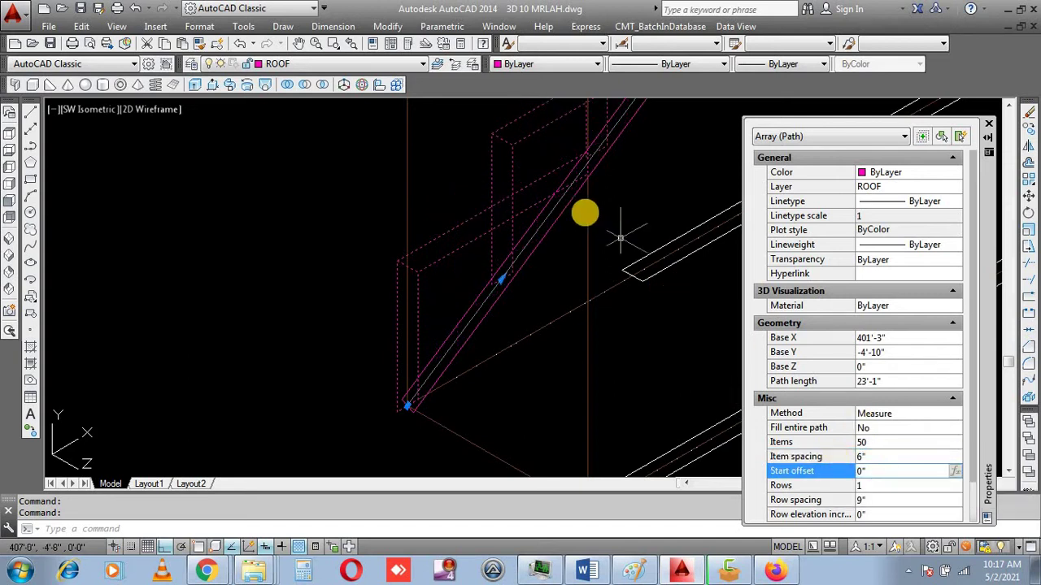
right_click(581, 213)
click(539, 285)
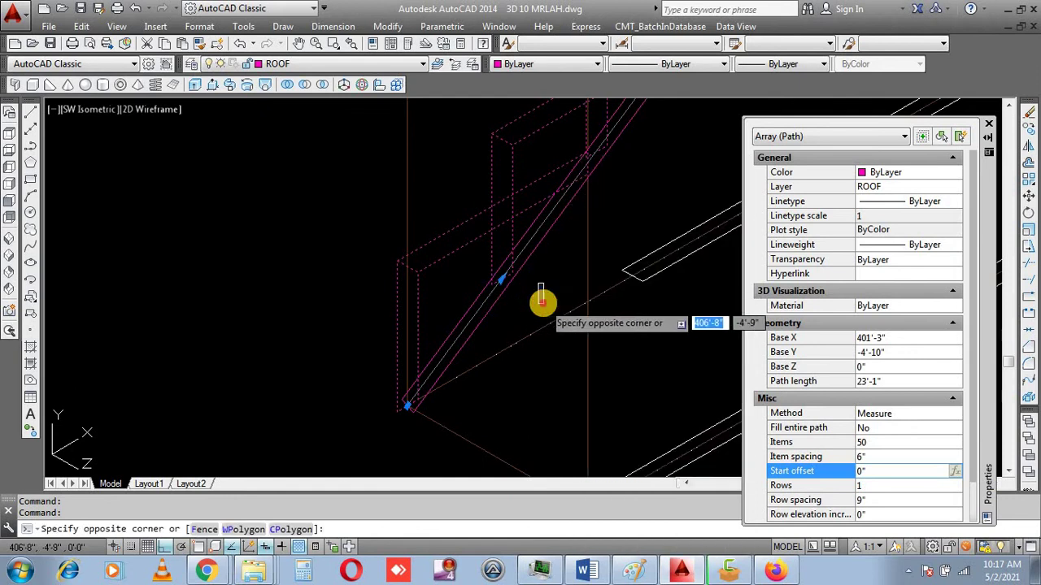
middle_drag(529, 248, 517, 290)
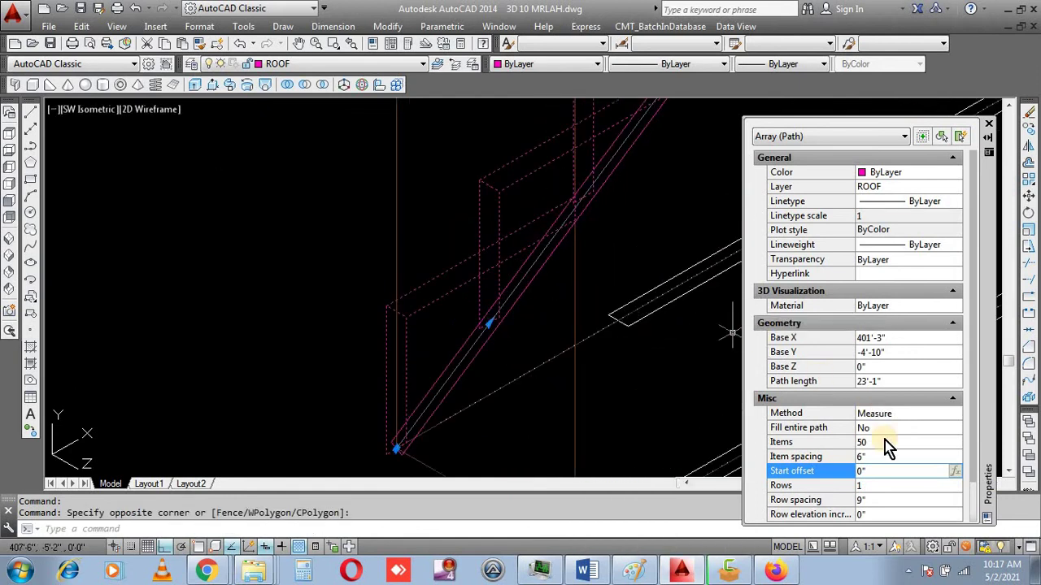
- Set the array's Item spacing to 9" and Items to 30
click(870, 457)
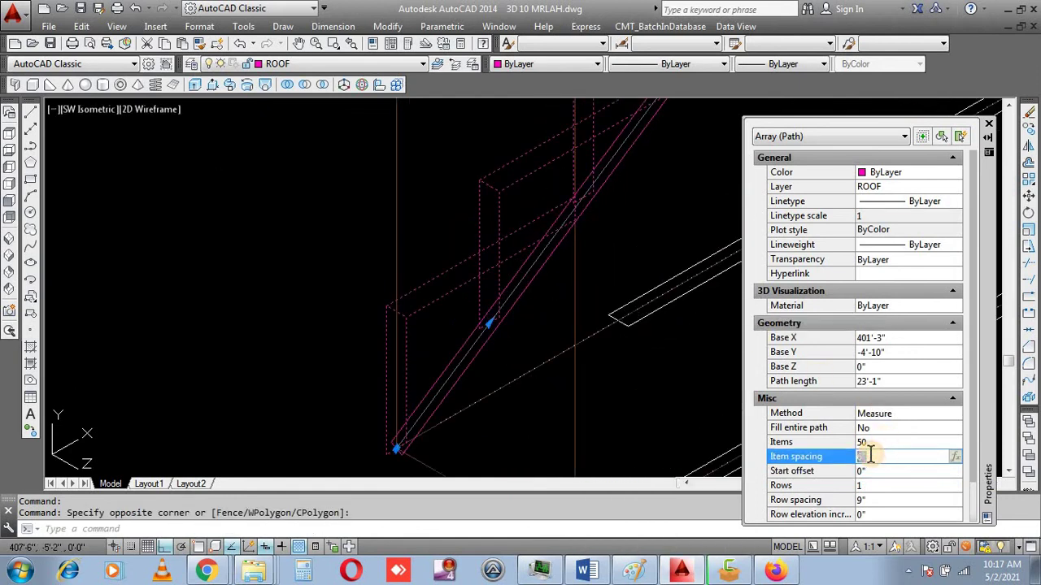
text(9)
key(Tab)
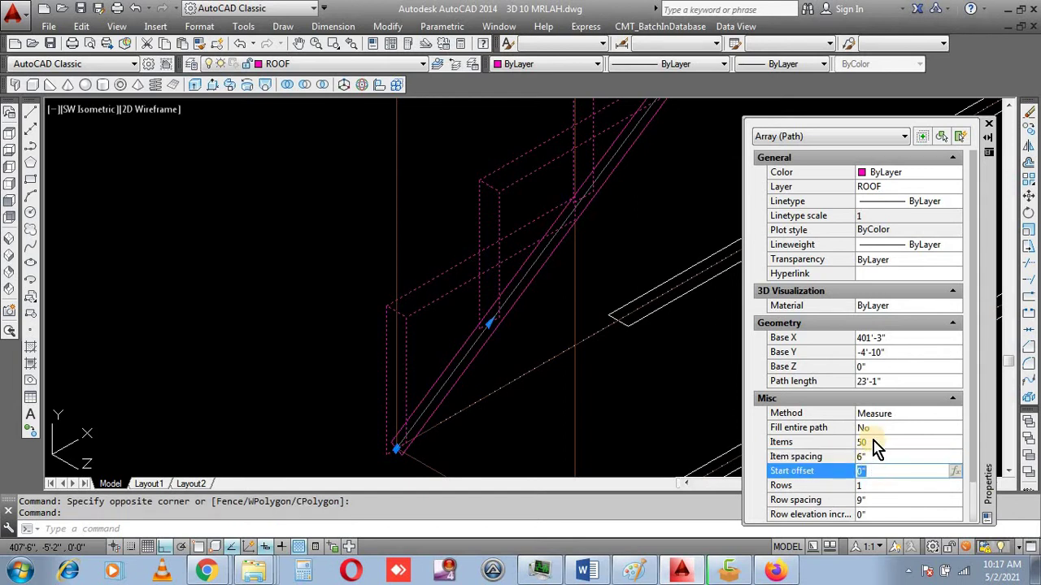
click(870, 441)
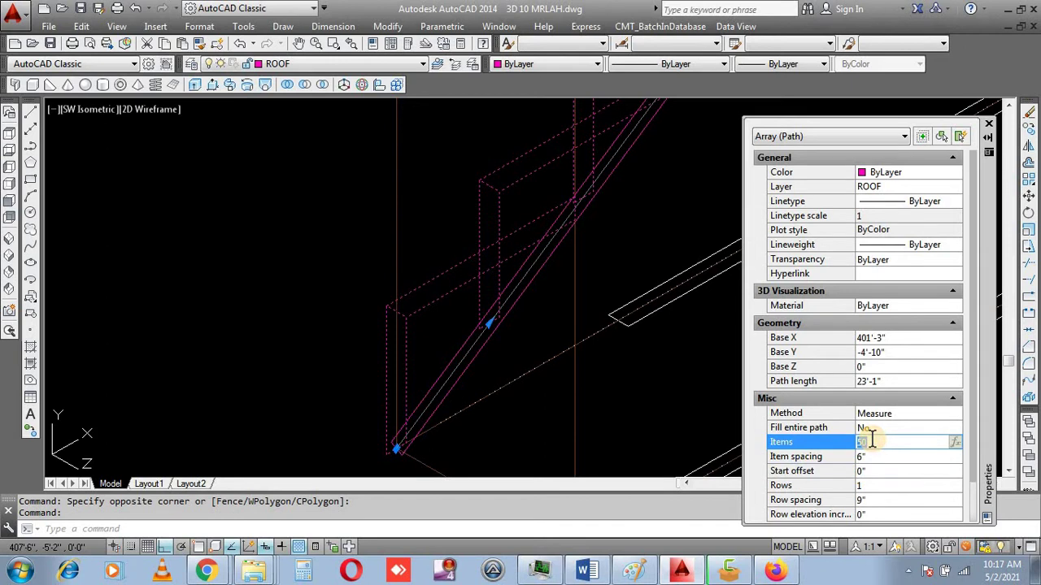
text(30)
key(Tab)
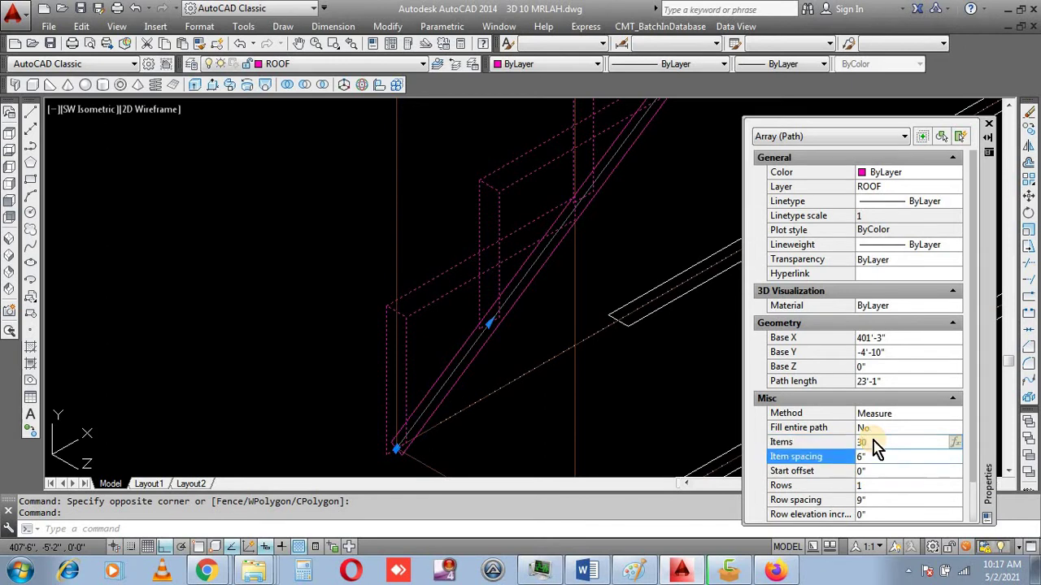
text(9)
key(Tab)
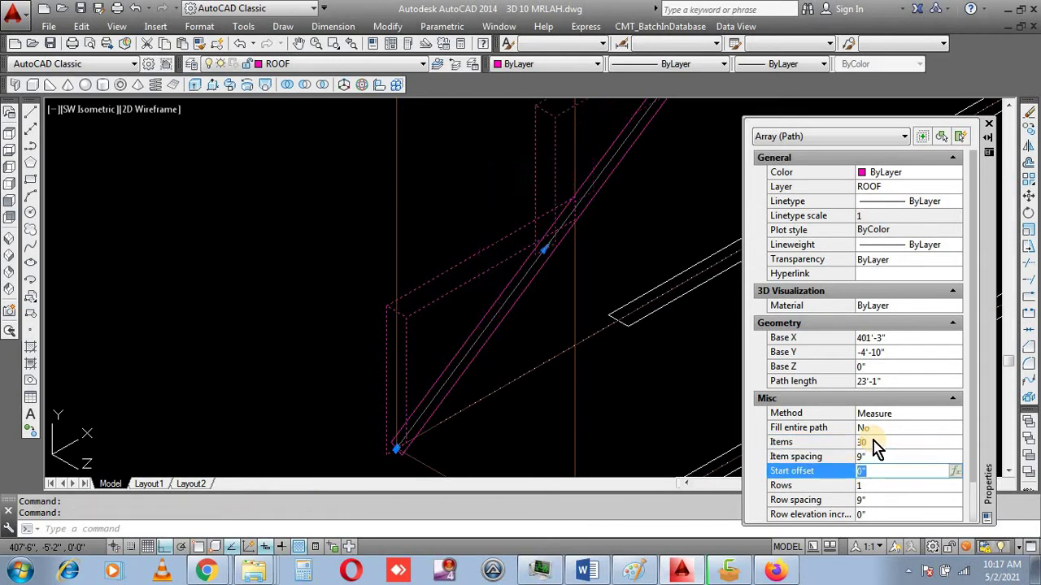
- Zoom around the array and set its Items to 25
scroll(393, 304, down, 2)
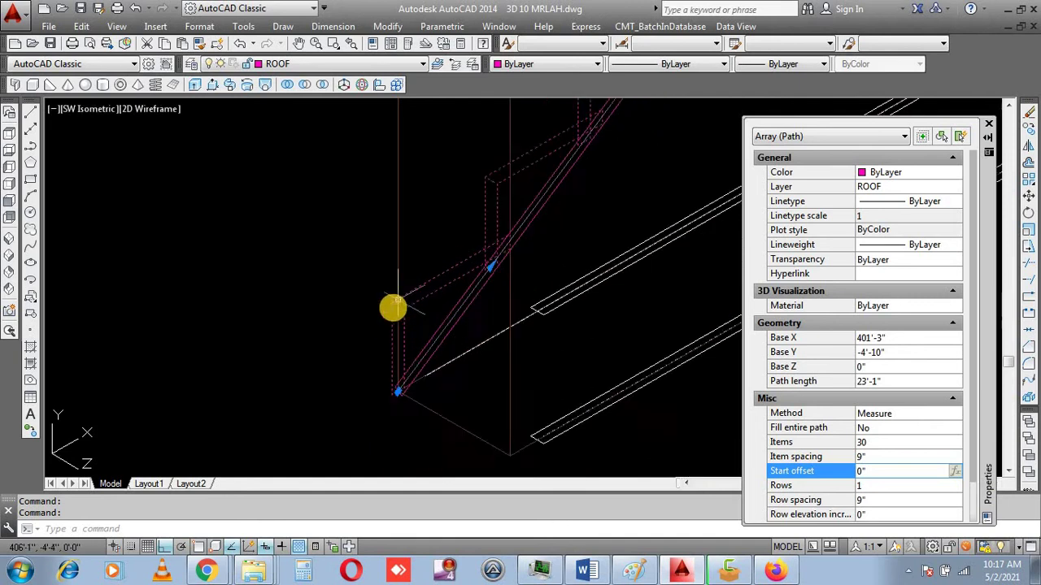
scroll(399, 344, down, 2)
scroll(455, 288, down, 2)
scroll(491, 194, down, 1)
scroll(491, 194, up, 1)
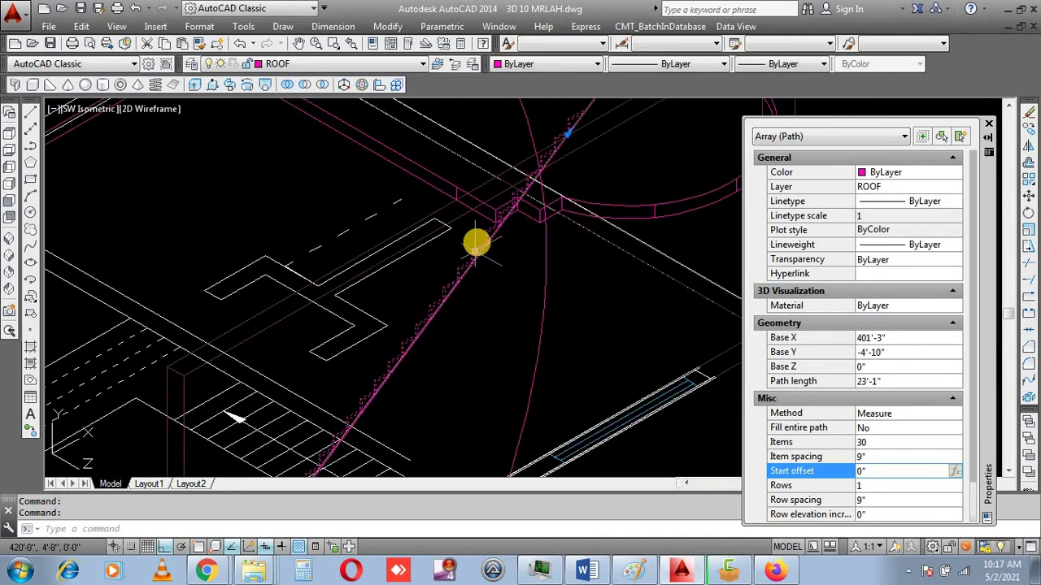
scroll(476, 239, up, 1)
scroll(511, 167, up, 2)
scroll(523, 174, up, 1)
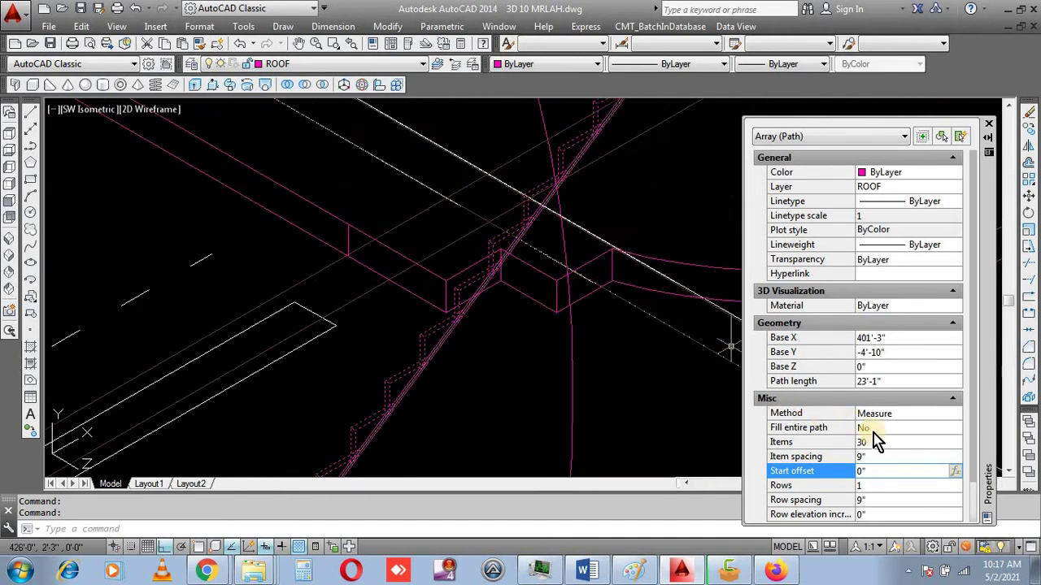
click(871, 441)
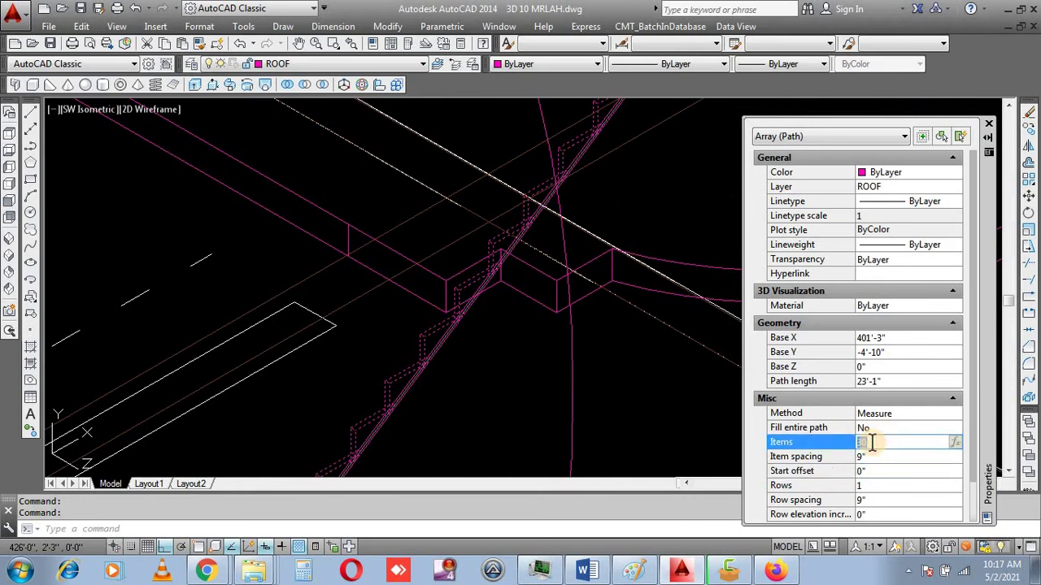
text(25)
click(875, 453)
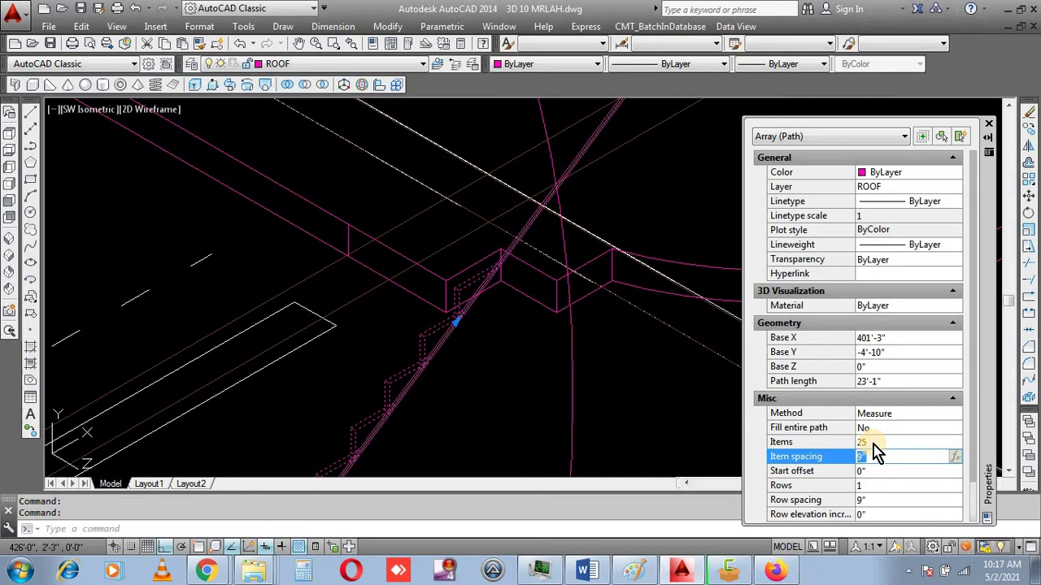
- Switch to the Front view and zoom to see the stair against the roof slab
scroll(448, 300, up, 1)
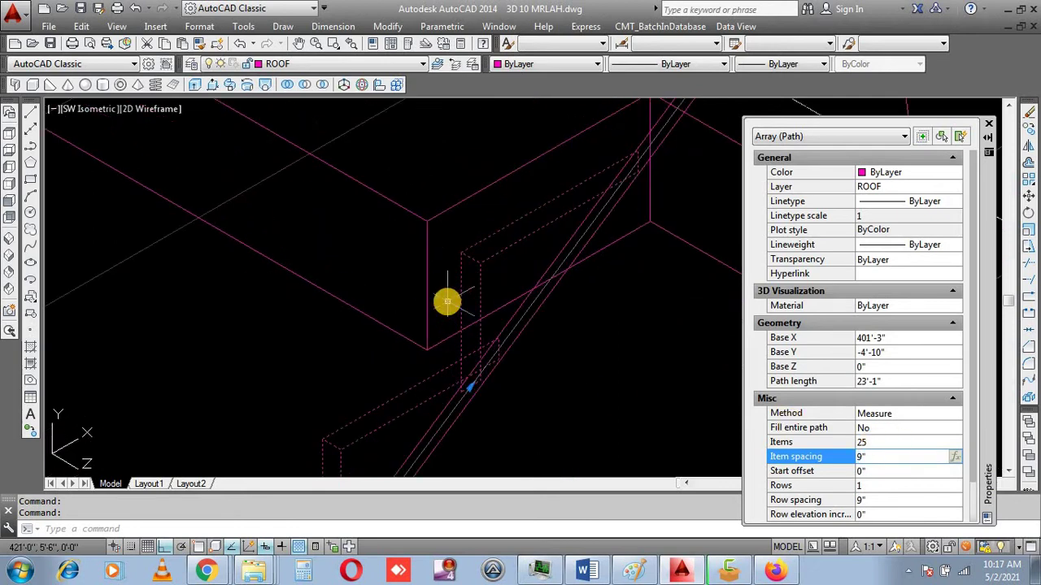
scroll(547, 219, down, 1)
scroll(546, 219, down, 2)
scroll(494, 242, down, 1)
scroll(439, 360, up, 3)
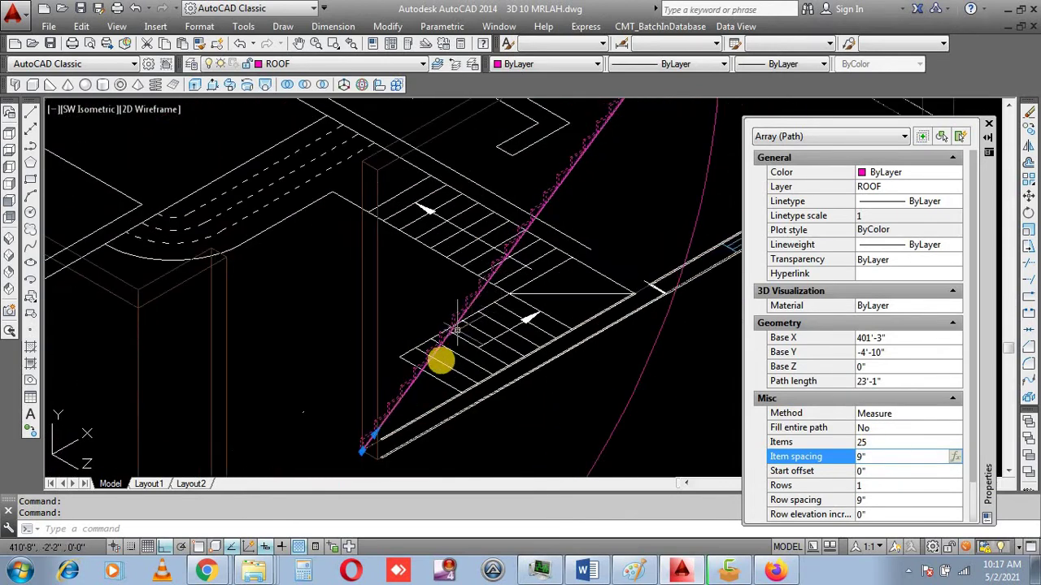
click(10, 196)
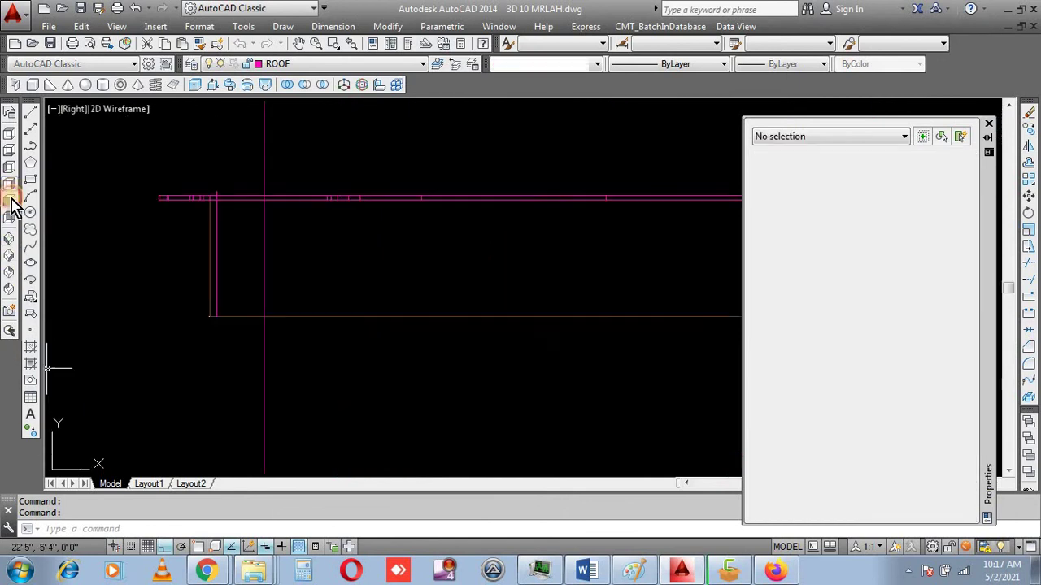
click(10, 213)
scroll(620, 201, down, 3)
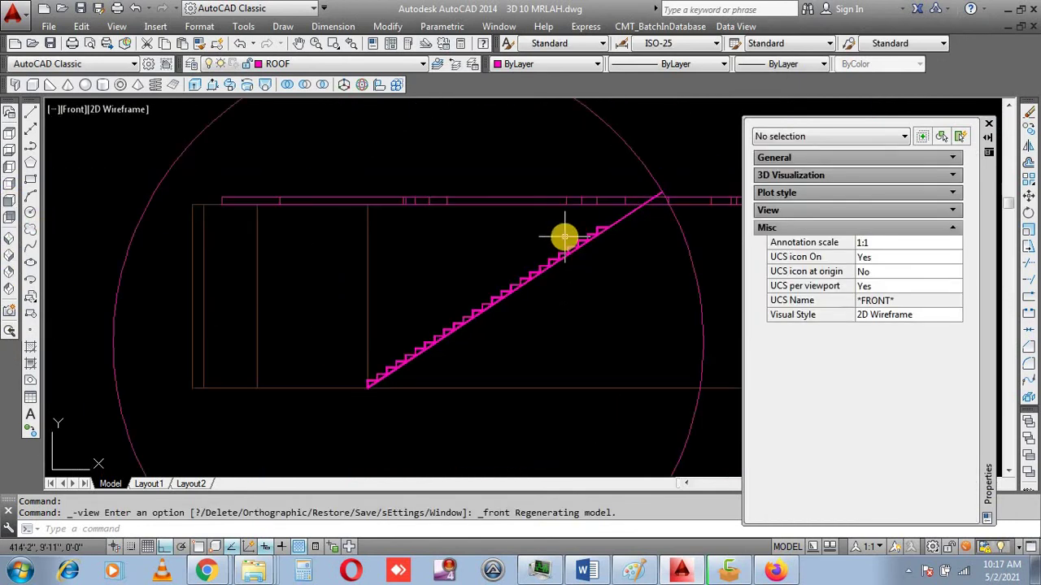
scroll(561, 236, up, 2)
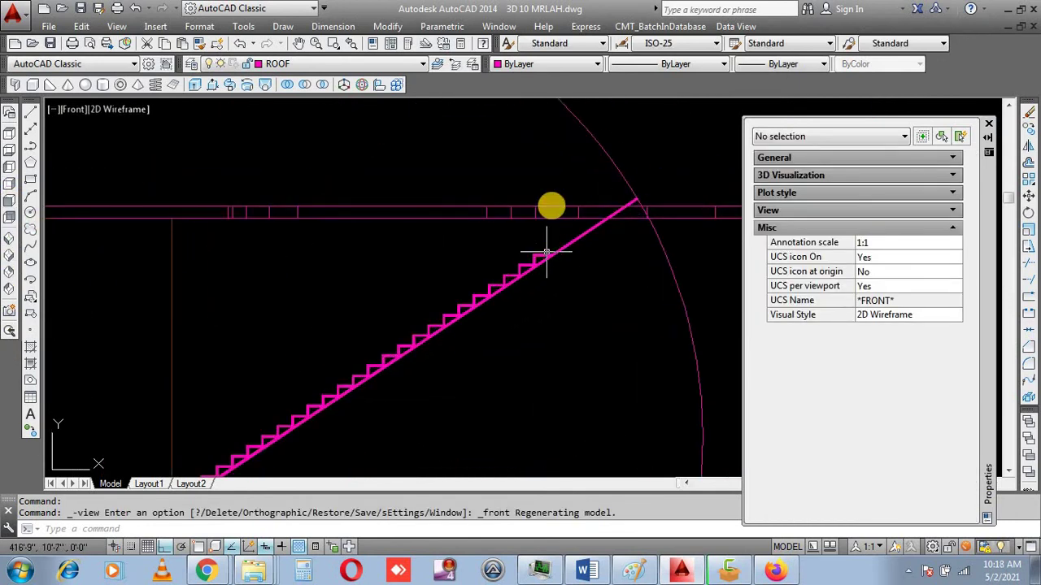
scroll(441, 288, down, 3)
scroll(399, 311, up, 3)
scroll(493, 262, down, 2)
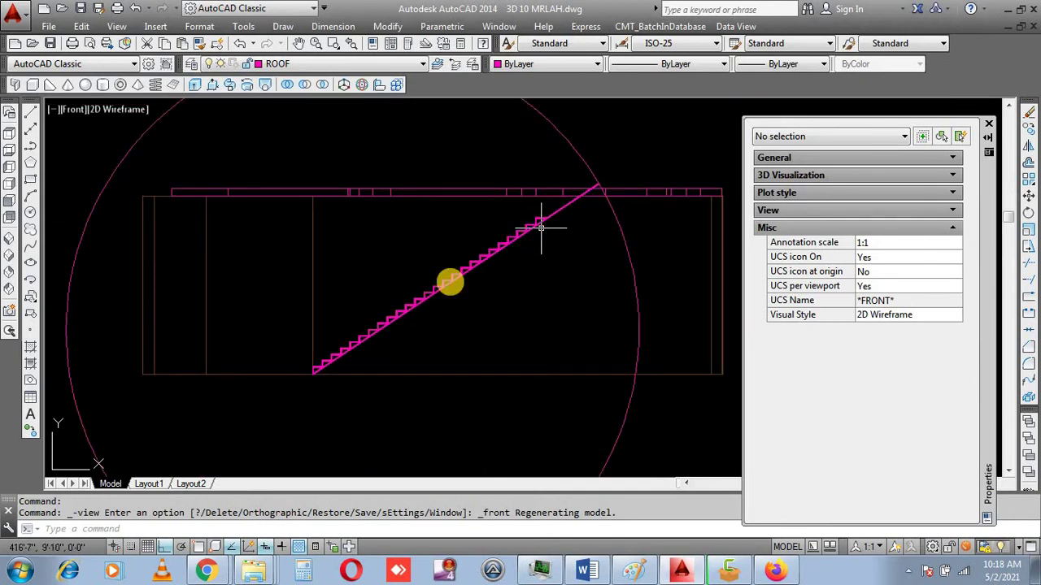
scroll(314, 370, up, 4)
scroll(281, 384, down, 4)
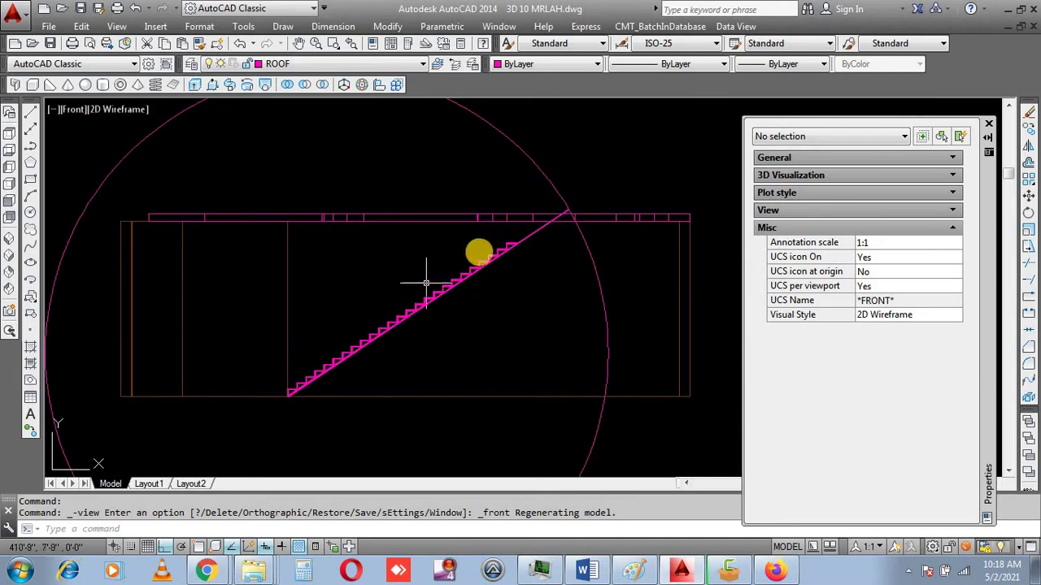
scroll(521, 237, up, 2)
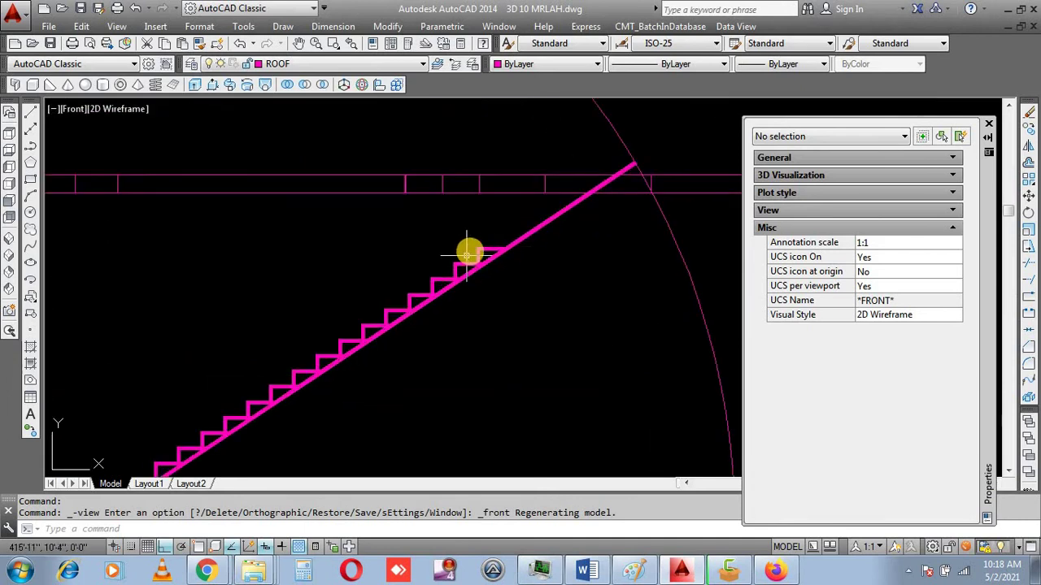
- Select the stair array and set Items to 30, then 29 so steps stop at the roof slab
click(485, 250)
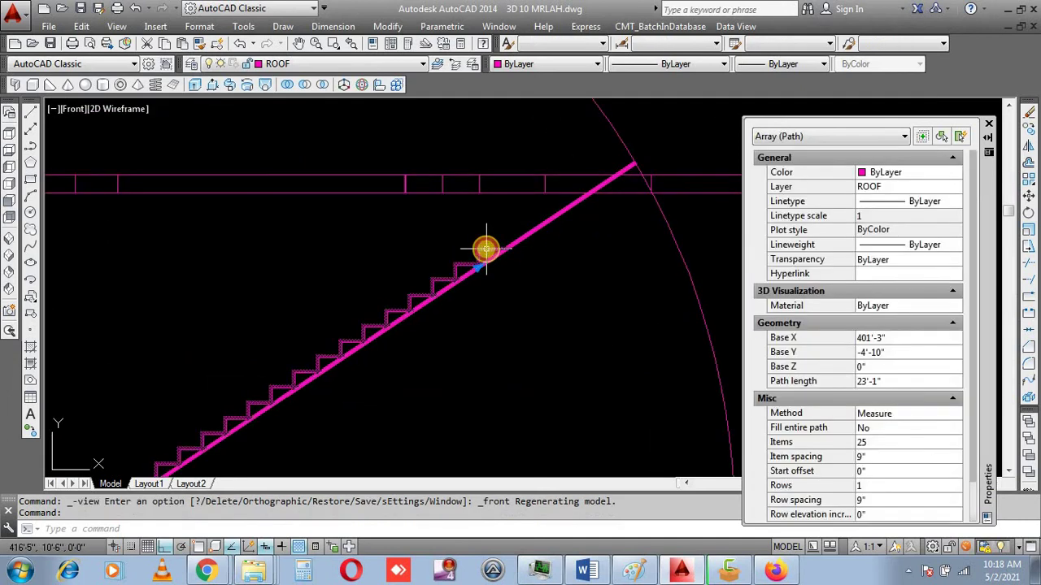
click(888, 445)
text(30)
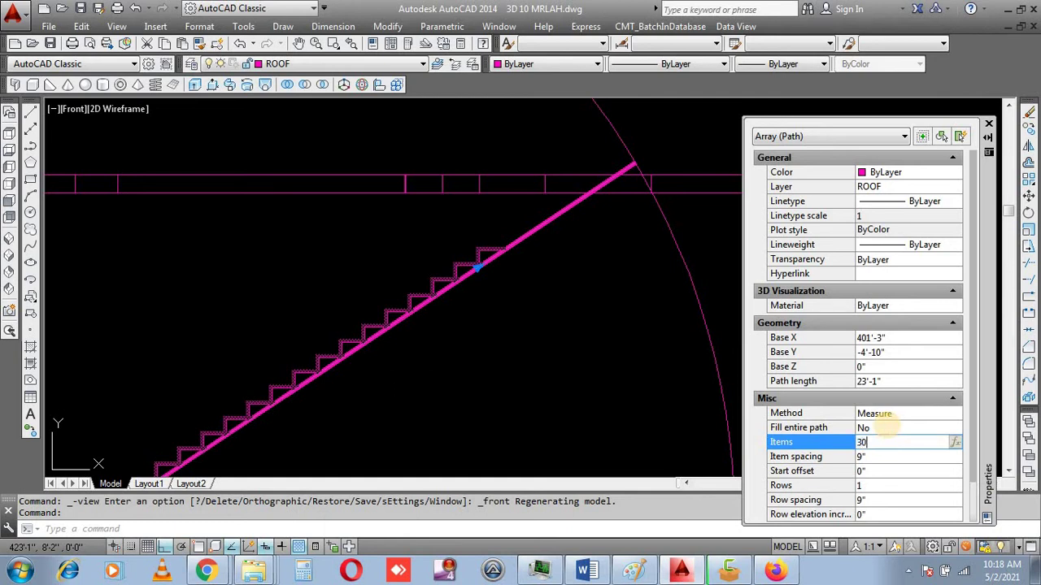
key(Return)
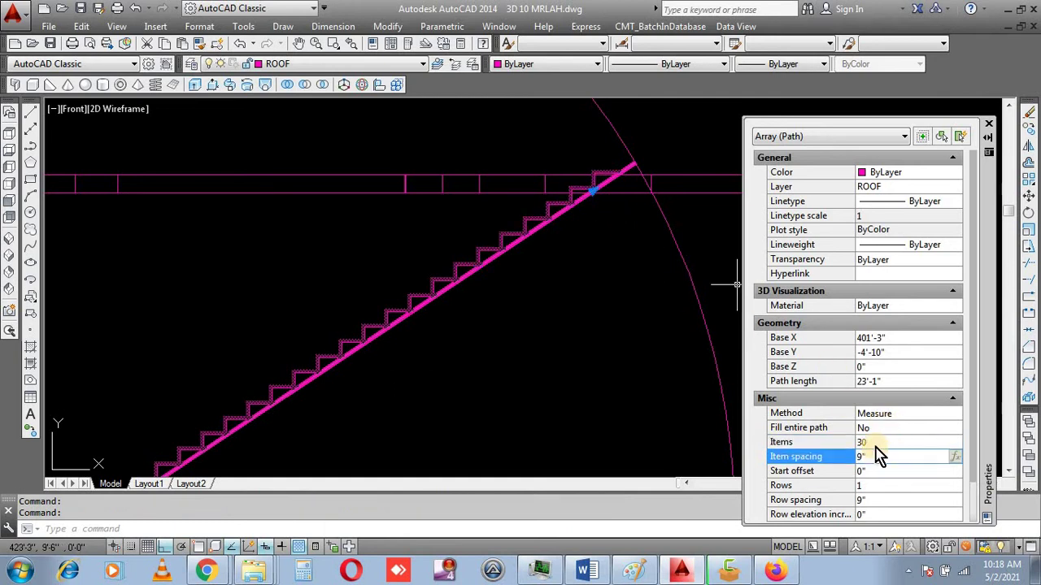
click(874, 443)
key(Return)
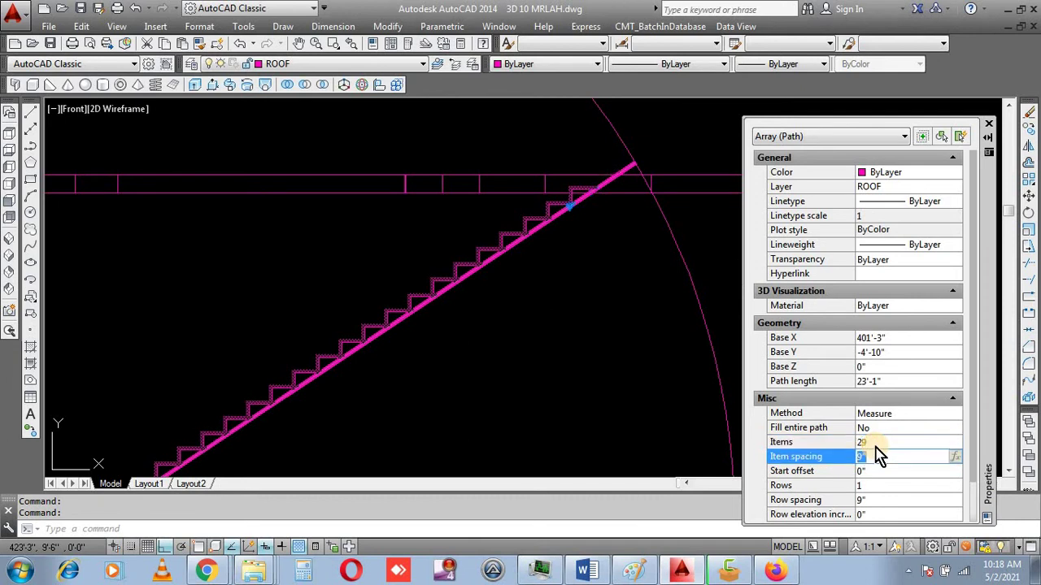
scroll(512, 285, down, 5)
scroll(422, 352, up, 3)
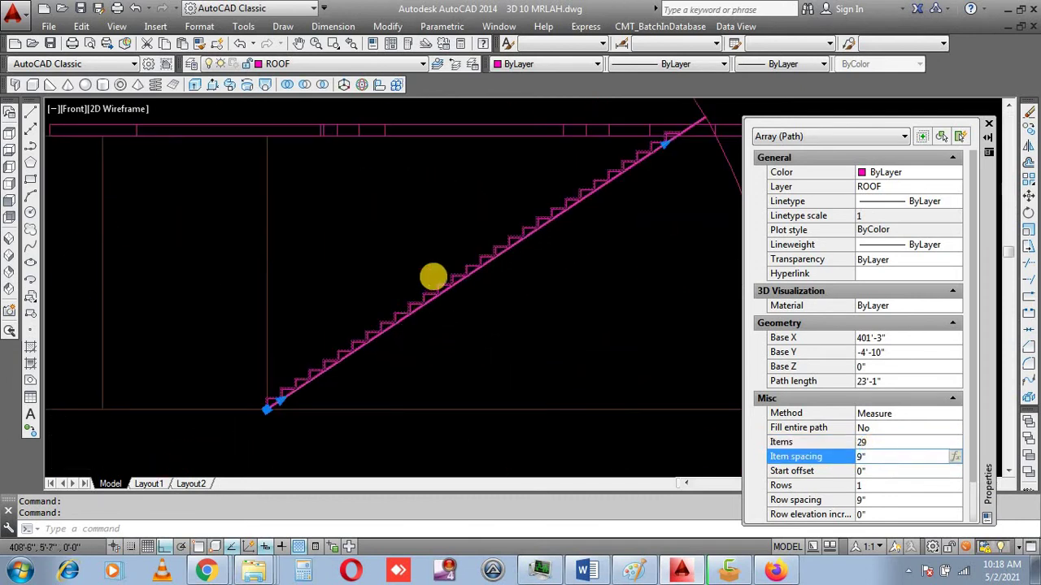
scroll(430, 276, up, 3)
click(443, 304)
- Move the stair array and its path to the left of the house
scroll(409, 338, down, 3)
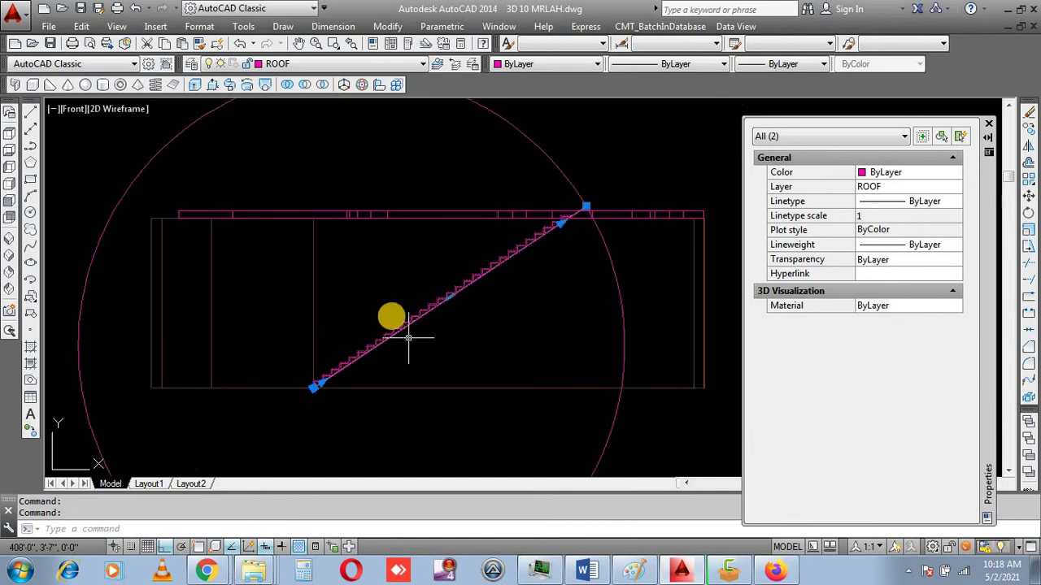
key(m)
key(Return)
click(522, 318)
scroll(523, 317, down, 4)
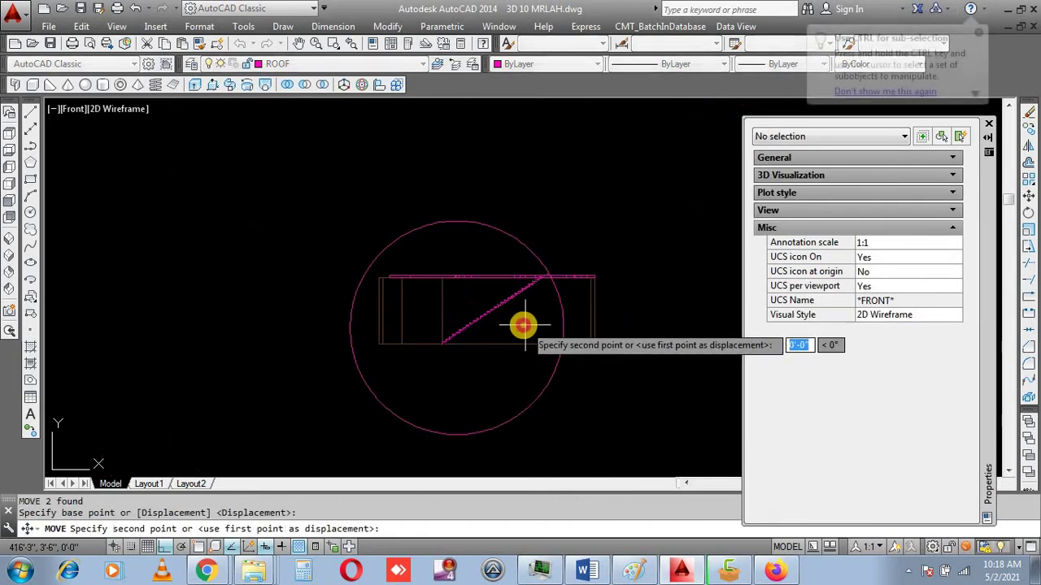
click(486, 228)
- Erase the large guide circle
click(480, 231)
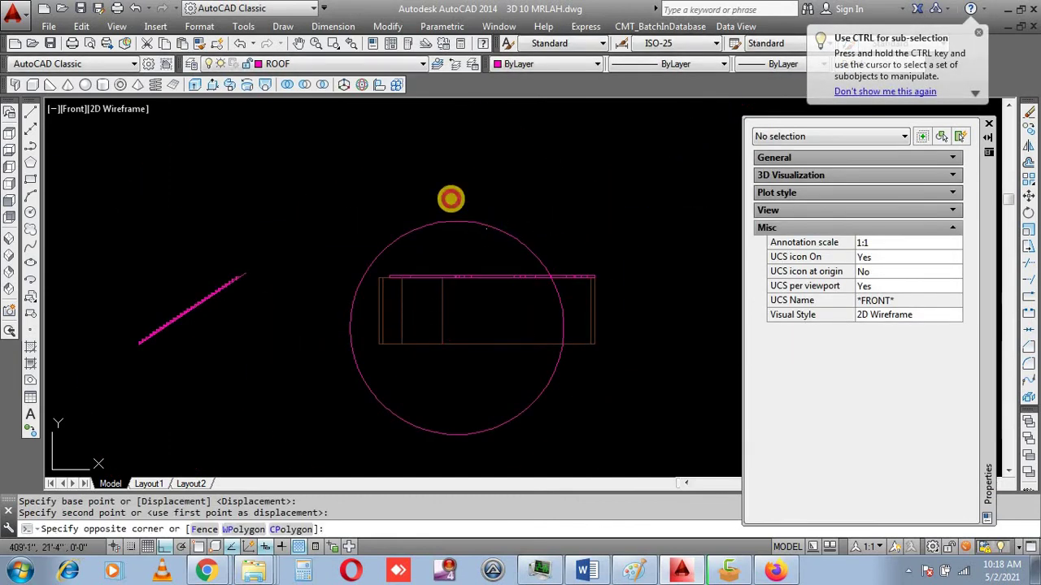
click(436, 192)
key(Return)
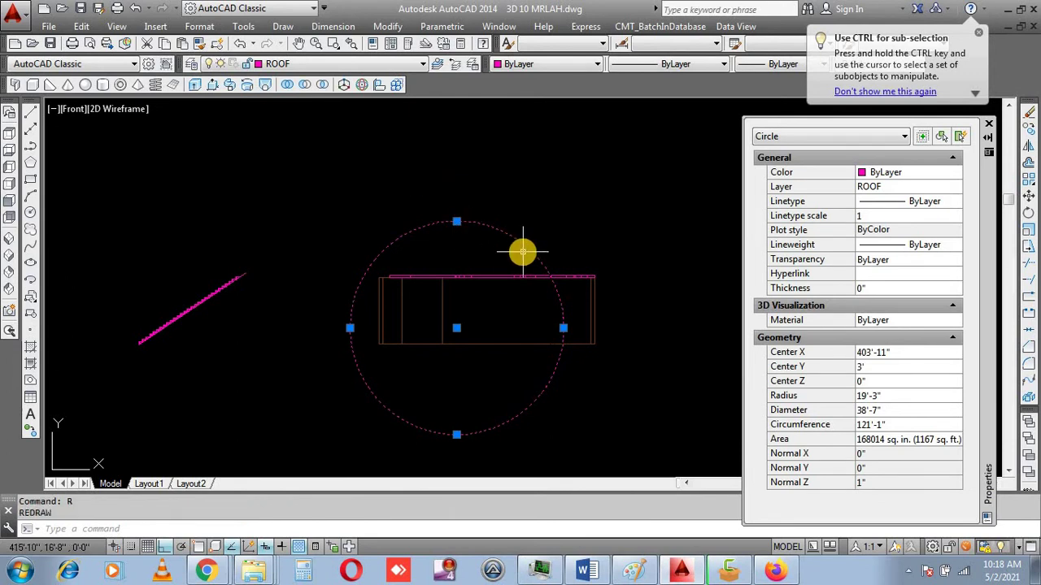
key(e)
key(Return)
scroll(446, 298, down, 4)
scroll(395, 274, up, 6)
scroll(404, 272, up, 4)
- Explode all 30 stair pieces into individual lines using a crossing window
click(405, 271)
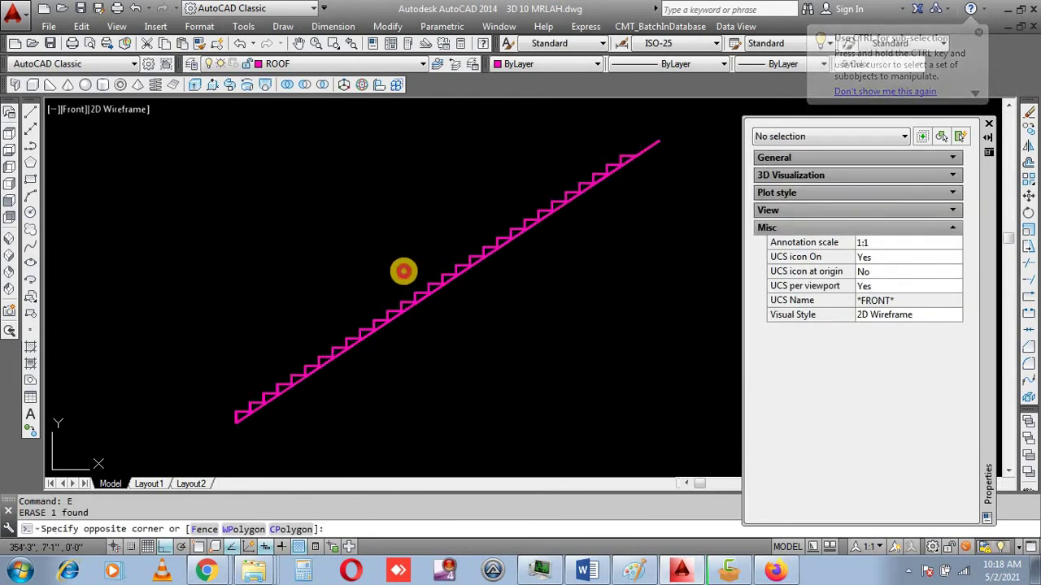
click(388, 333)
key(Return)
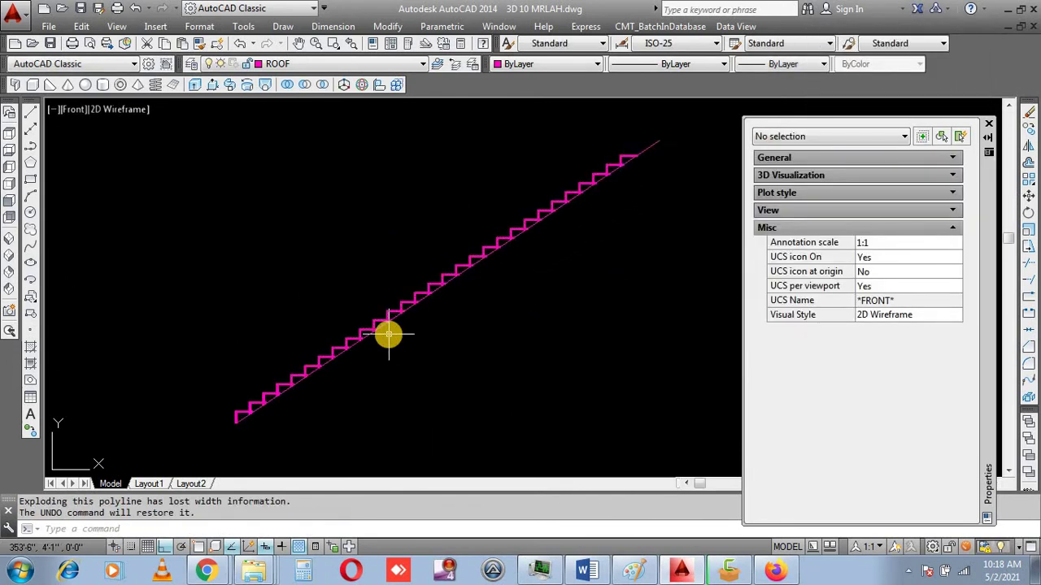
scroll(630, 155, up, 2)
scroll(625, 148, down, 2)
click(625, 149)
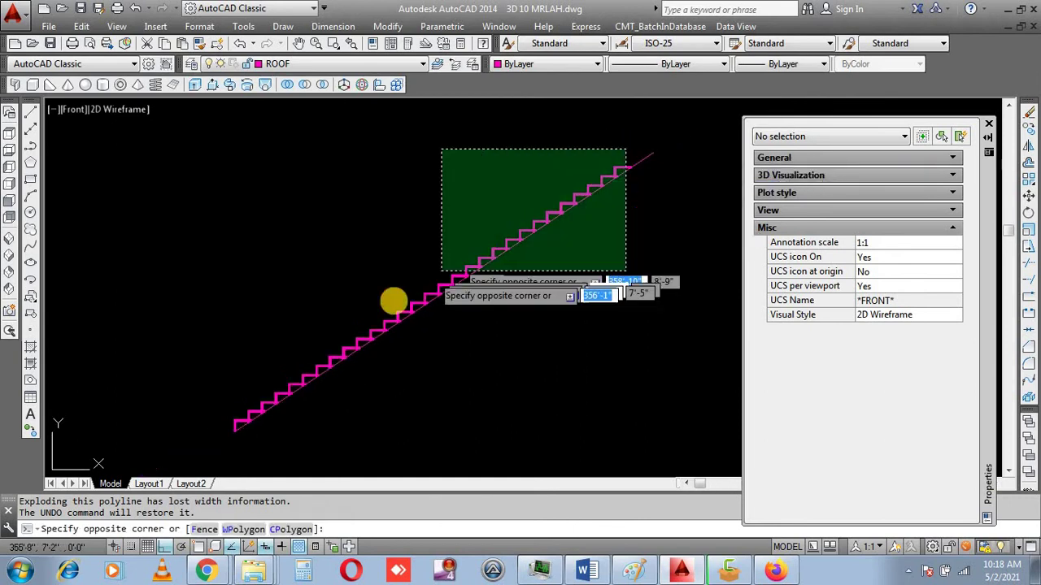
click(214, 451)
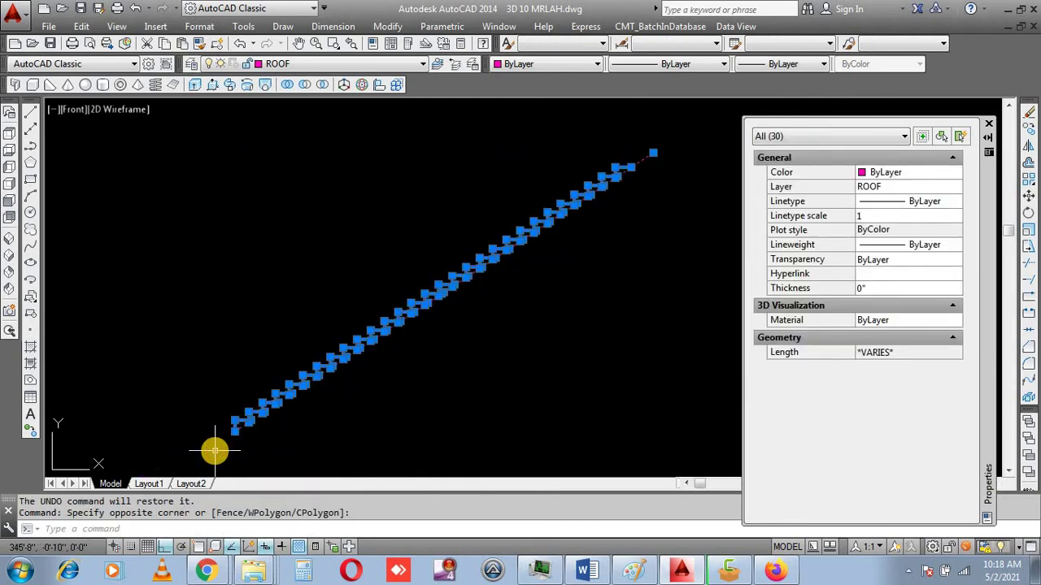
key(Return)
scroll(620, 155, up, 2)
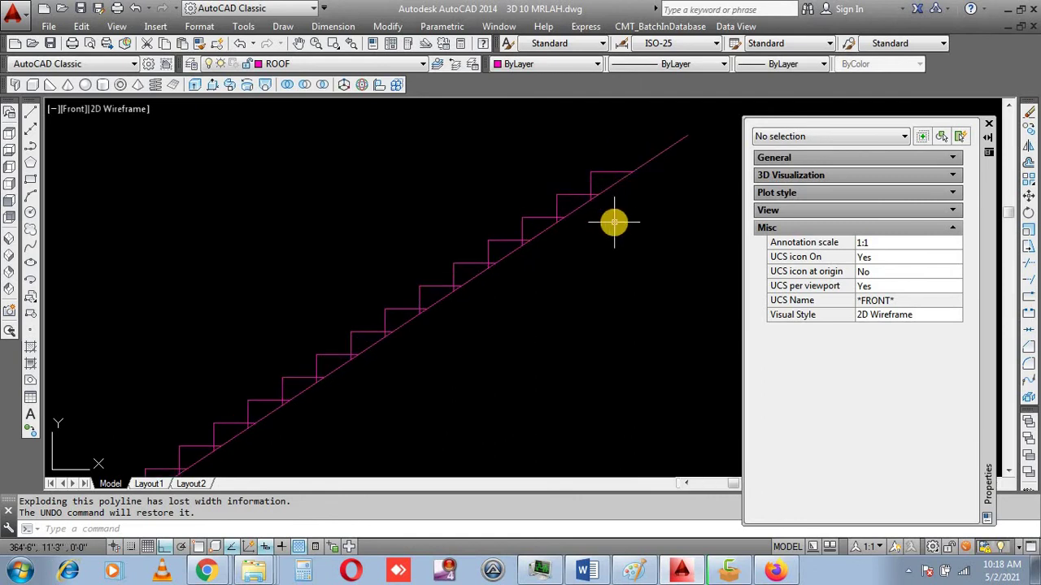
text(O)
- Offset the stair diagonal 6 units to a parallel line below it
key(Return)
text(6)
key(Return)
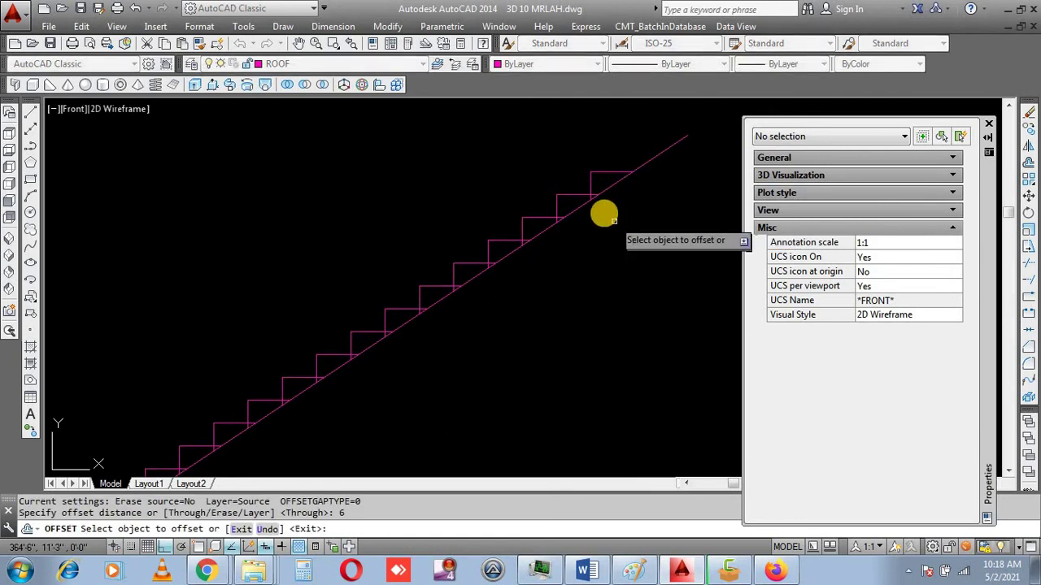
click(574, 210)
click(587, 238)
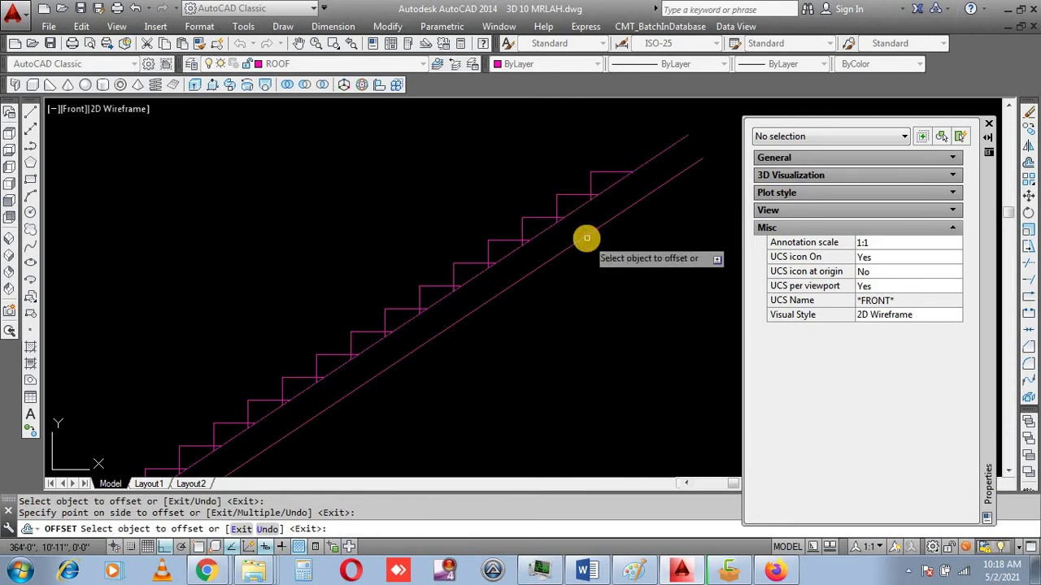
key(Return)
scroll(586, 225, down, 2)
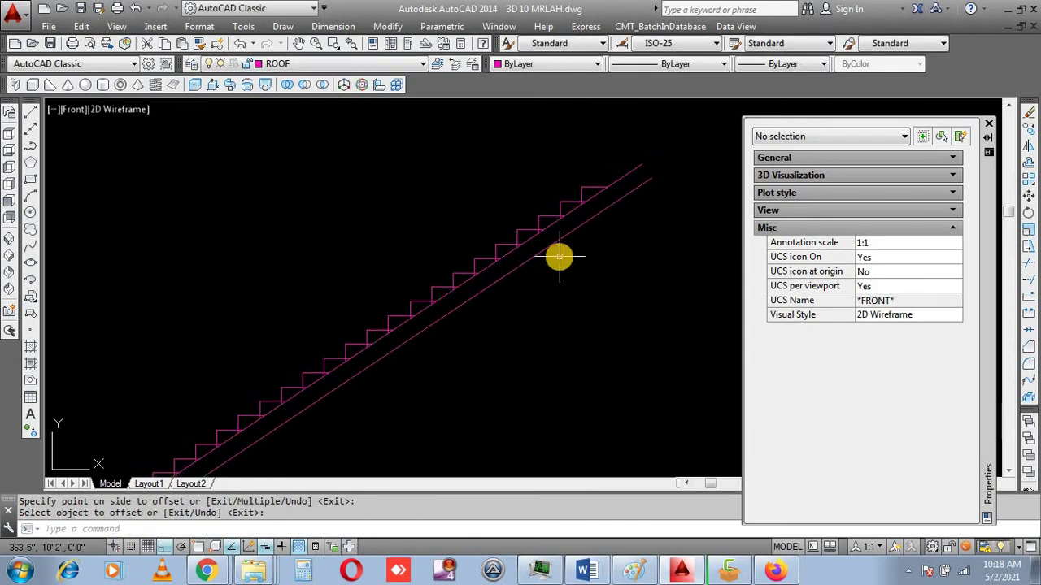
- Offset the stair diagonal again, this time by 4 units below
key(Return)
text(4)
key(Return)
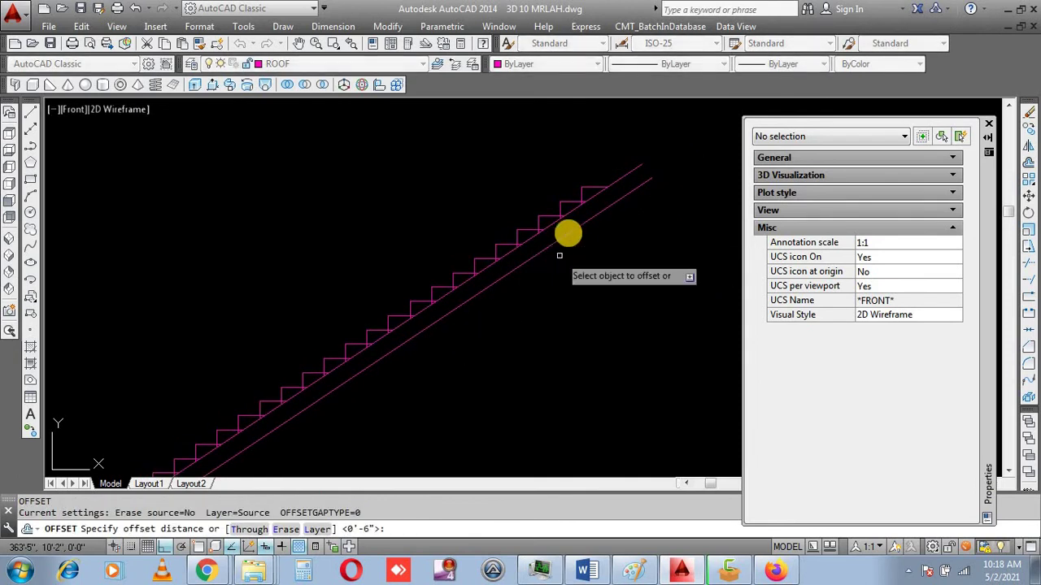
scroll(562, 189, up, 3)
click(562, 189)
click(572, 230)
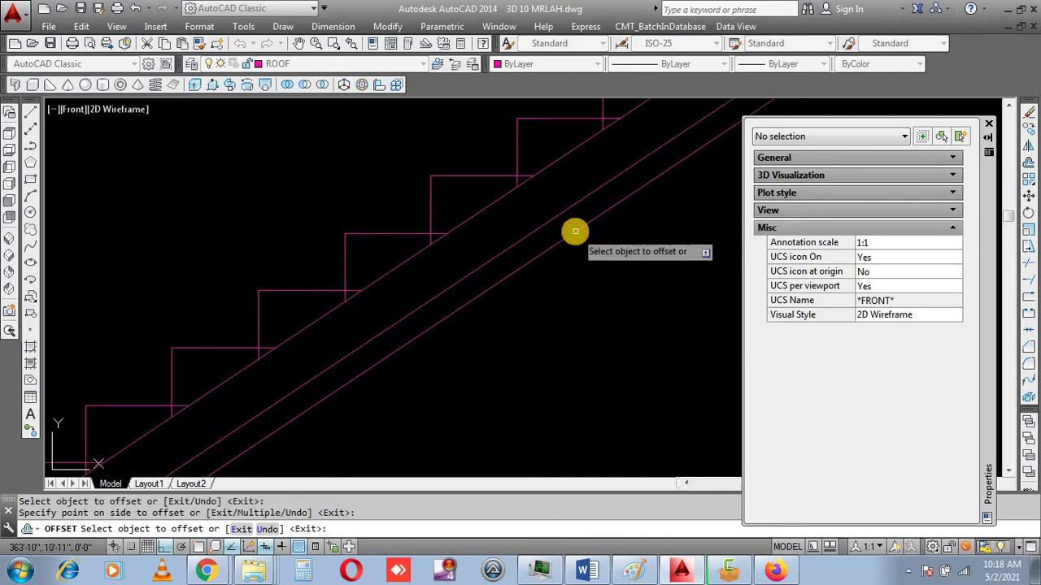
- Erase the extra offset line, keeping one underside line
scroll(567, 228, up, 3)
click(548, 260)
click(548, 268)
scroll(548, 268, down, 2)
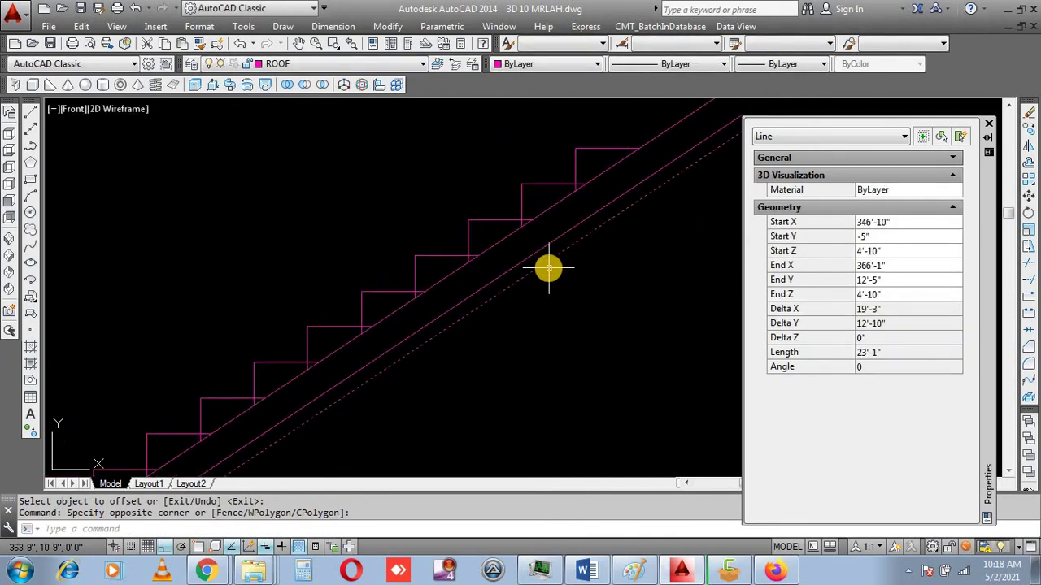
text(E)
key(Return)
scroll(548, 268, down, 5)
scroll(516, 277, down, 3)
scroll(458, 285, down, 5)
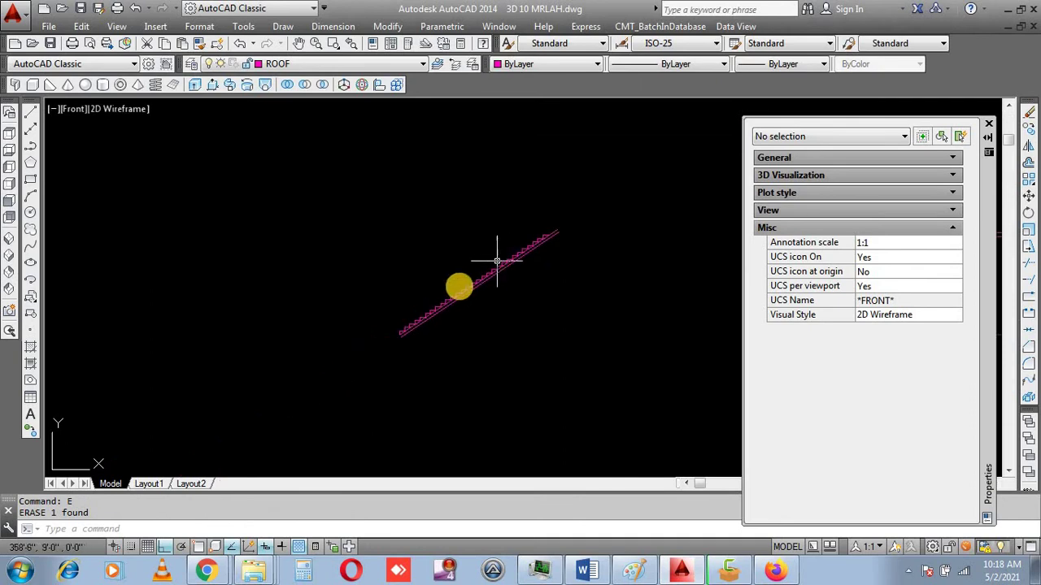
scroll(391, 359, up, 4)
scroll(402, 333, up, 2)
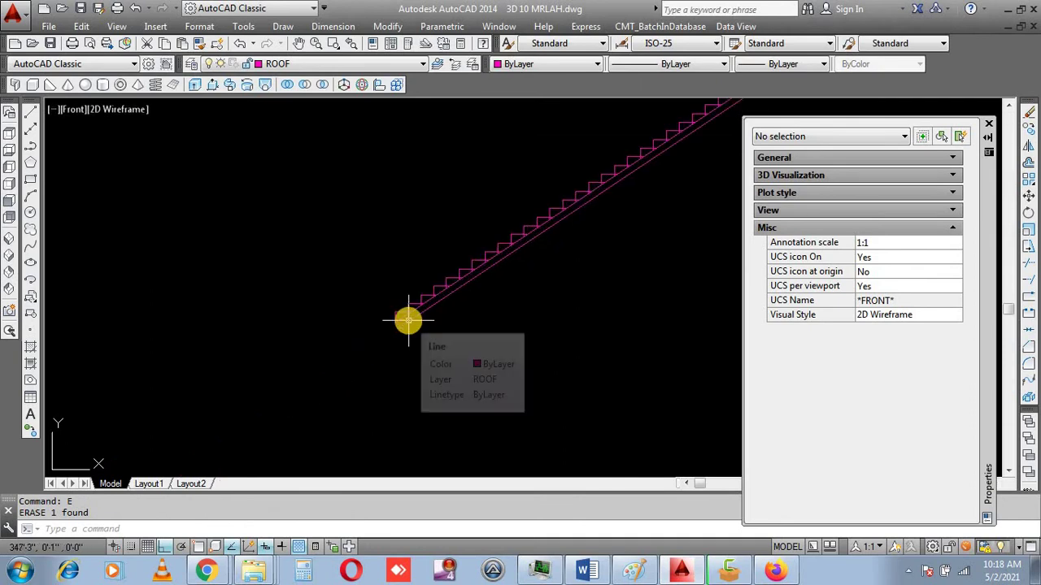
scroll(407, 320, up, 4)
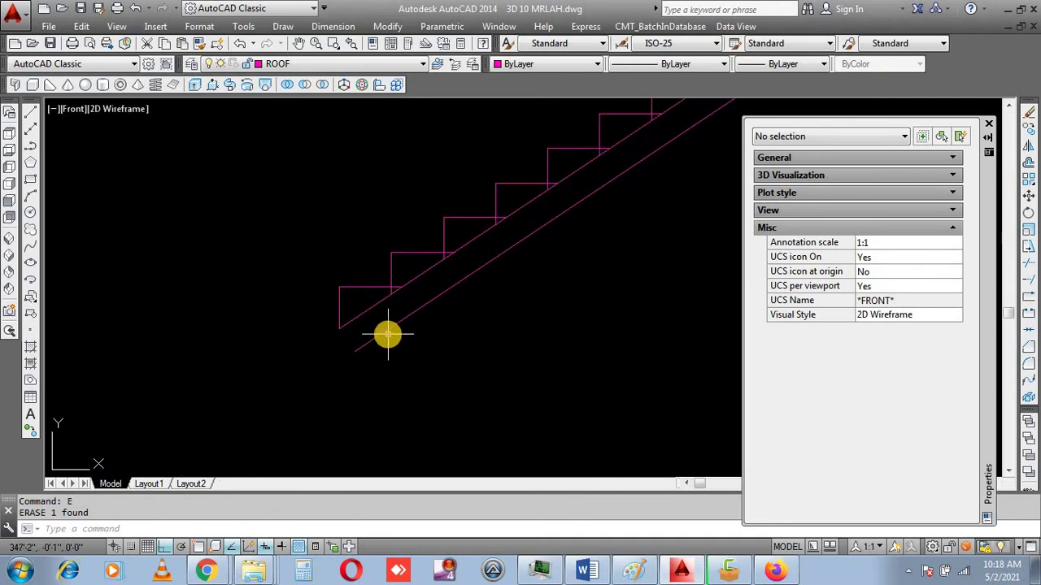
text(L)
key(Return)
text(END)
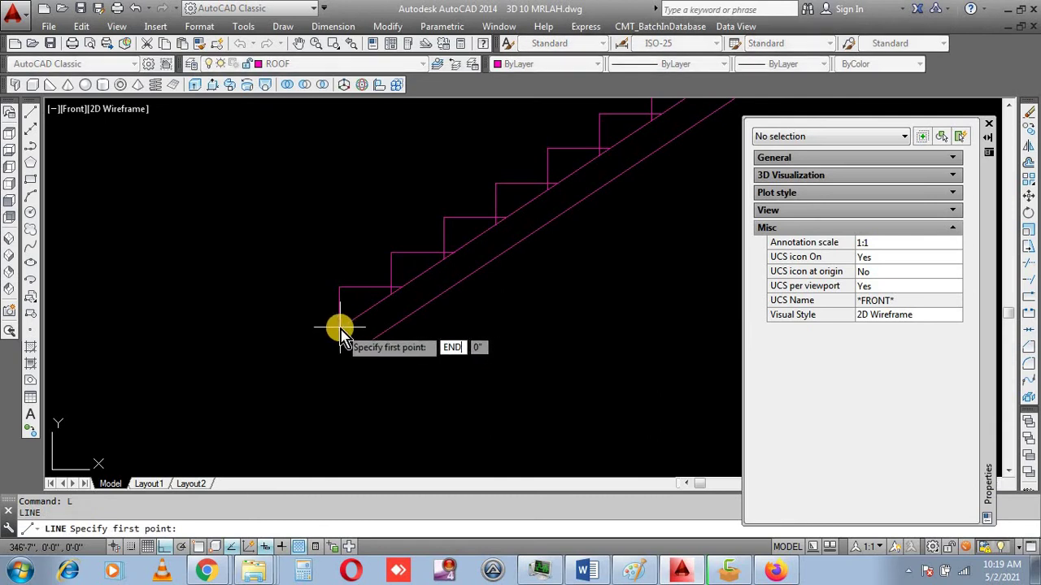
- Draw a horizontal line from the stair's bottom corner and trim at the stair base
click(340, 328)
click(438, 333)
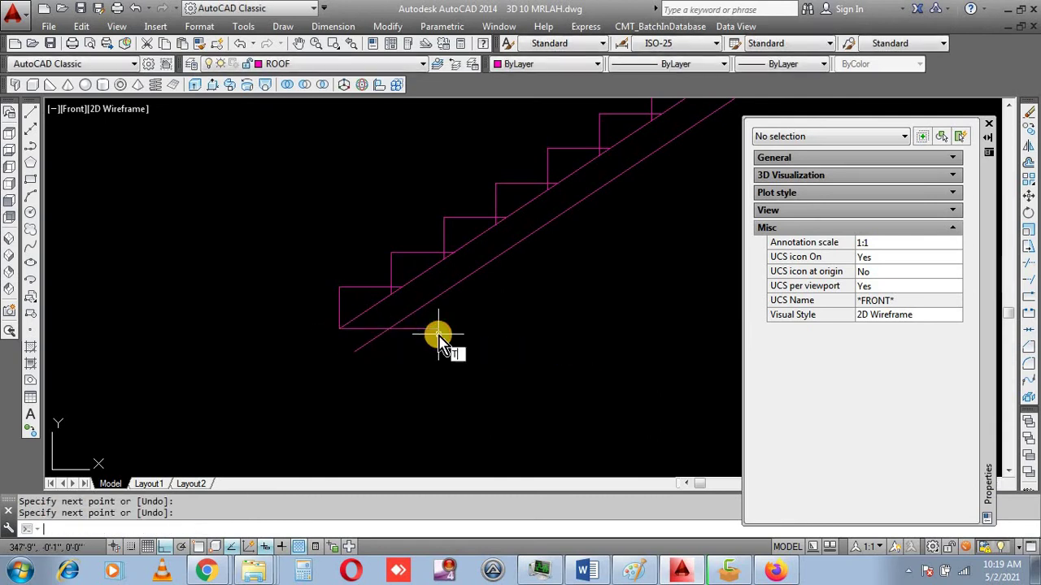
key(Return)
text(tr)
key(Return)
key(Return)
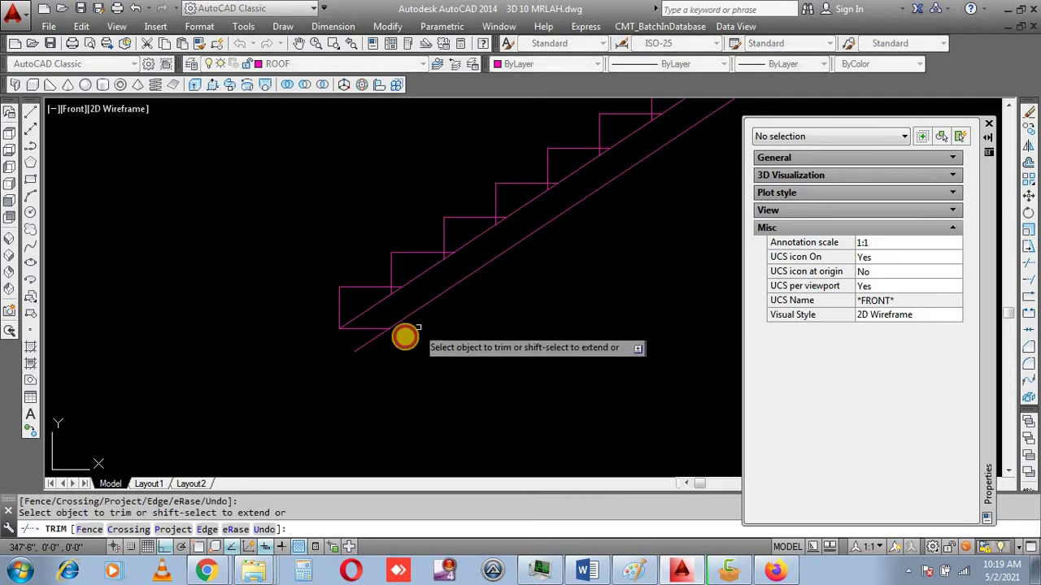
click(374, 344)
click(358, 338)
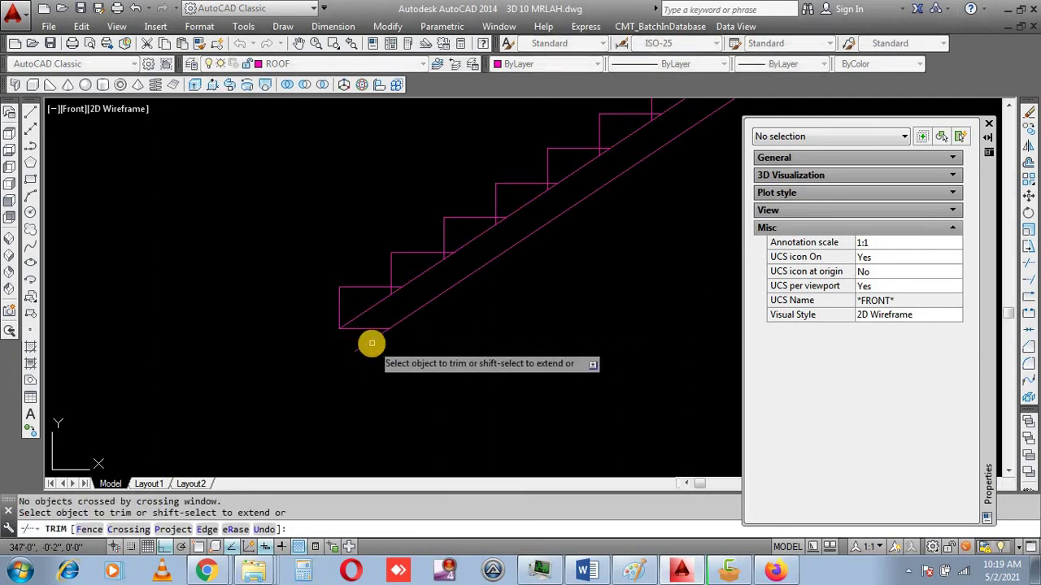
scroll(366, 358, down, 4)
scroll(477, 326, up, 4)
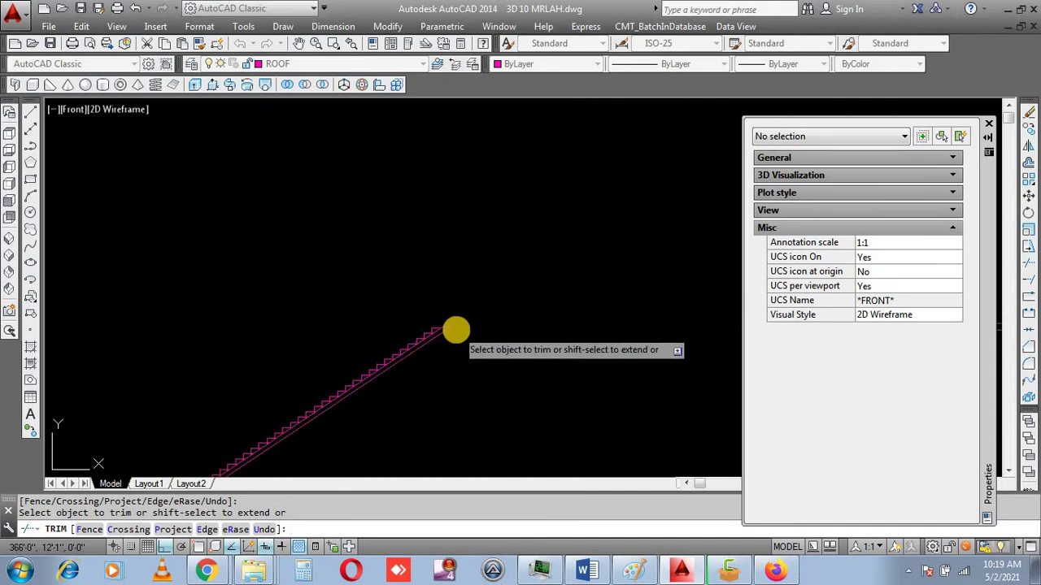
key(Return)
text(EX)
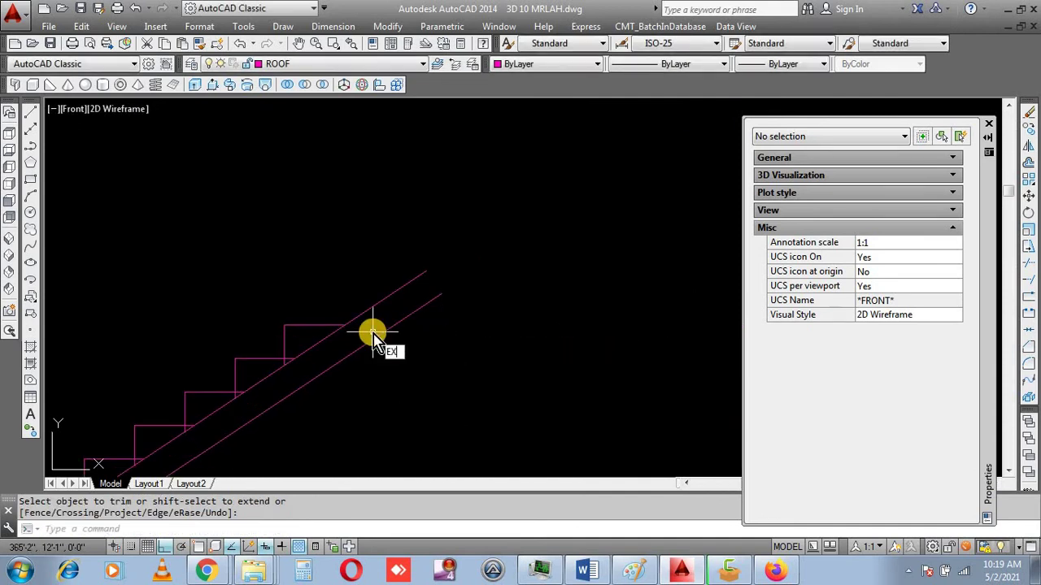
- Choose the horizontal line and stair edges as the extend boundaries
key(Return)
click(372, 340)
click(341, 334)
click(318, 324)
scroll(319, 329, up, 3)
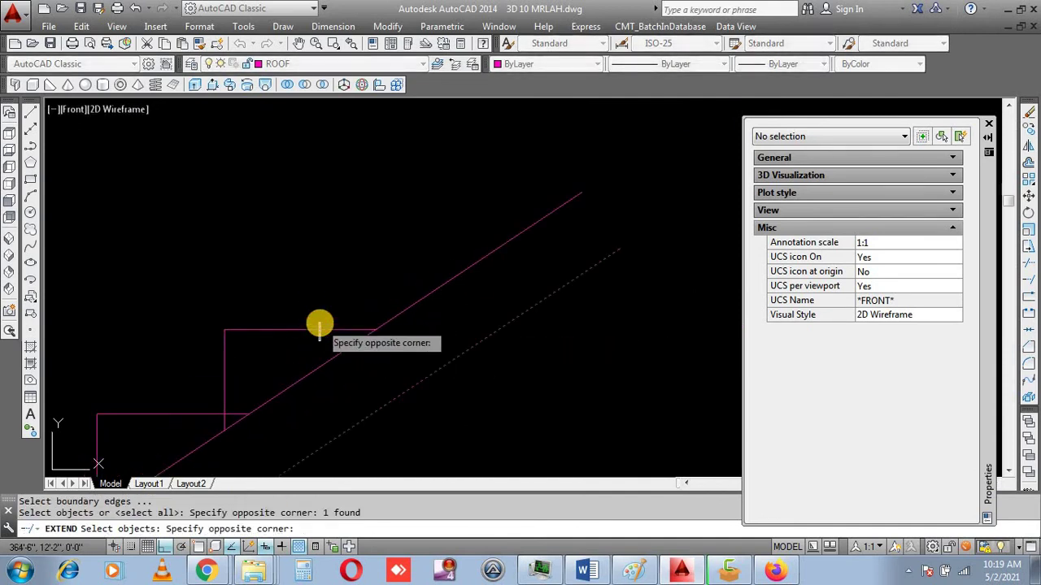
click(317, 327)
click(309, 325)
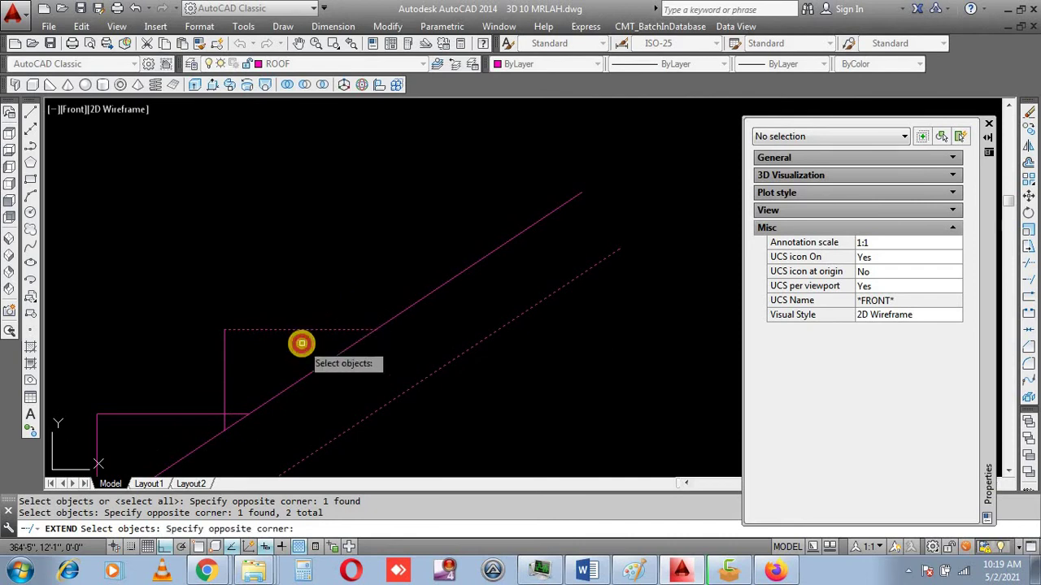
click(337, 341)
key(Return)
- Extend the horizontal step lines to the diagonal
click(345, 341)
click(387, 355)
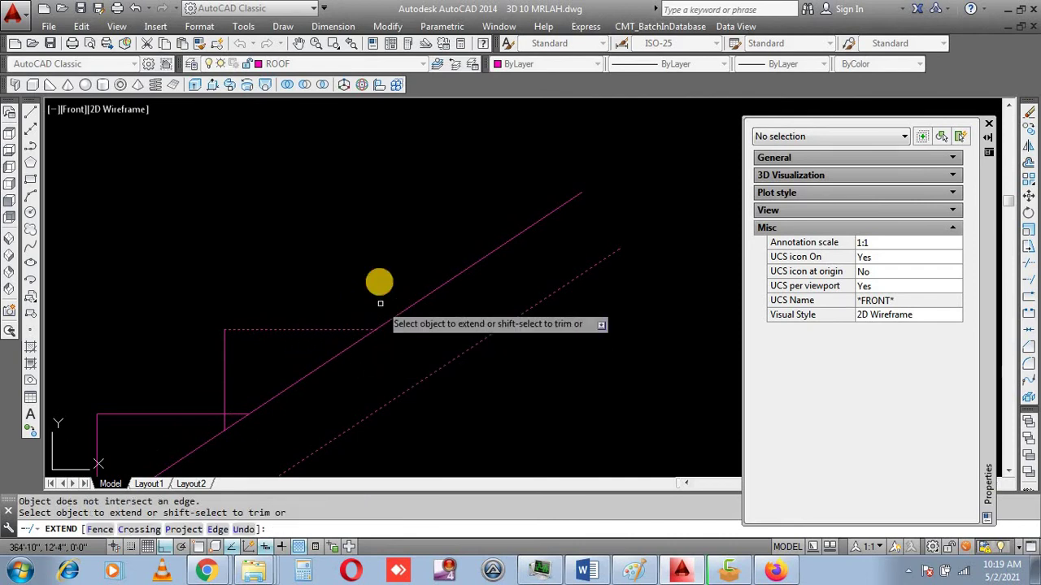
click(377, 296)
click(386, 298)
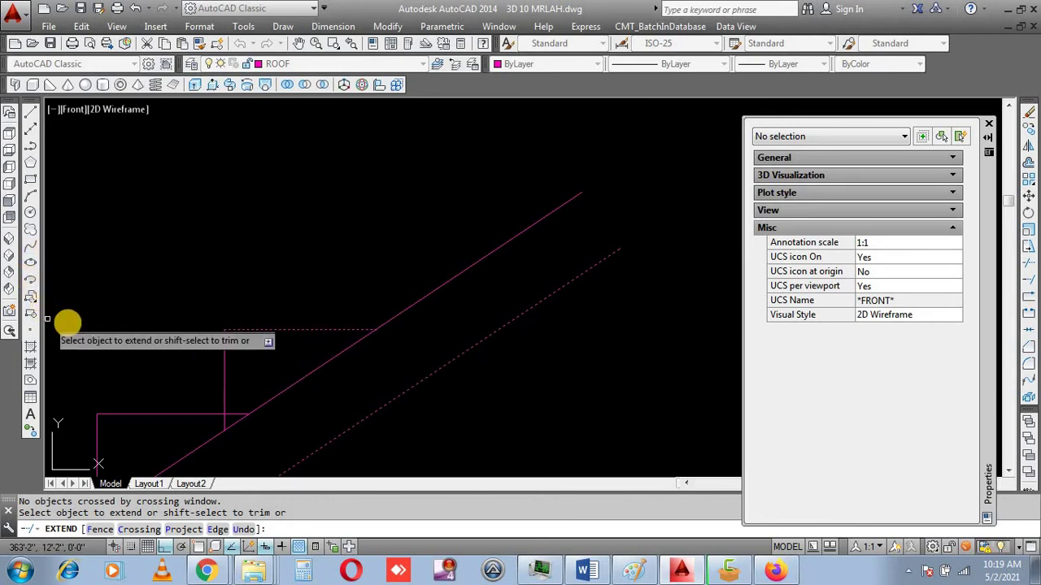
click(378, 309)
click(310, 316)
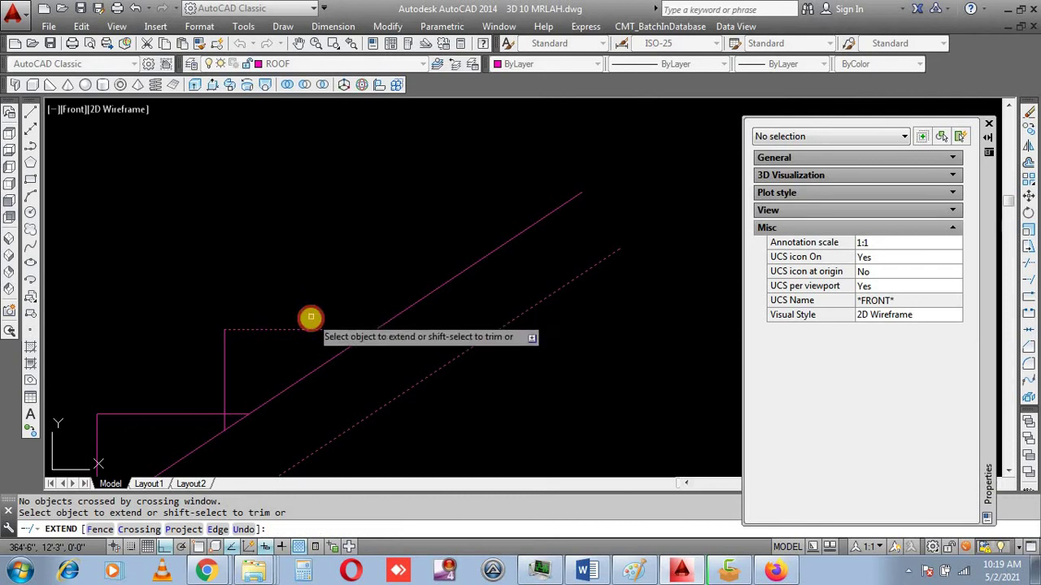
key(Return)
text(T)
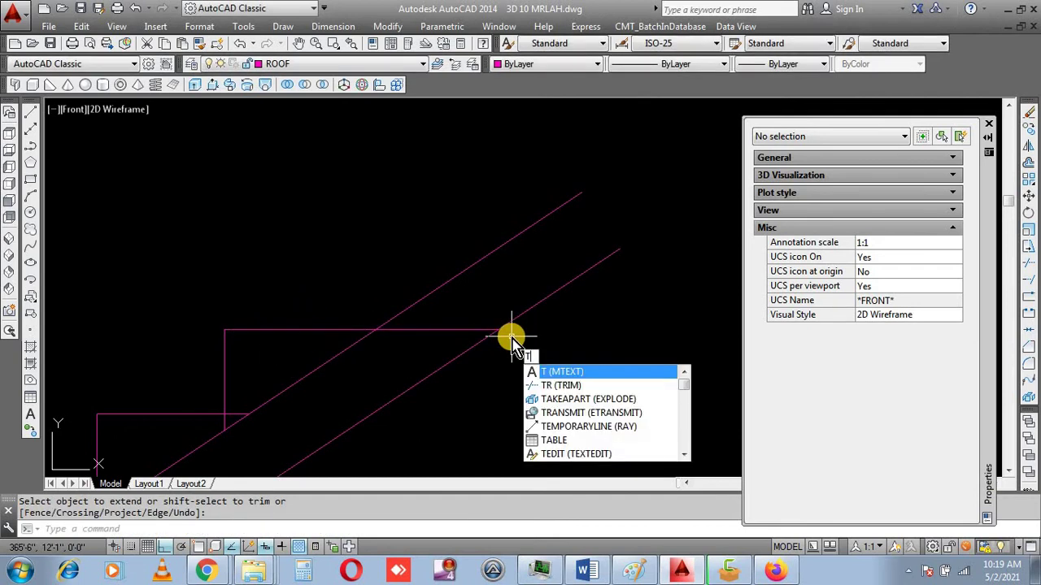
- Trim the lower diagonal back past the horizontal line, discarding an empty text box
key(Return)
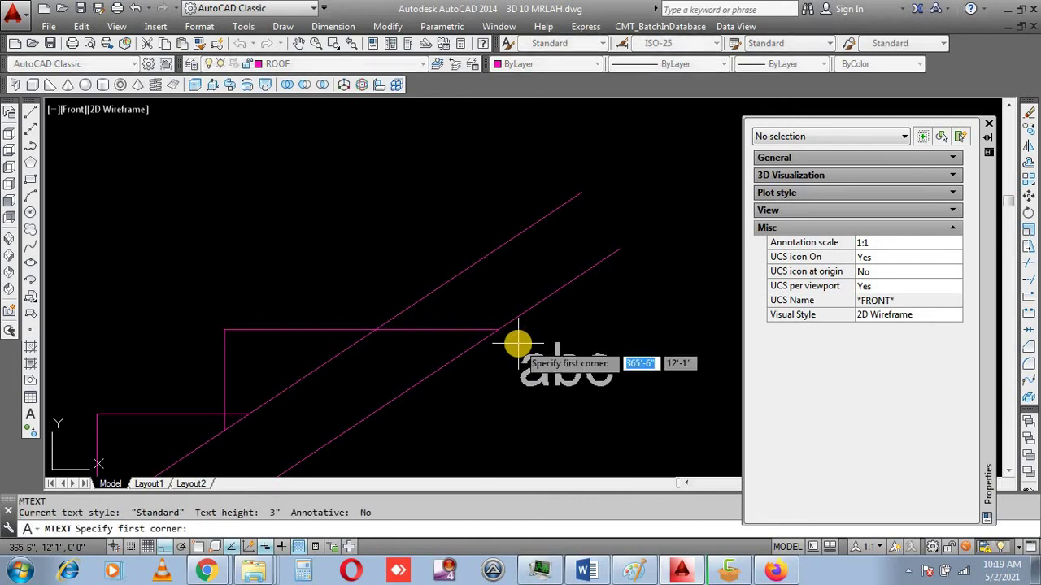
click(517, 345)
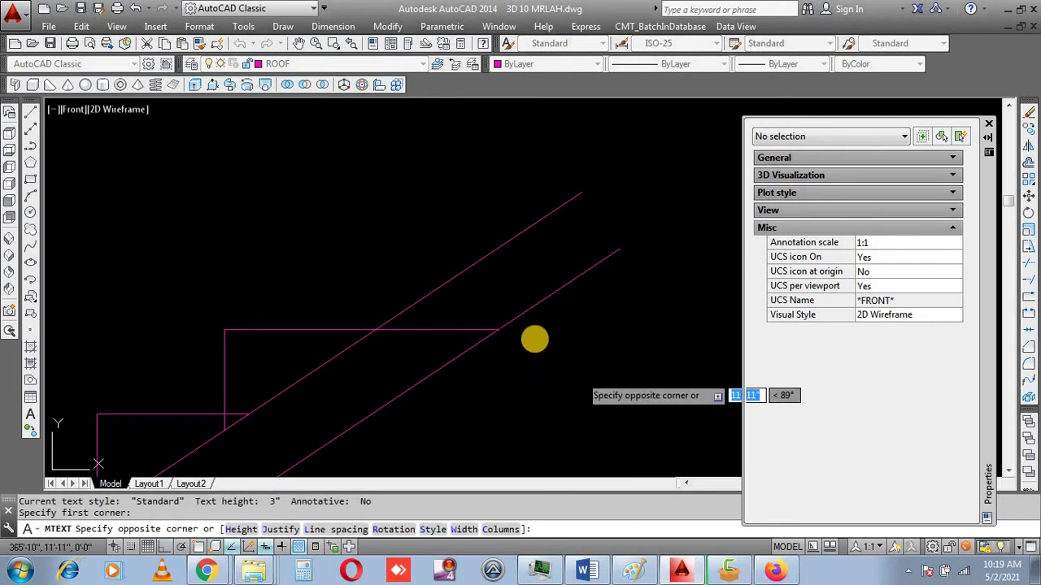
click(521, 344)
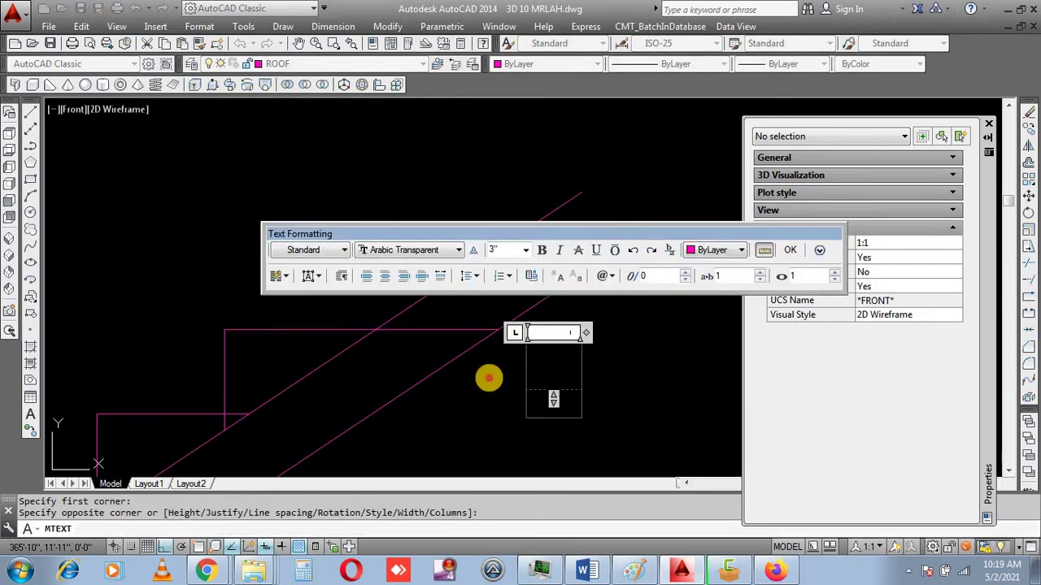
click(489, 377)
key(Return)
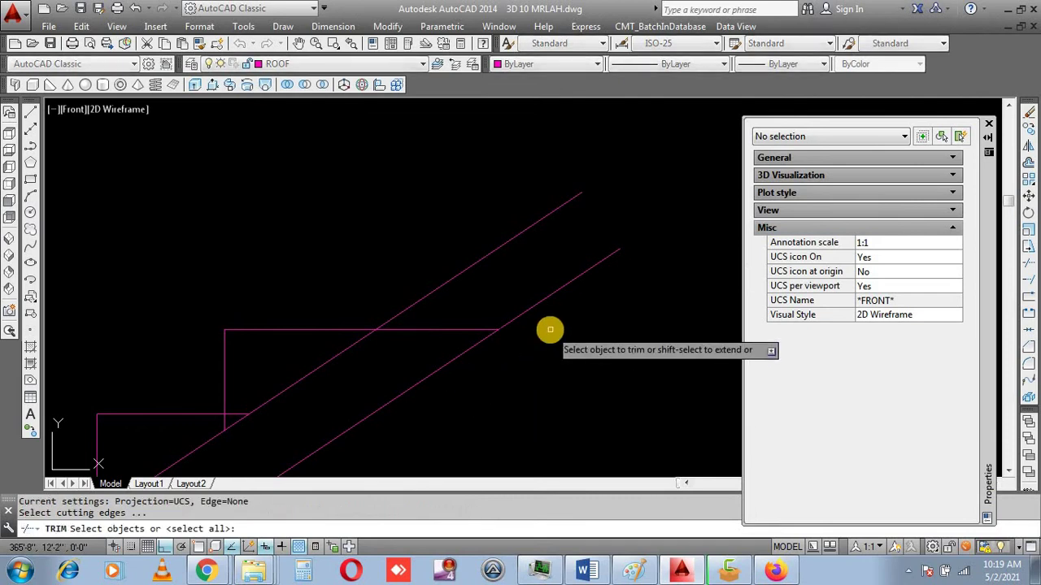
key(Return)
click(546, 317)
click(508, 298)
key(Return)
- Erase the leftover upper diagonal line and pan to show the whole stair
click(489, 293)
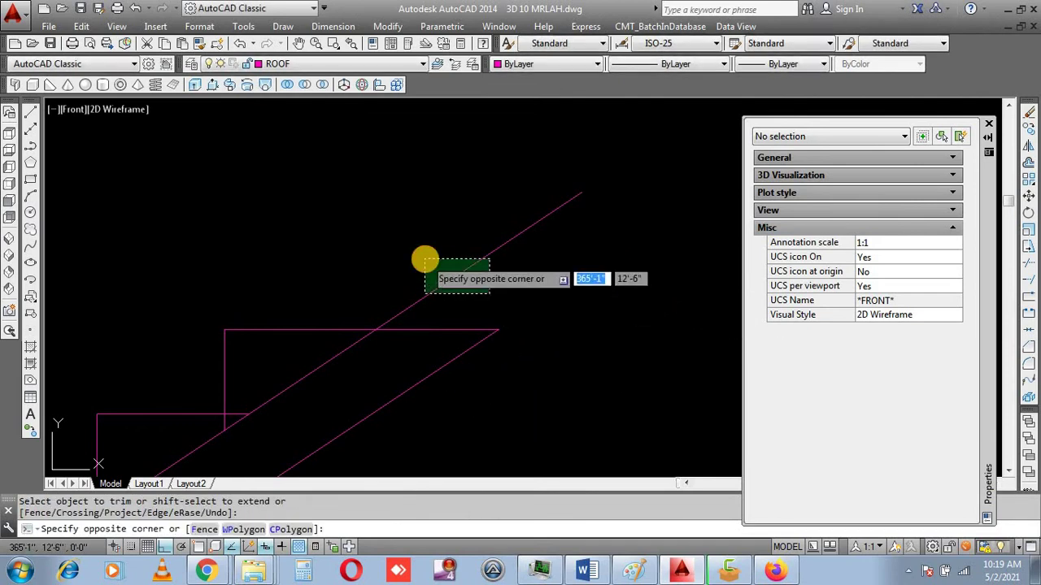
click(425, 263)
text(e)
key(Return)
middle_drag(533, 174, 555, 159)
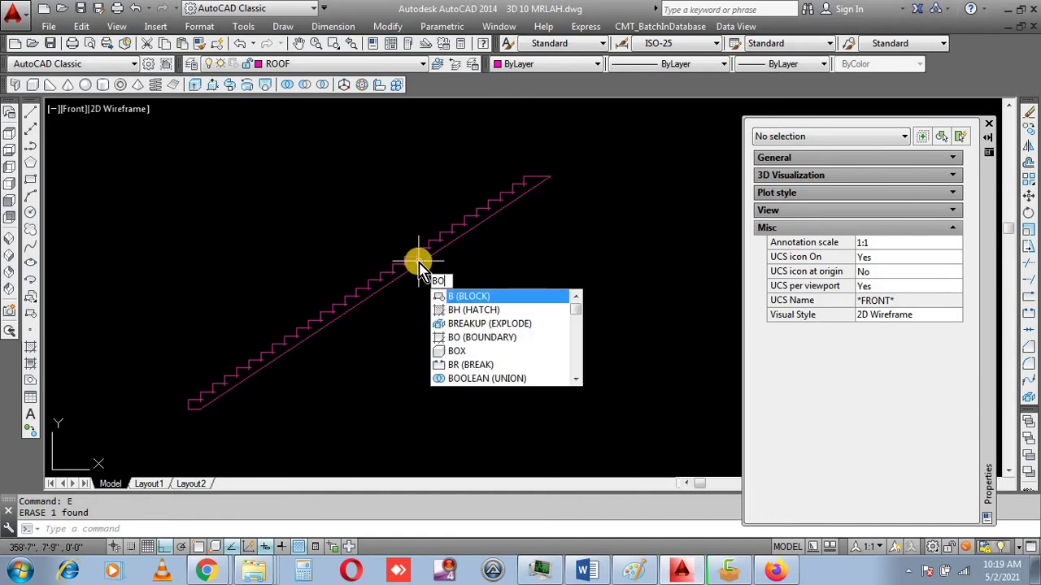
- Create a closed boundary polyline by picking a point inside the stepped stair outline
key(Return)
click(382, 249)
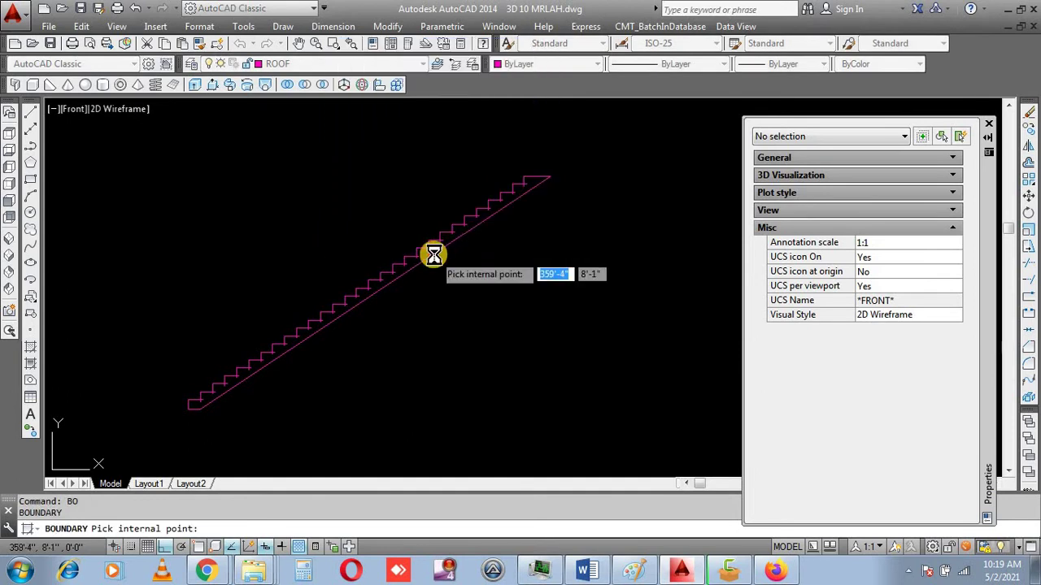
click(433, 256)
click(618, 296)
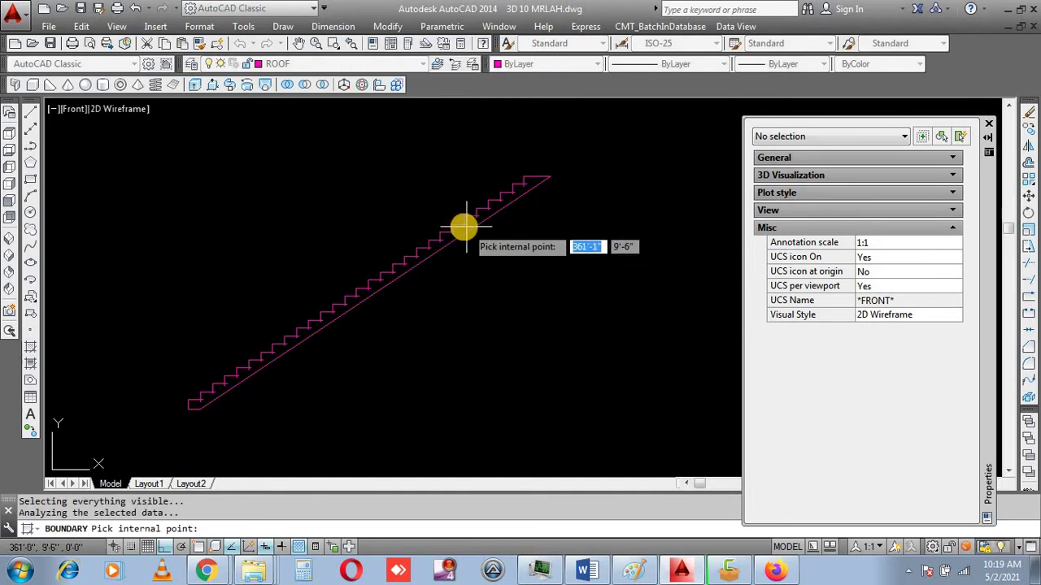
click(466, 229)
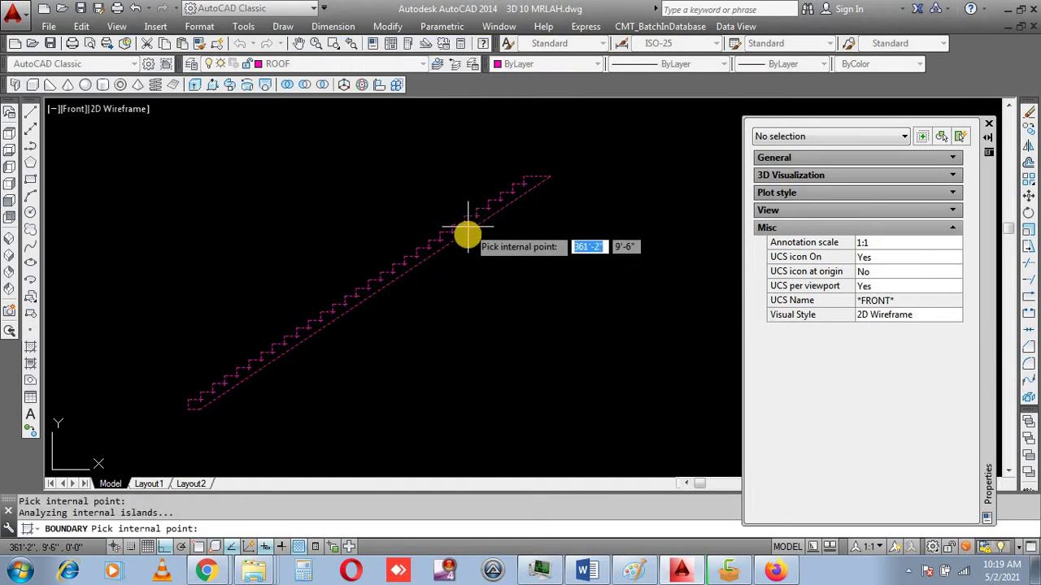
key(Return)
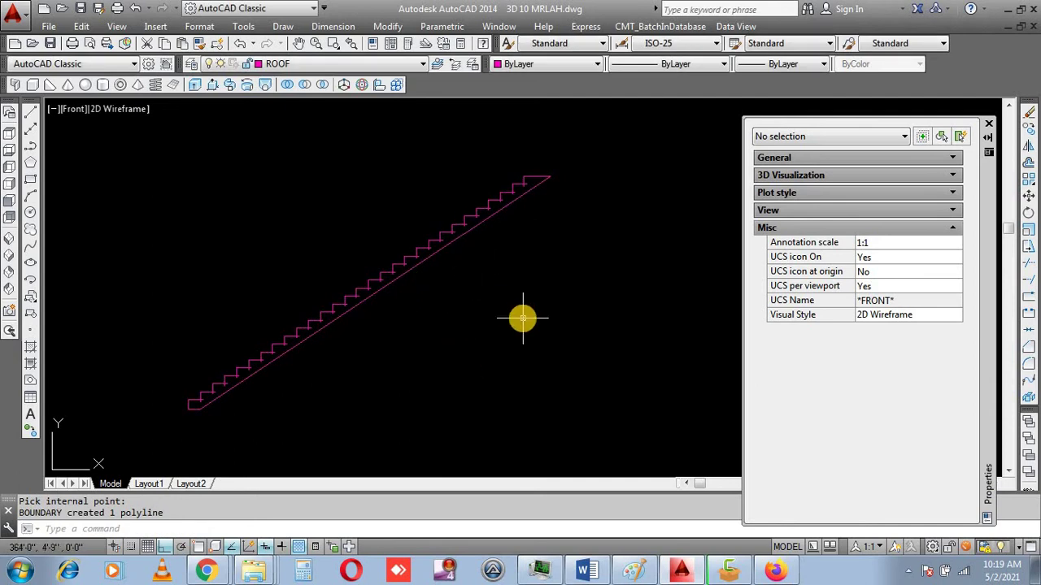
text(LA)
- Create a current layer named STAIR with colour 74 in the Layer manager
key(Return)
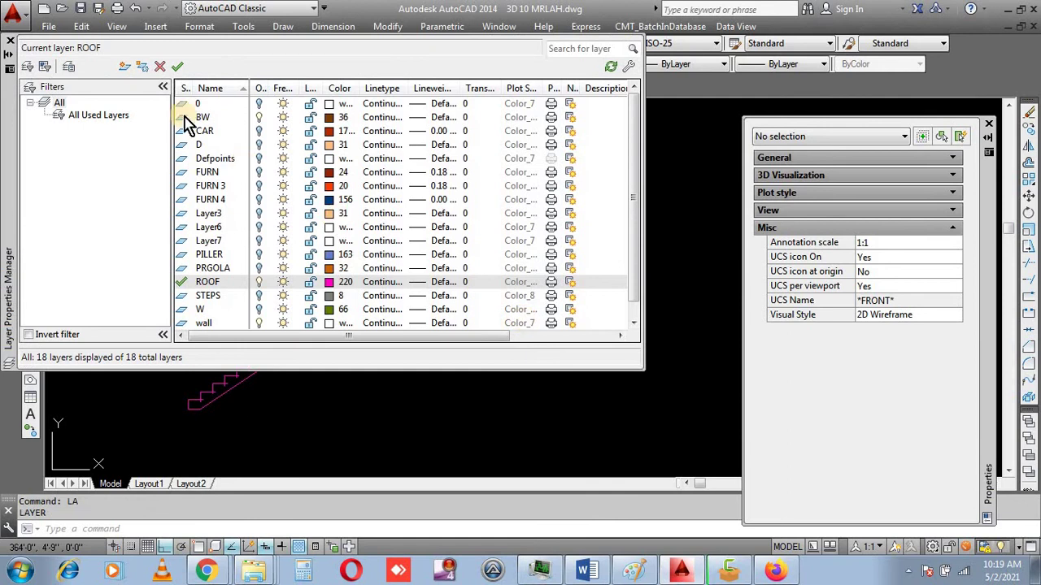
click(126, 68)
text(STAIR)
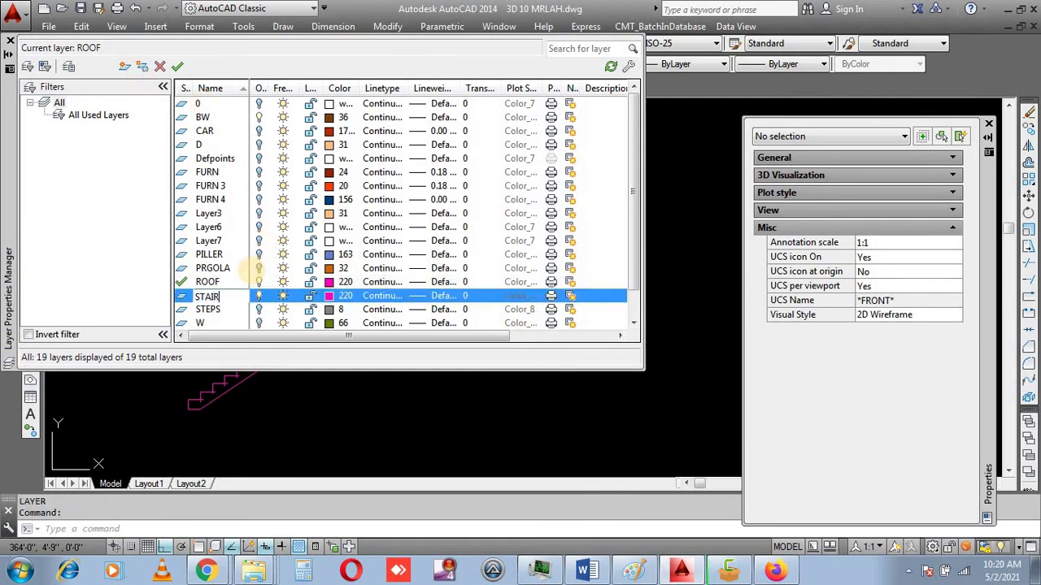
click(346, 296)
double_click(456, 215)
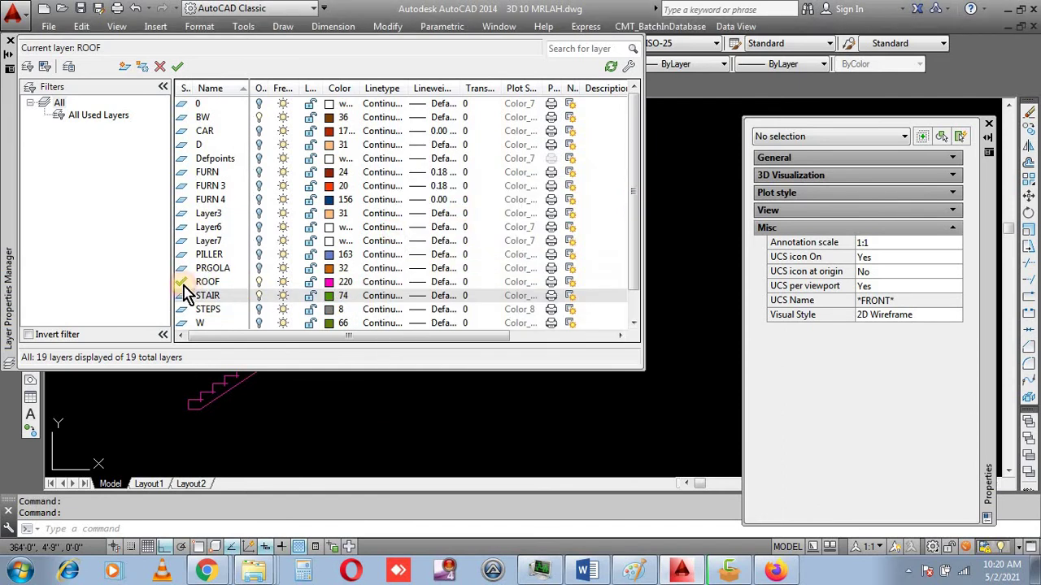
double_click(195, 296)
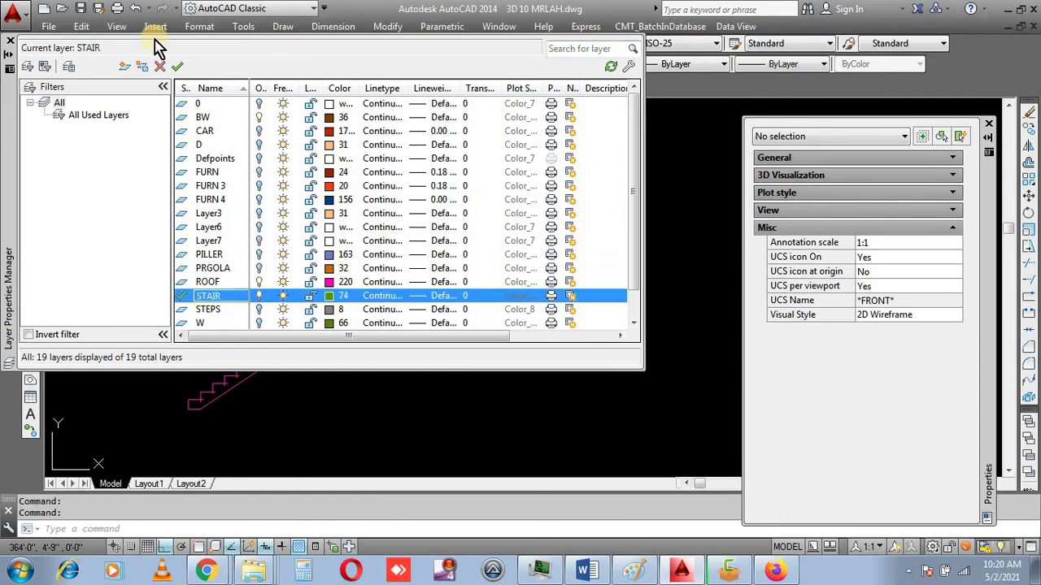
click(10, 41)
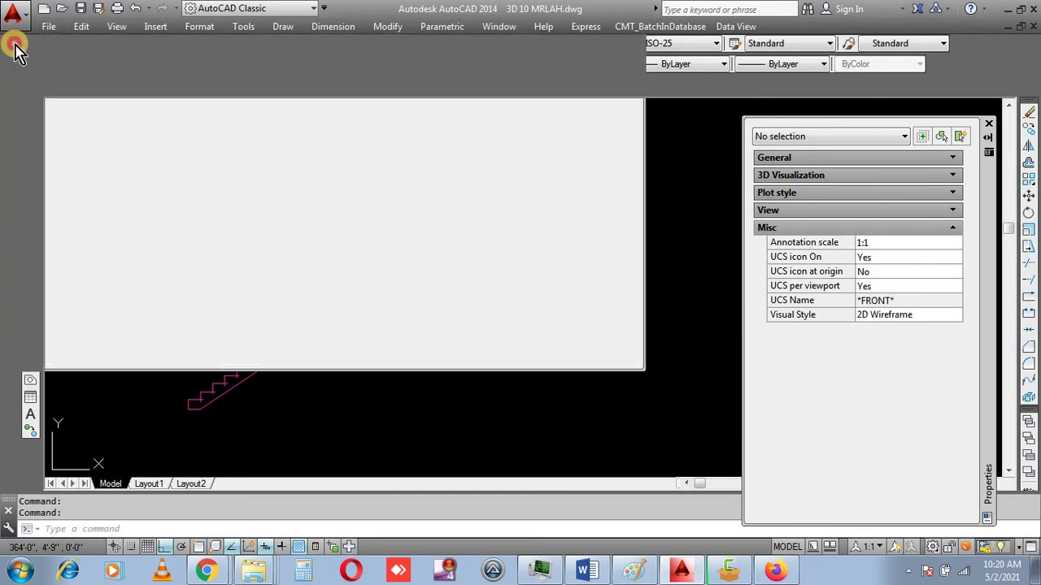
- Put the stair boundary polyline on the STAIR layer
click(536, 177)
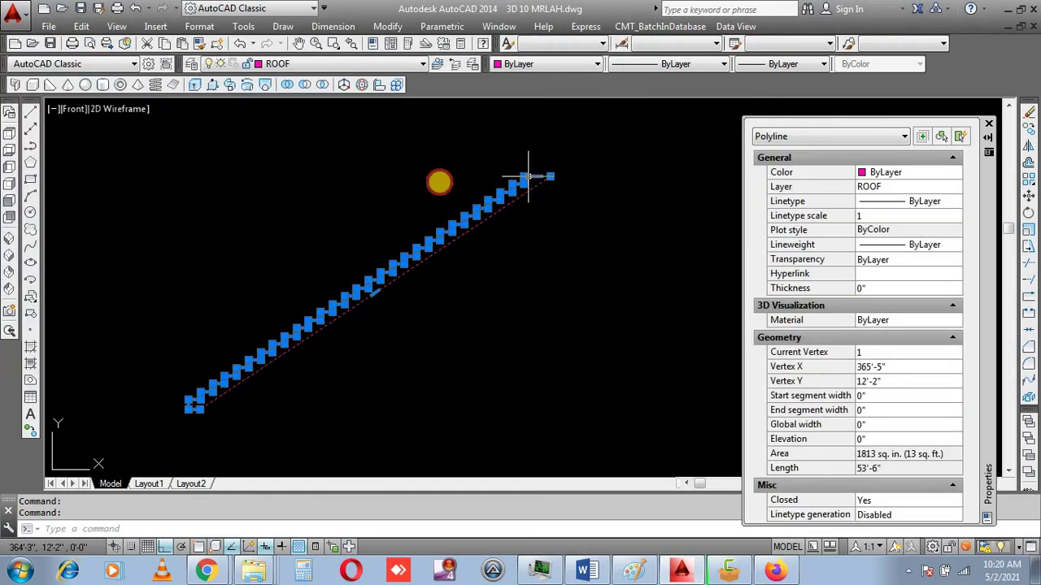
click(264, 64)
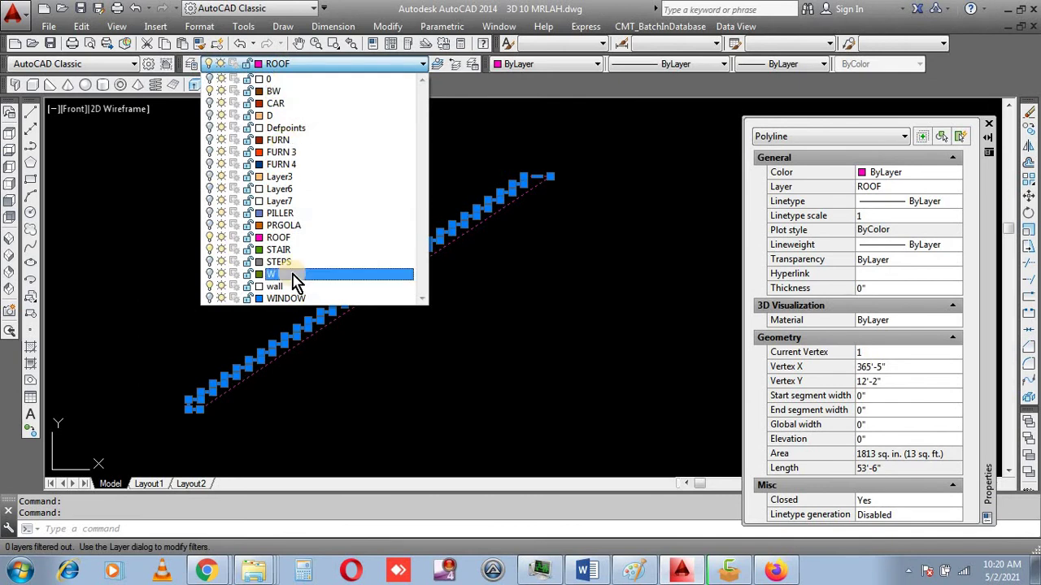
click(286, 250)
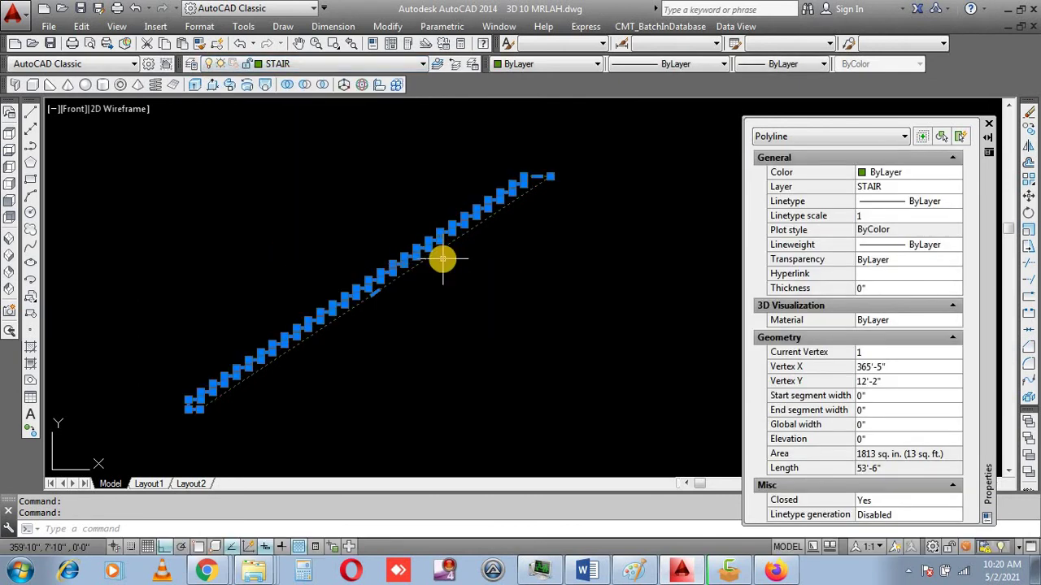
text(M)
key(Return)
- Move the stair polyline clear and erase the leftover original magenta stair lines
click(511, 293)
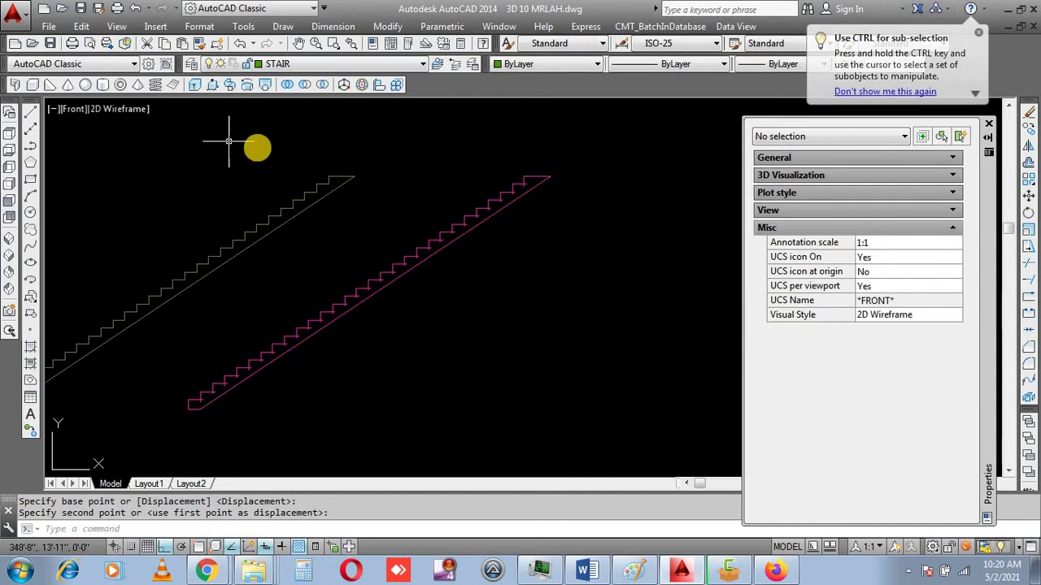
scroll(390, 200, down, 2)
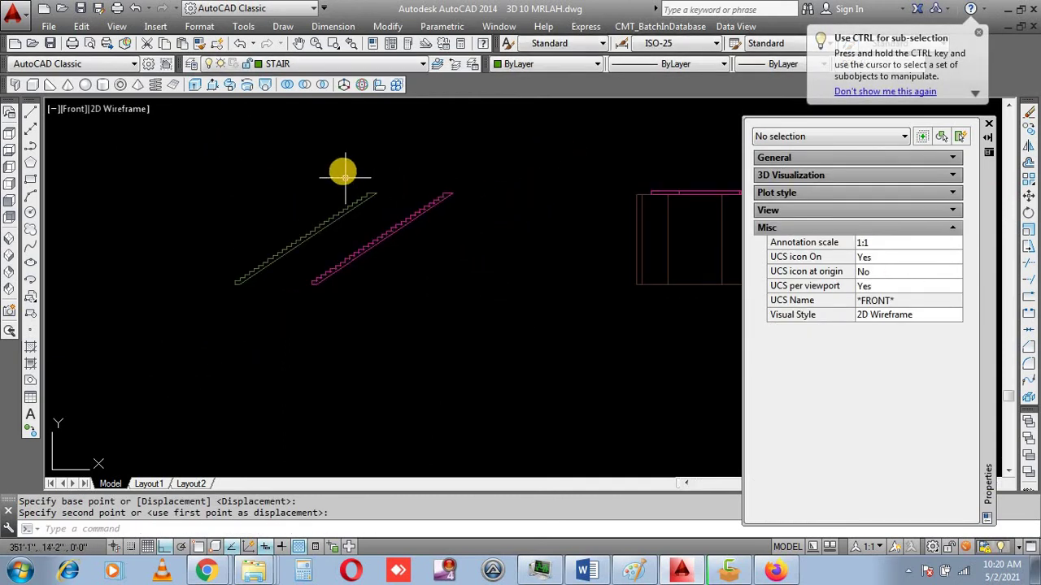
click(277, 152)
click(276, 152)
click(469, 310)
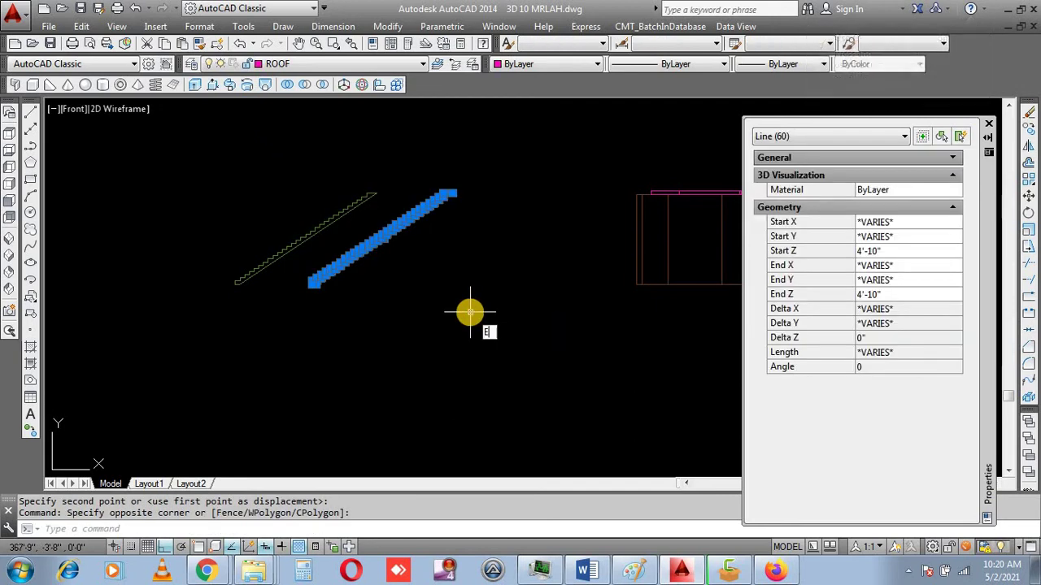
key(Return)
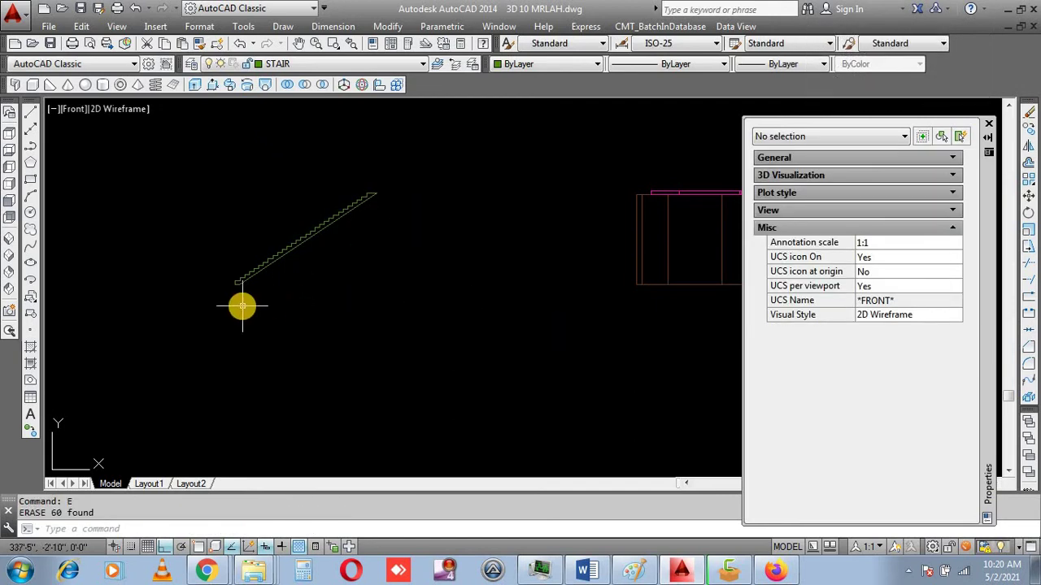
text(EXT)
- Extrude the green stair profile to a height of 48
key(Return)
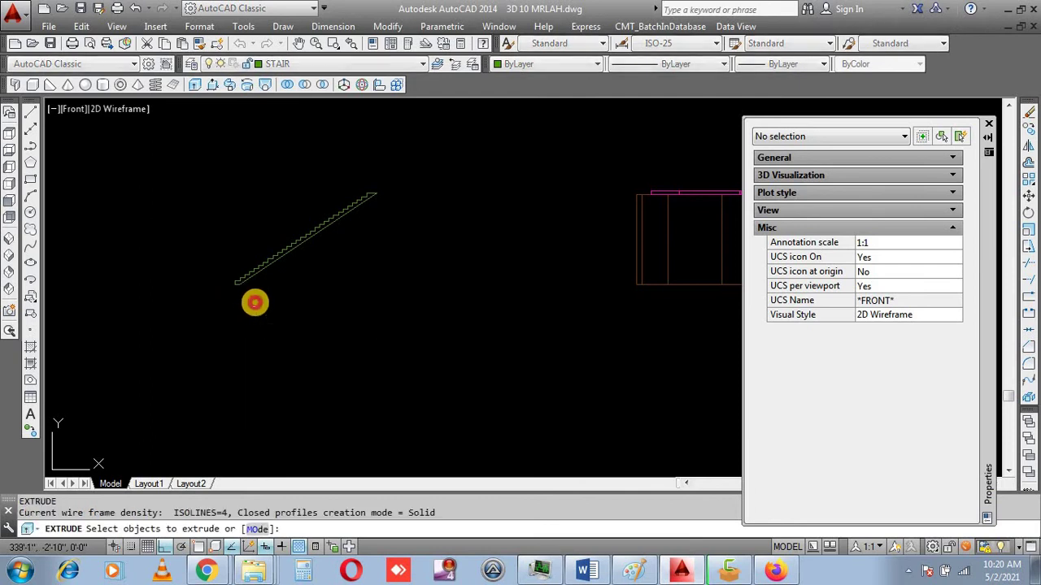
click(239, 302)
click(193, 239)
key(Return)
text(48)
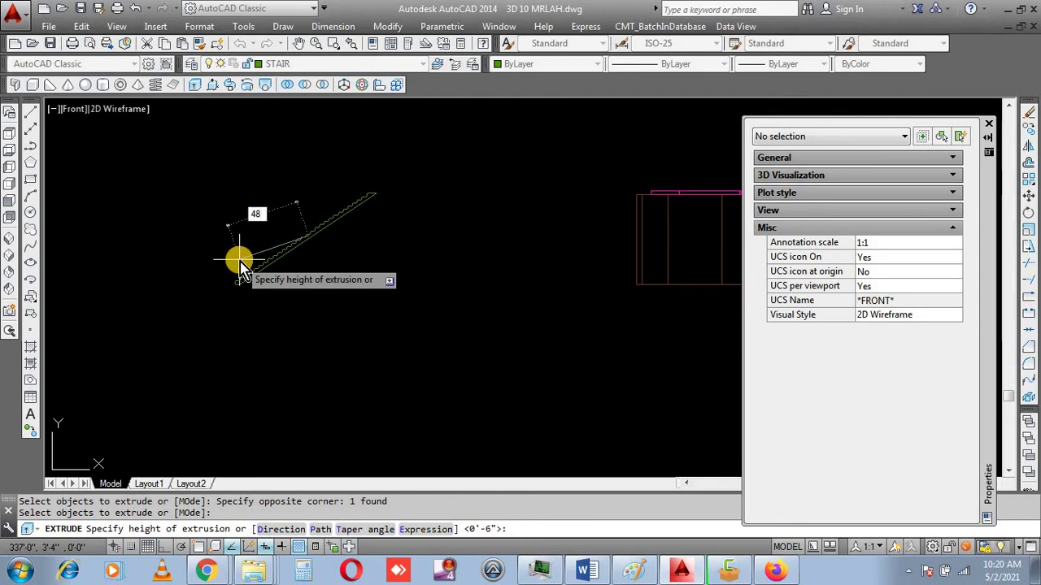
key(Return)
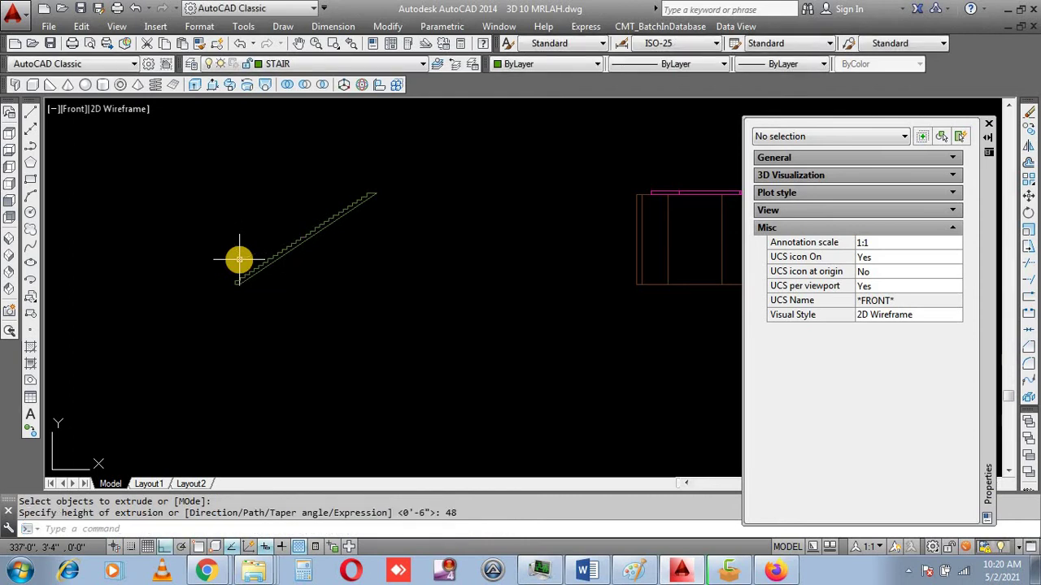
- Close Properties, switch to SW Isometric view, and select the stair solid for moving
click(987, 126)
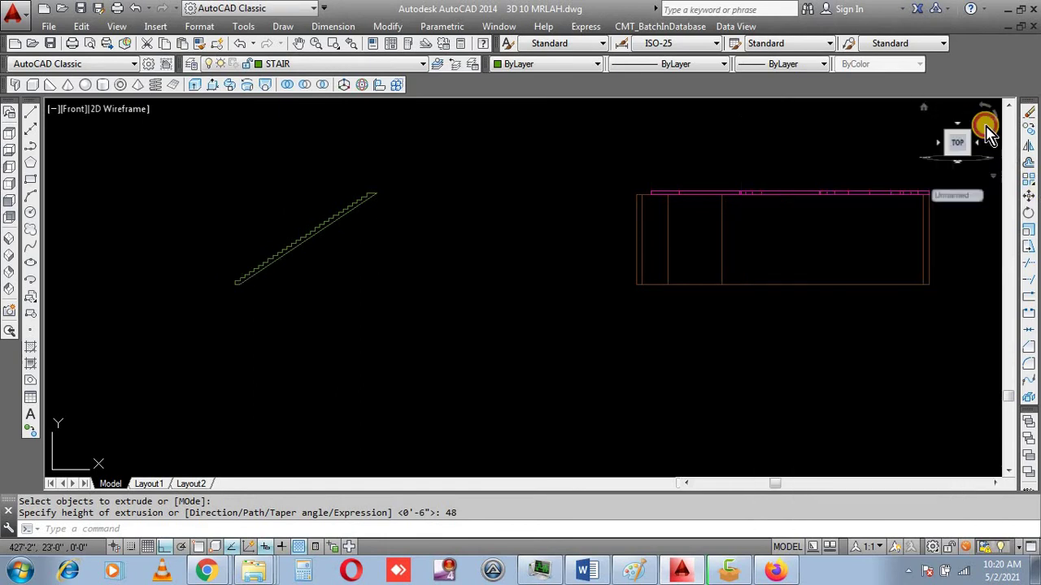
click(9, 243)
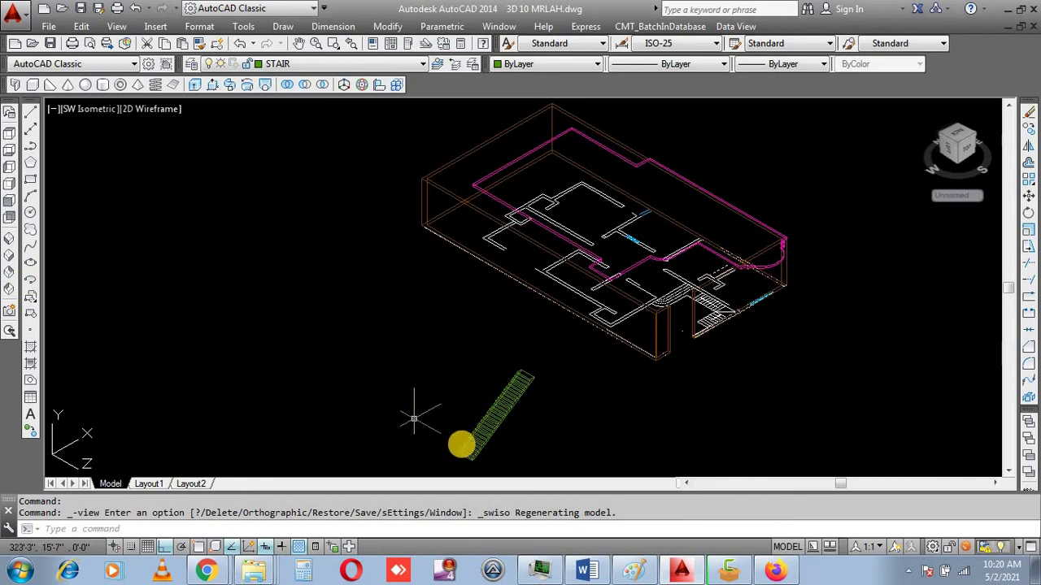
click(478, 447)
text(m)
key(Return)
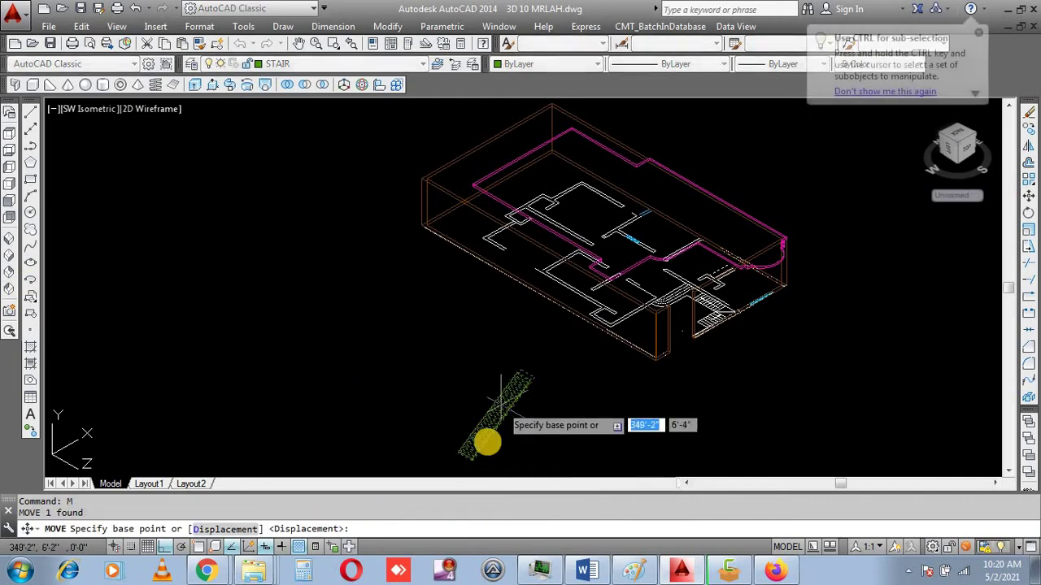
- Move the stair from its endpoint to the opening's corner endpoint under the slab
scroll(476, 470, up, 5)
scroll(386, 431, up, 3)
scroll(486, 295, down, 5)
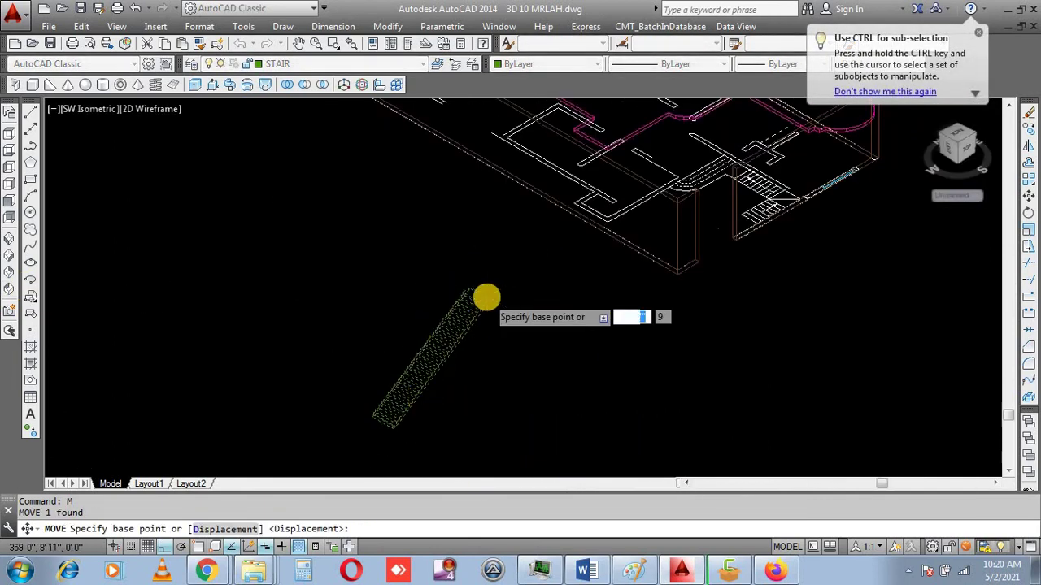
scroll(476, 332, up, 6)
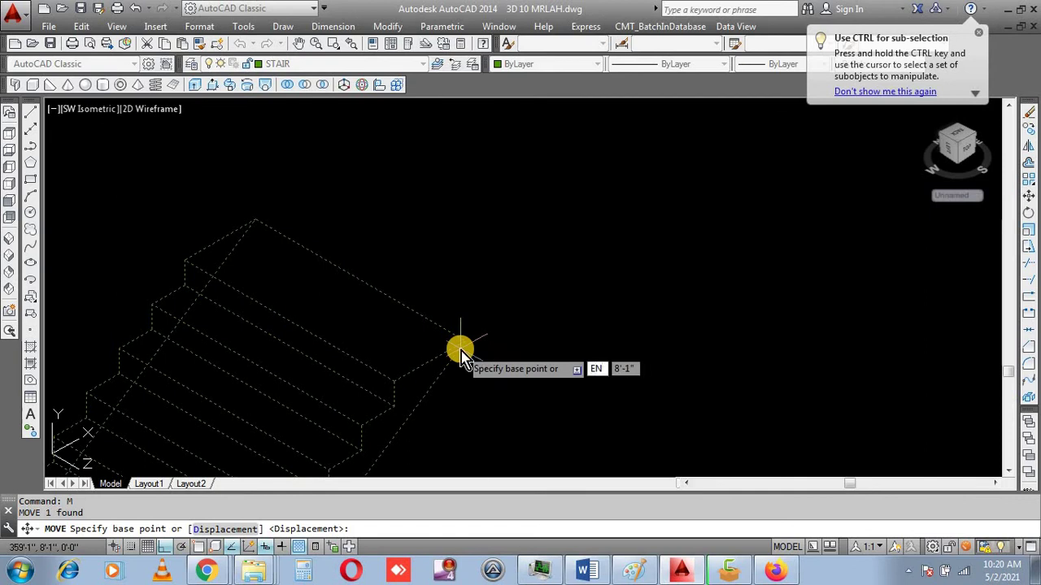
click(460, 356)
scroll(347, 383, down, 3)
scroll(474, 288, up, 5)
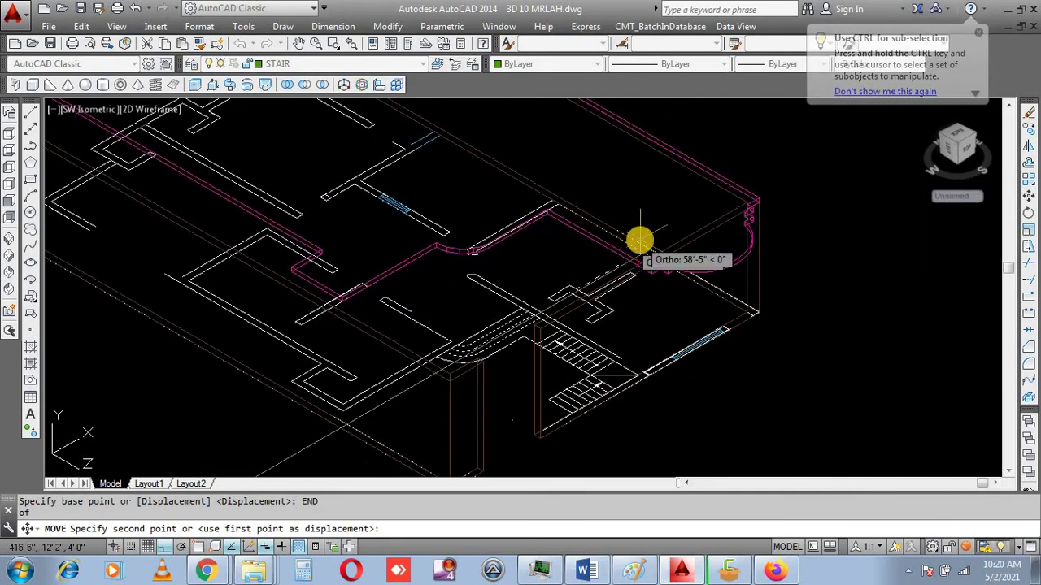
scroll(639, 233, up, 2)
scroll(604, 293, up, 2)
text(END)
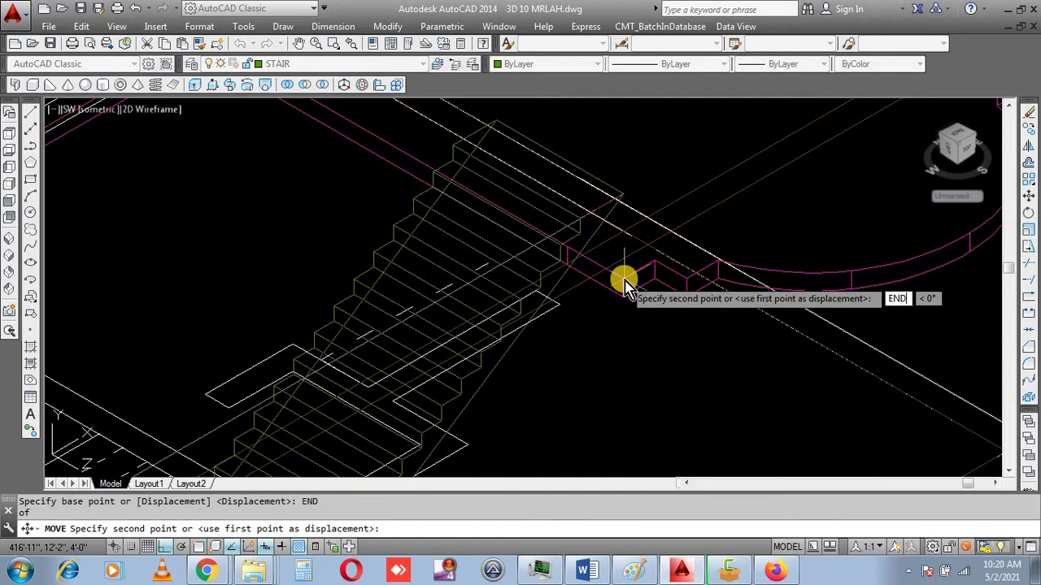
key(Return)
click(610, 285)
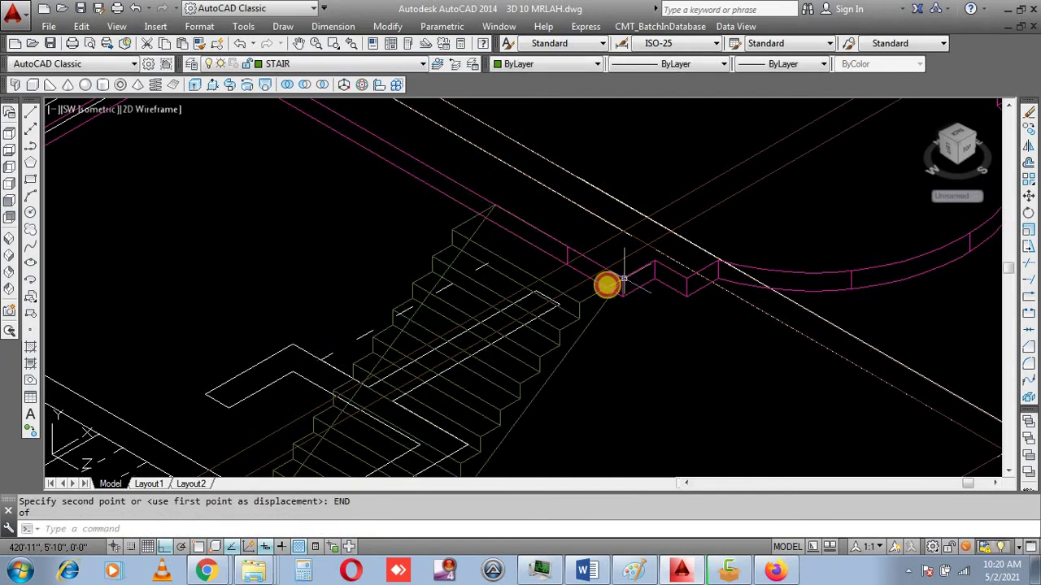
- Move the stair solid 12 units along −Z
scroll(597, 296, up, 2)
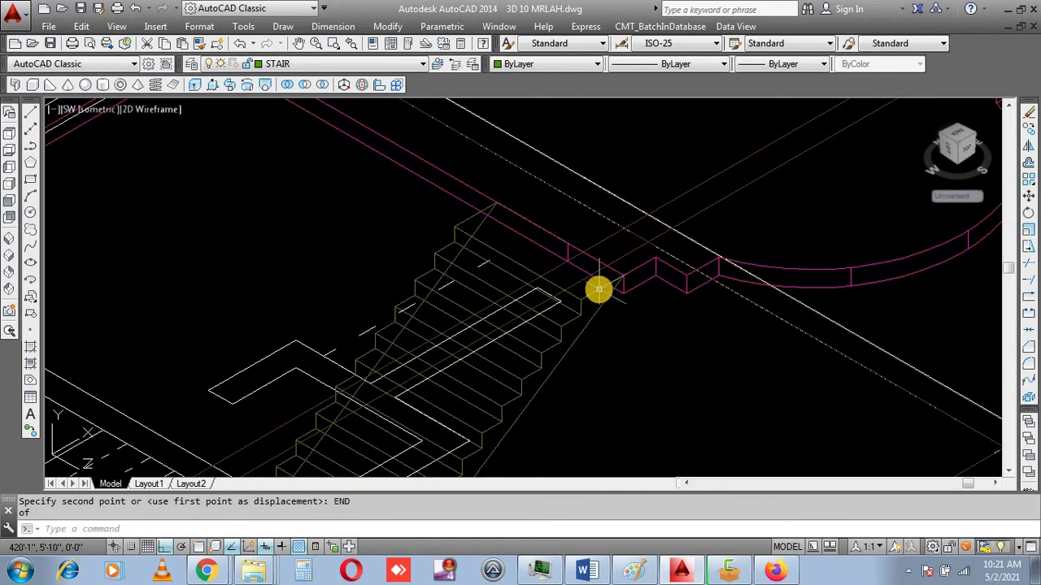
click(599, 290)
text(m)
key(Return)
click(360, 249)
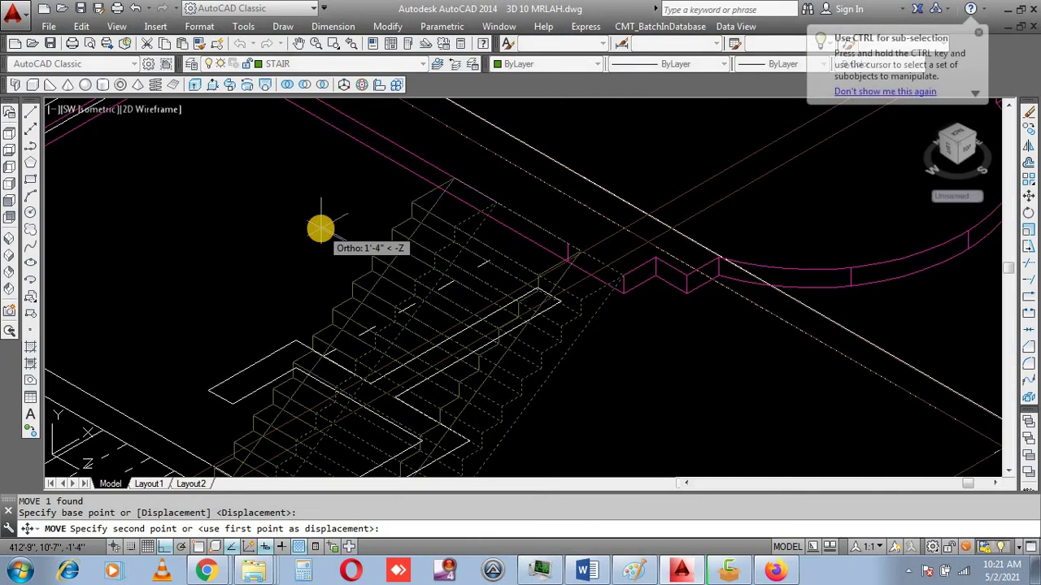
text(1)
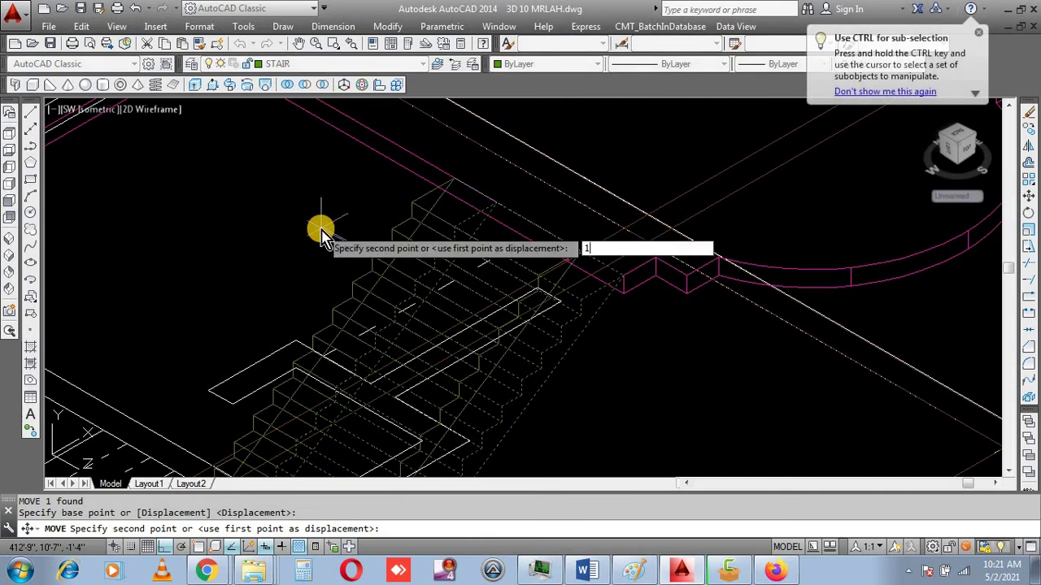
text(2)
key(Return)
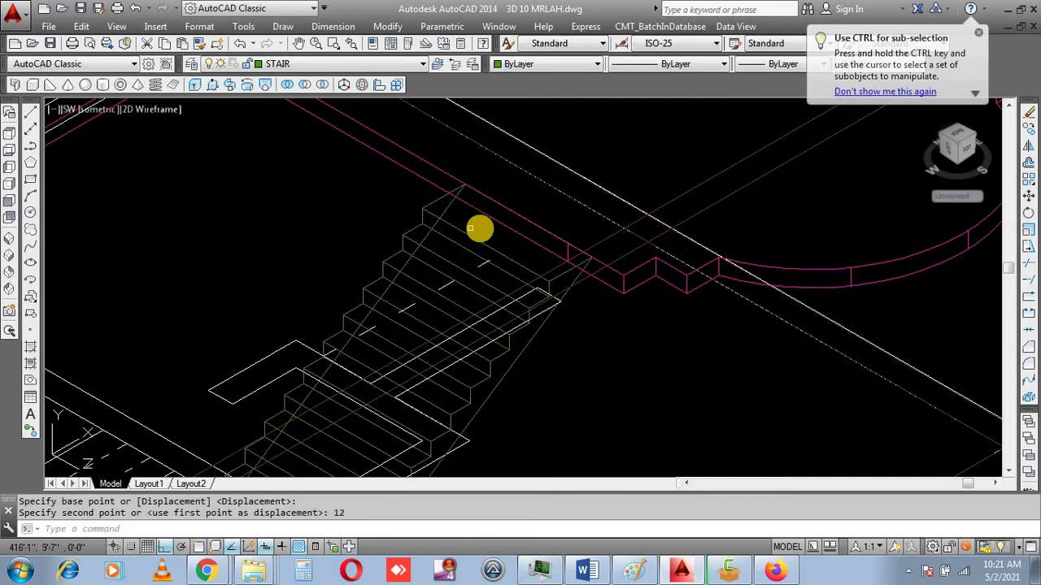
scroll(523, 248, down, 4)
text(SHAD)
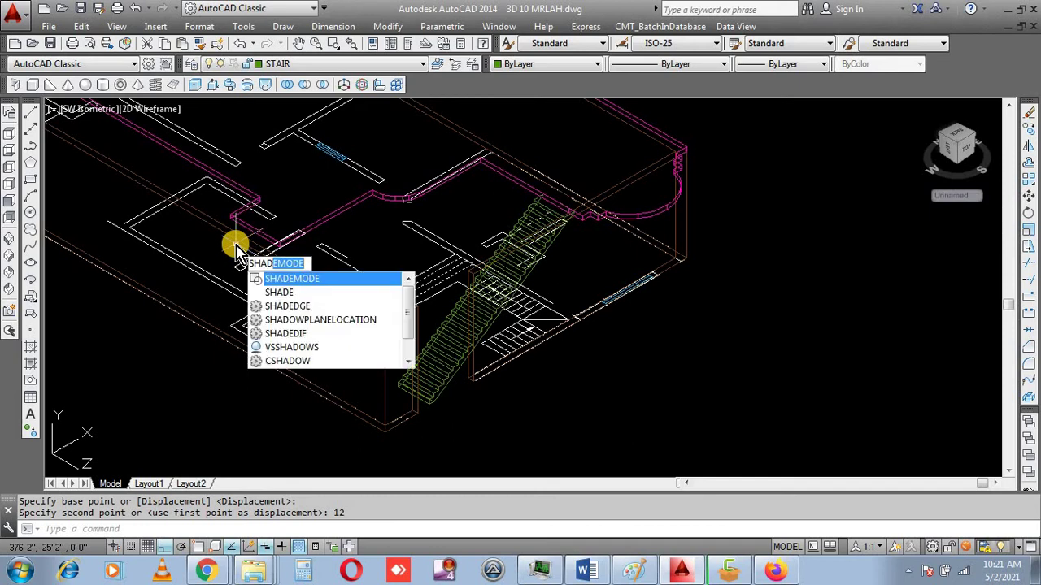
- Shade the viewport with flat colours and visible edges
key(Return)
right_click(338, 252)
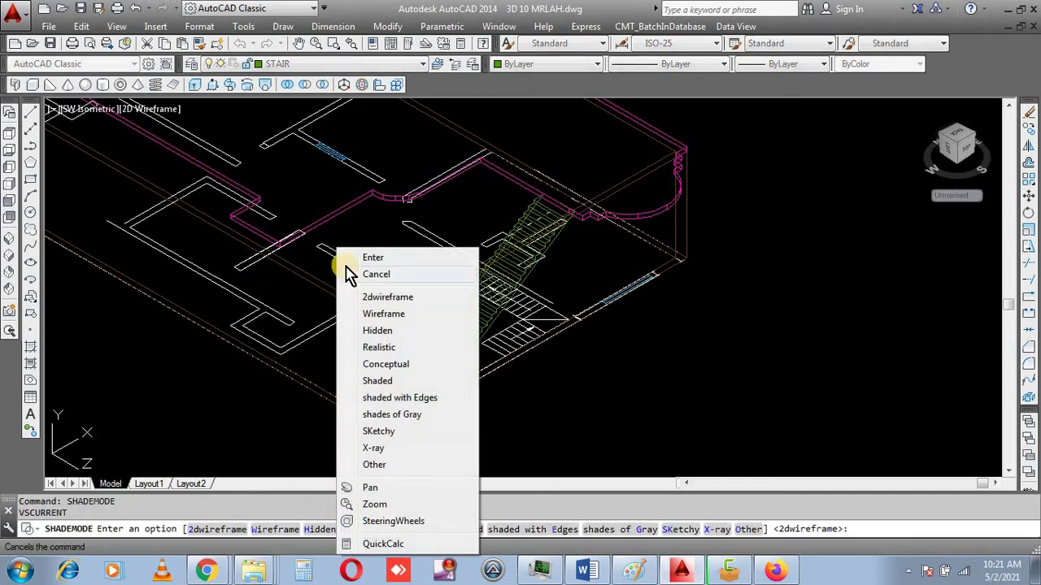
click(381, 277)
text(SHADE)
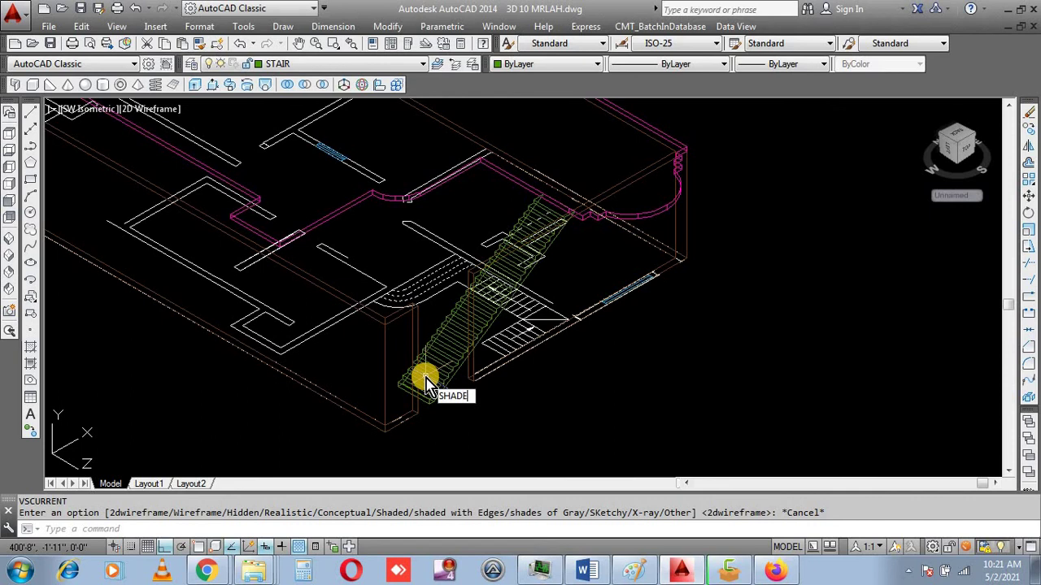
key(Return)
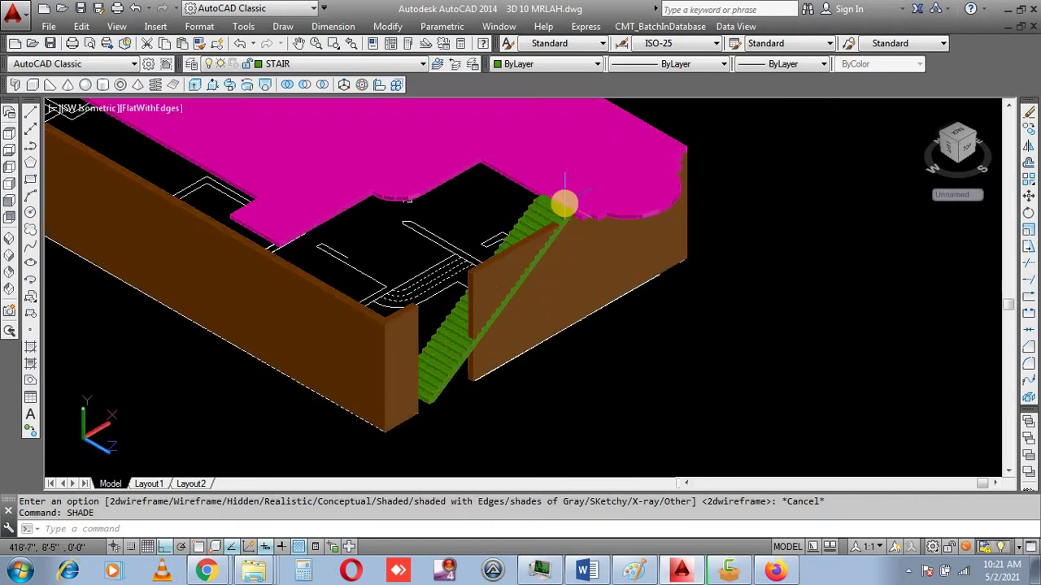
scroll(556, 233, up, 1)
scroll(539, 181, up, 1)
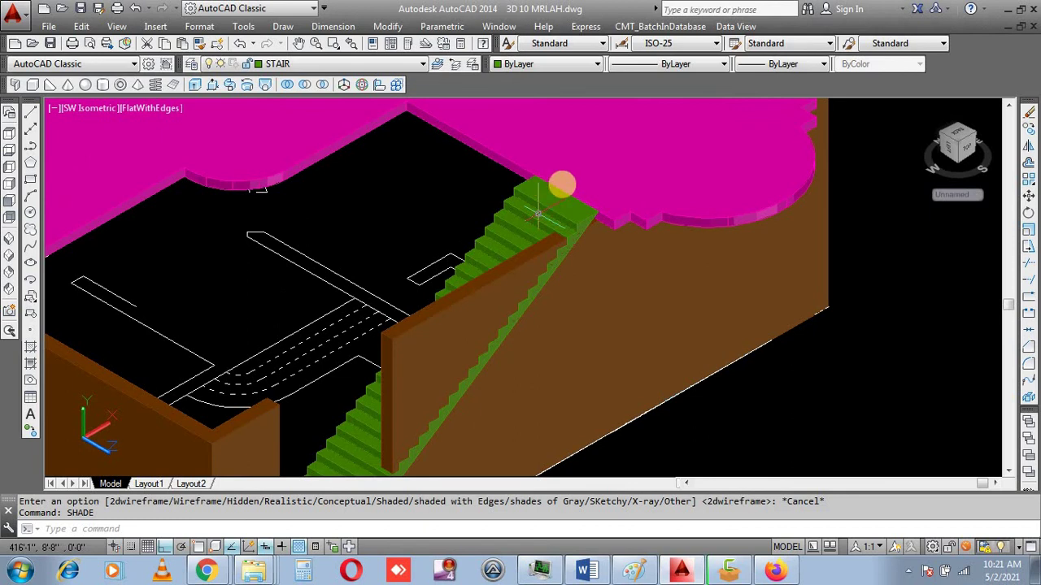
- Move the green stair solid 4 units along −Z with Ortho on
click(550, 199)
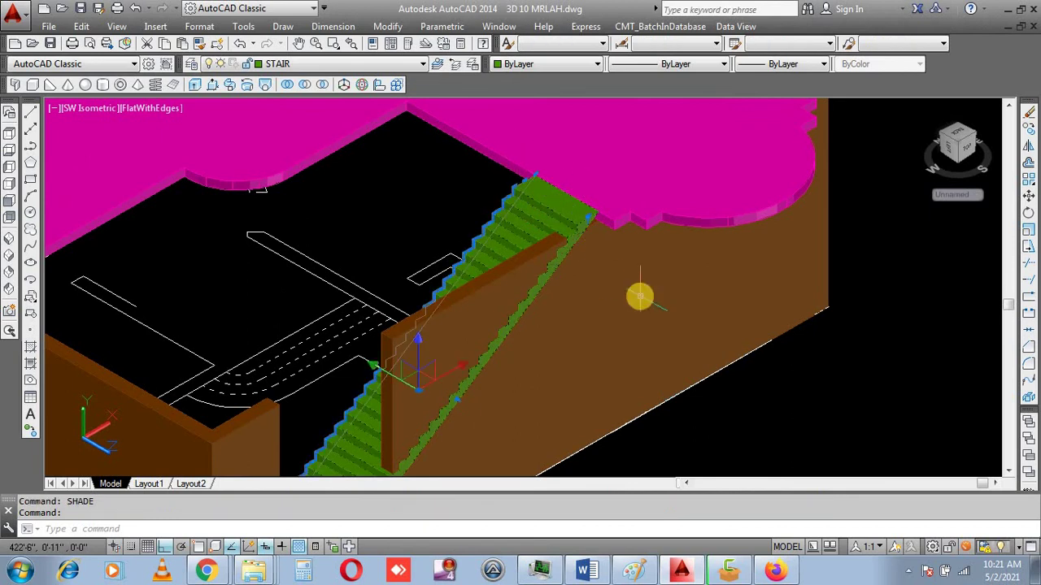
text(m)
key(Return)
click(467, 204)
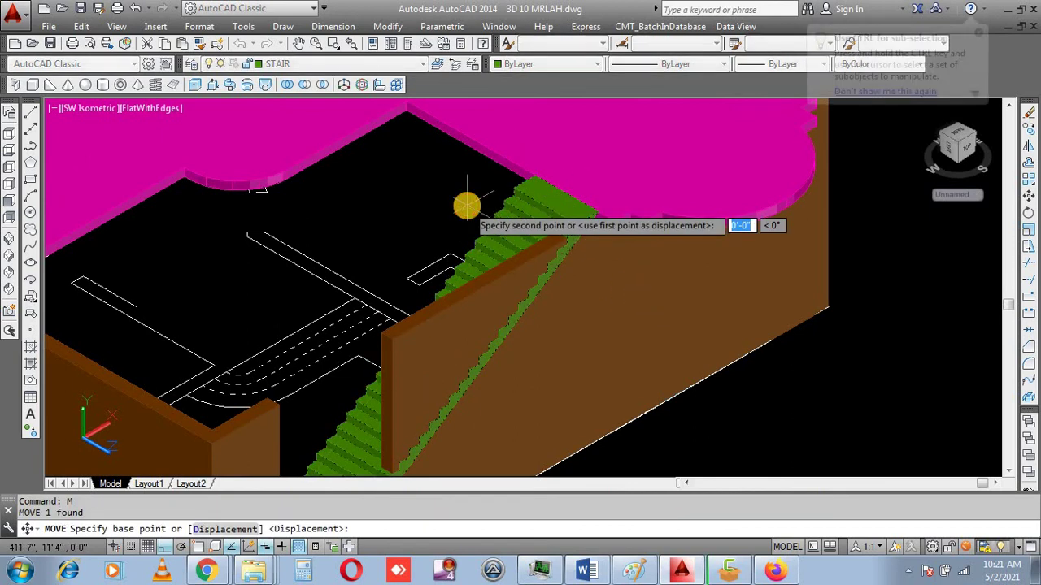
text(2)
key(Return)
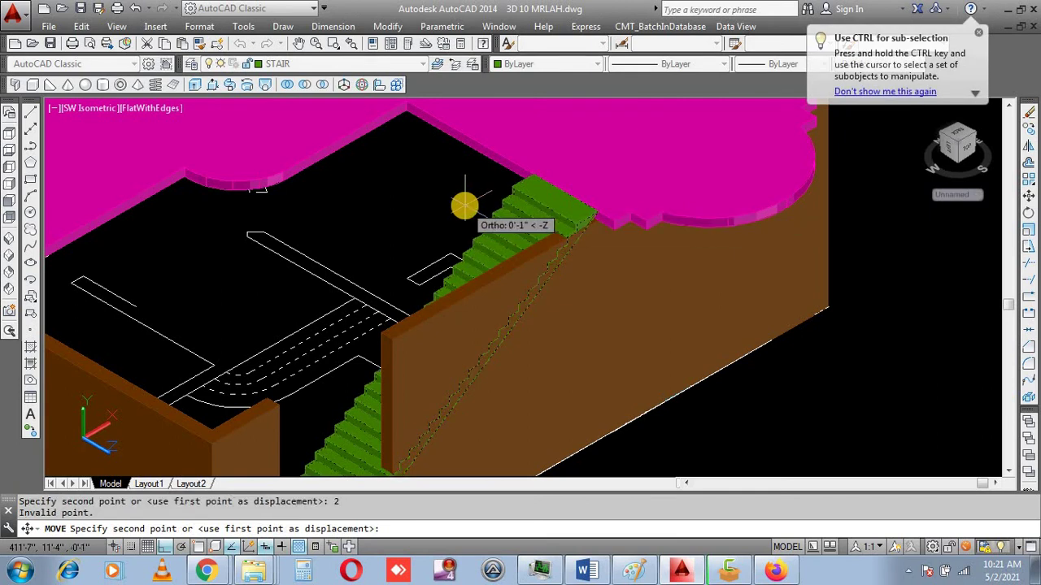
text(4)
key(Return)
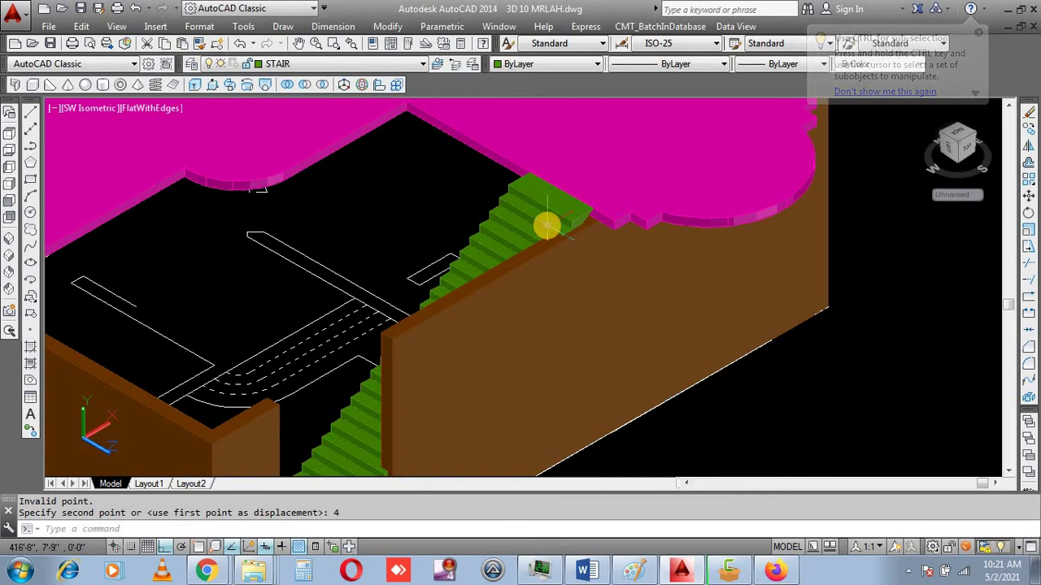
scroll(584, 230, up, 3)
- Move the stair a further 6 units along −Z, between the house walls
click(517, 203)
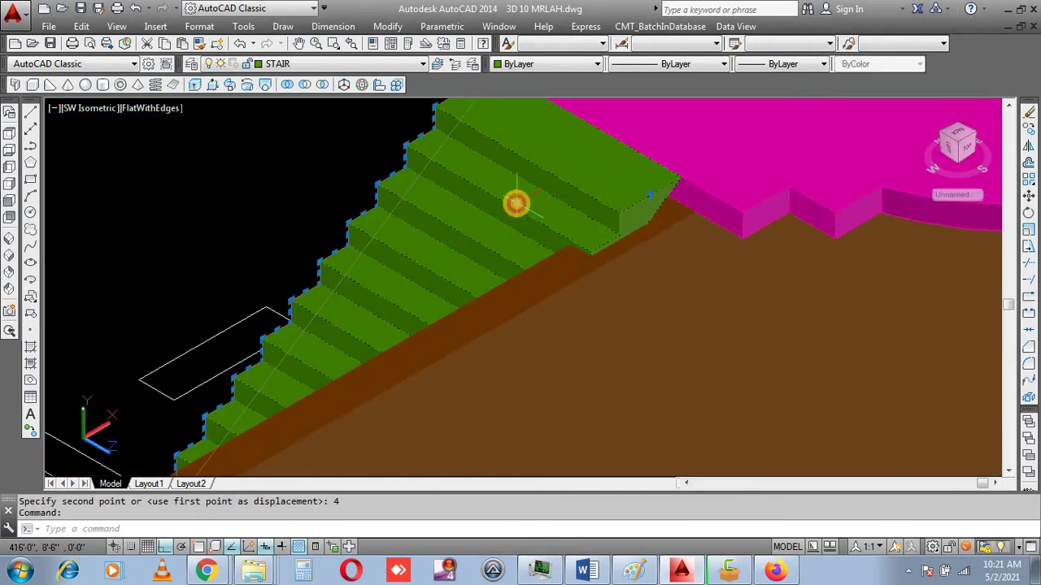
key(Return)
click(344, 187)
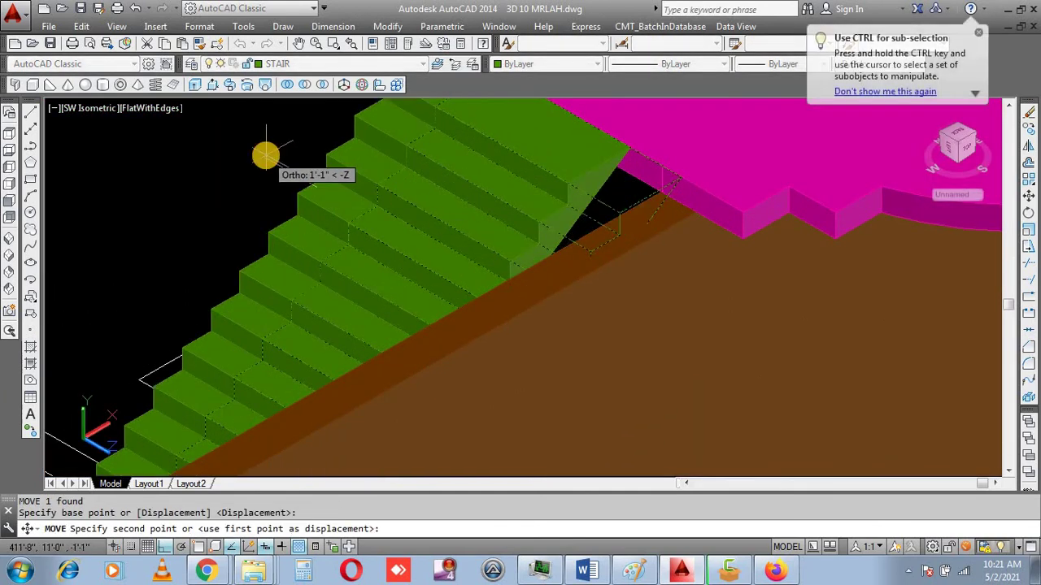
text(6)
key(Return)
scroll(602, 193, down, 5)
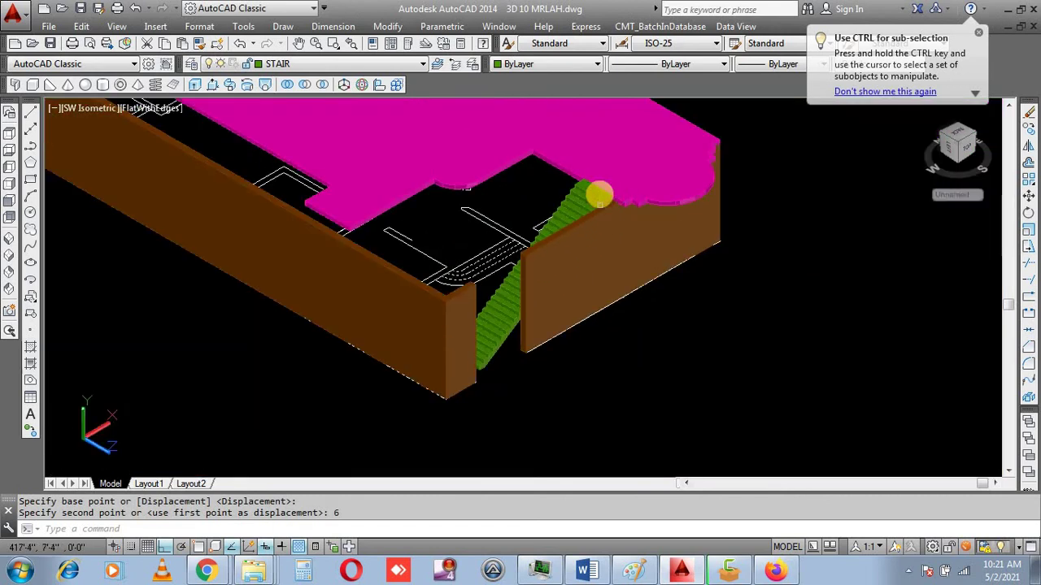
scroll(599, 192, down, 2)
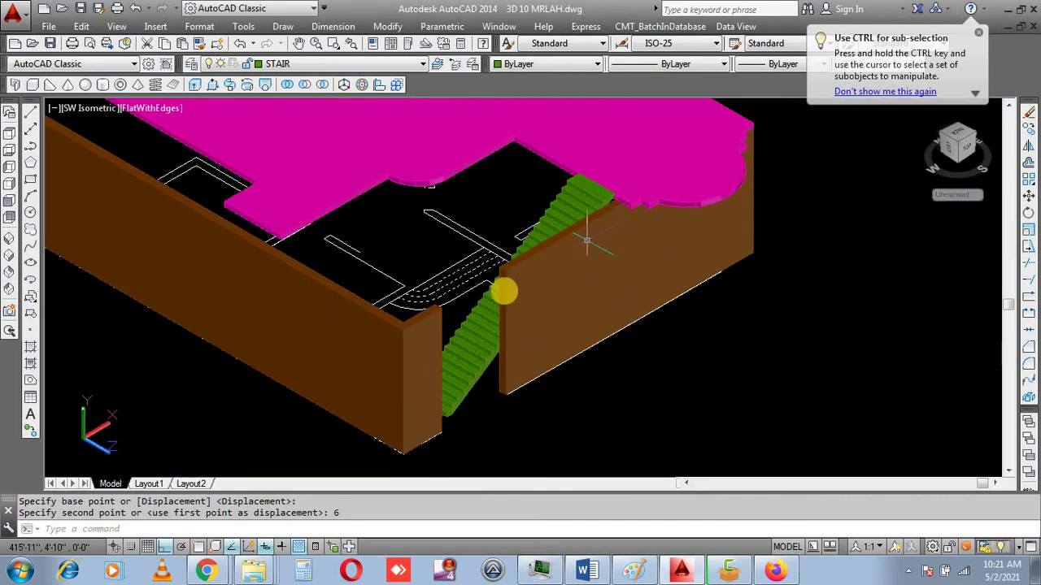
scroll(435, 415, up, 4)
scroll(472, 341, up, 2)
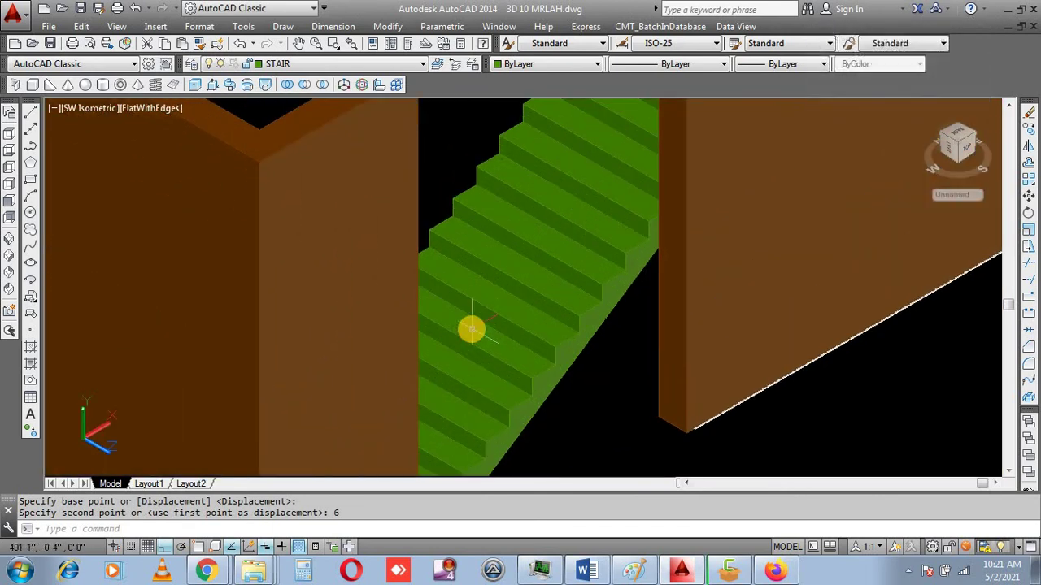
scroll(464, 341, down, 2)
scroll(439, 365, down, 1)
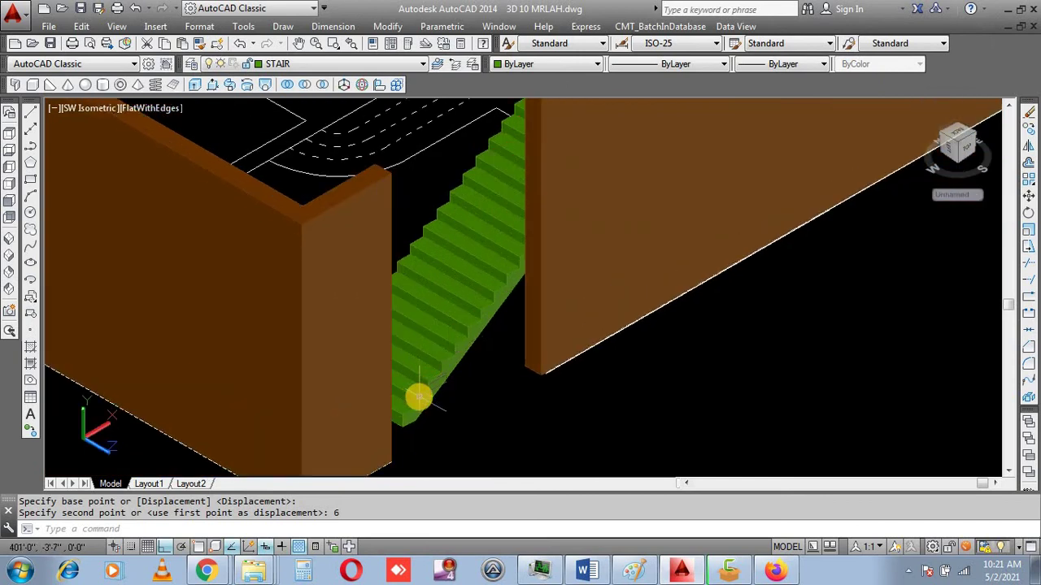
- Move the stair with endpoint snaps, from its bottom corner to the corner under the magenta slab
key(Return)
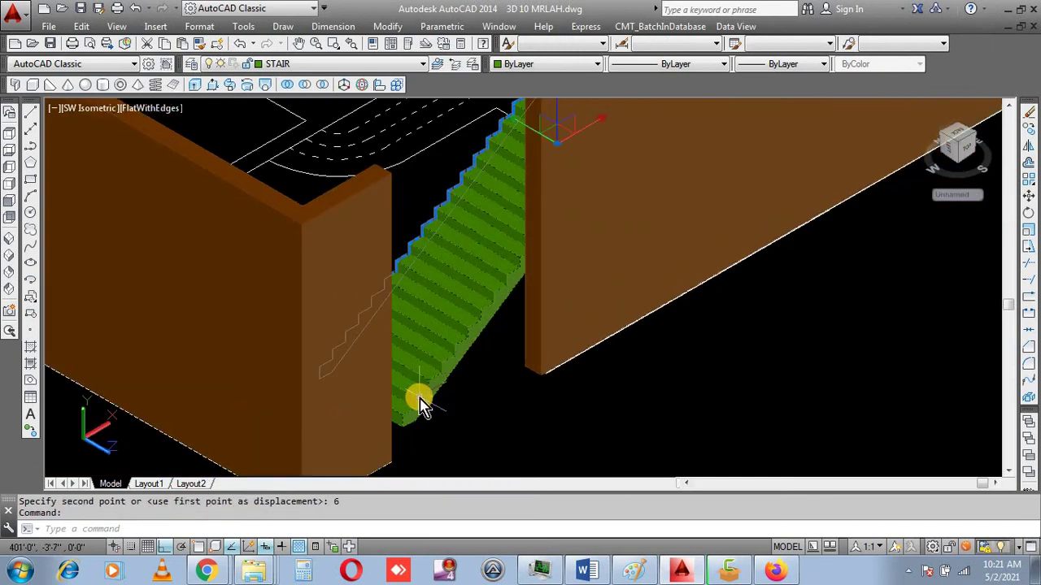
text(M)
key(Return)
scroll(415, 415, up, 2)
scroll(394, 427, up, 2)
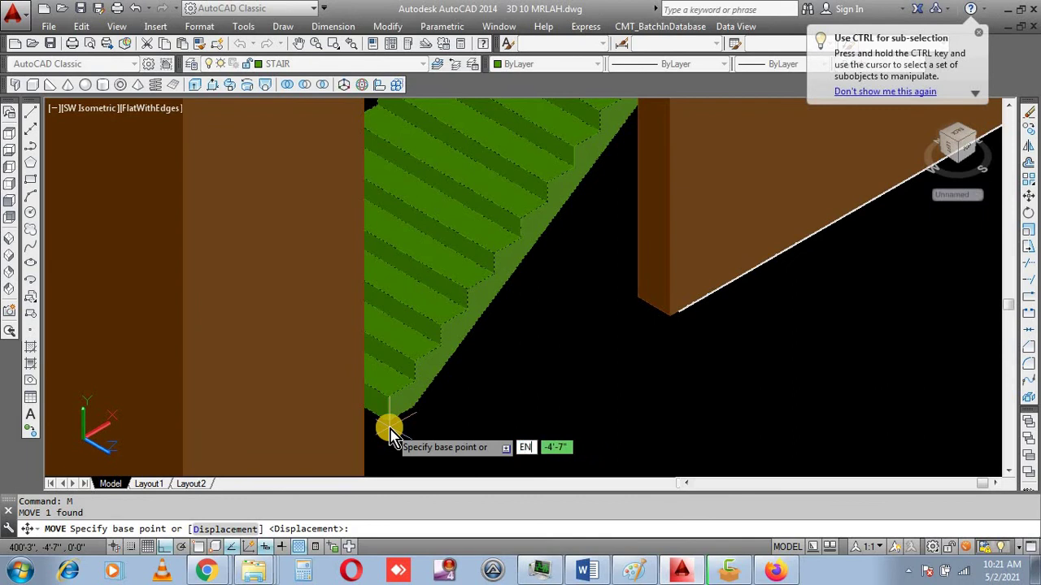
text(D)
key(Return)
click(390, 428)
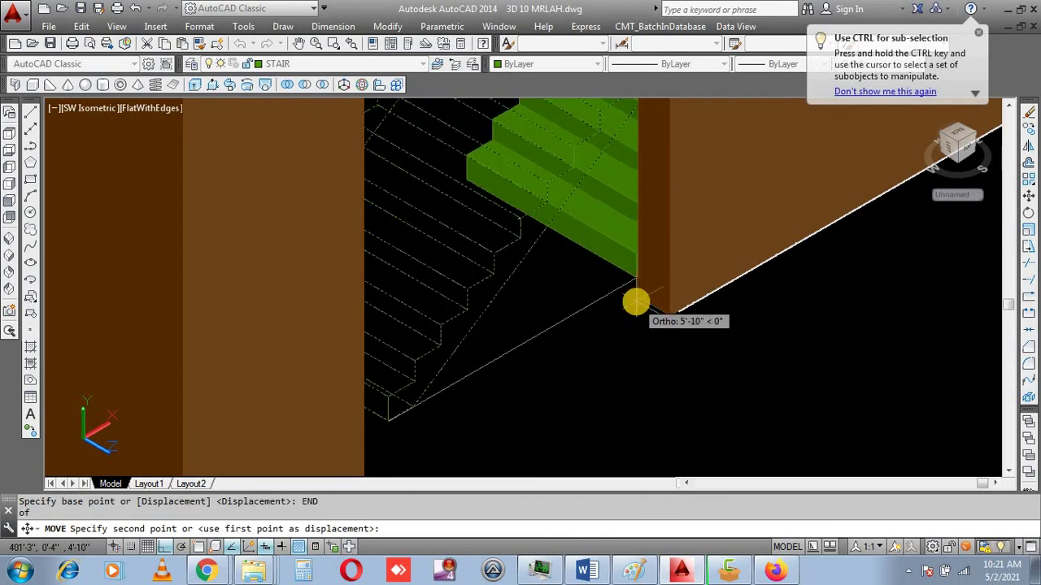
text(END)
key(Return)
click(634, 300)
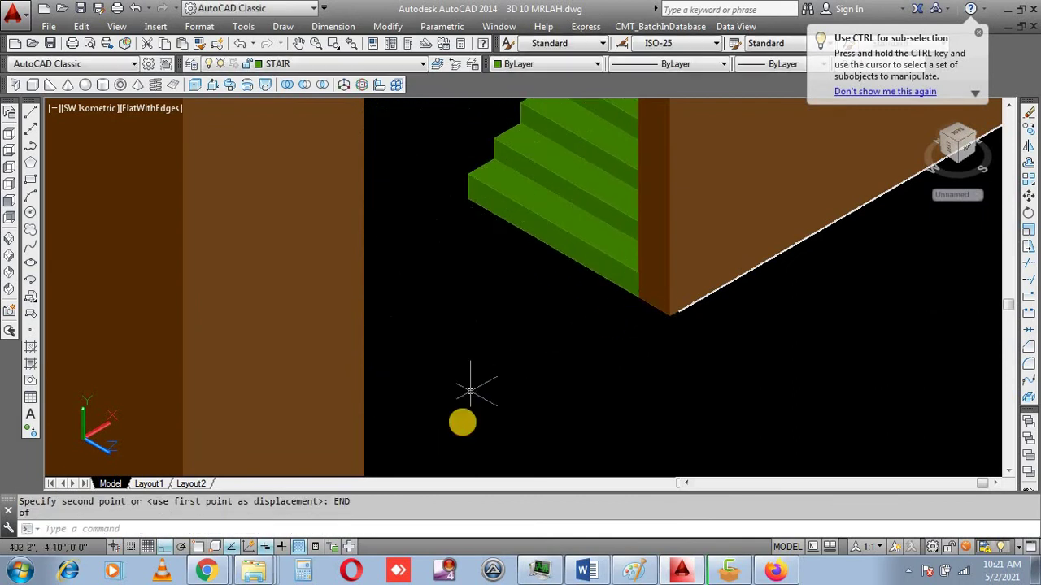
scroll(472, 391, down, 8)
scroll(488, 384, up, 2)
scroll(537, 309, up, 2)
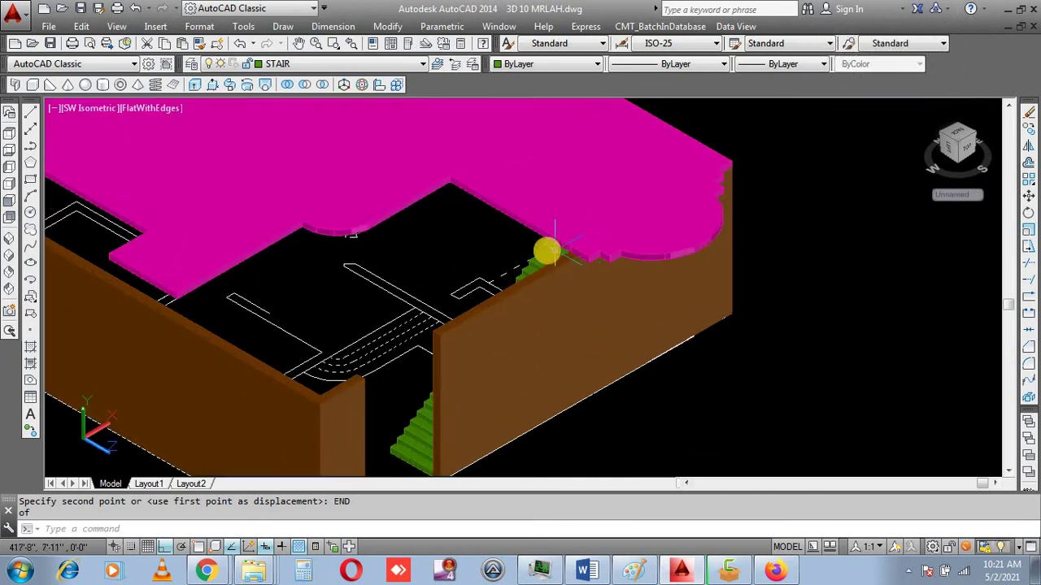
scroll(548, 252, up, 1)
scroll(569, 242, up, 1)
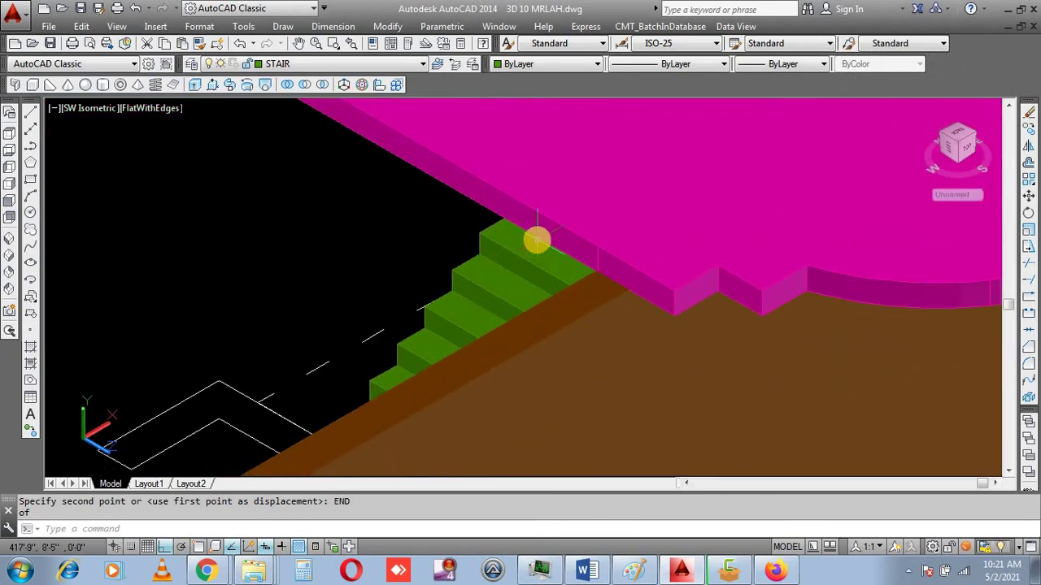
scroll(536, 240, down, 2)
scroll(538, 237, down, 1)
scroll(539, 237, up, 1)
scroll(539, 240, up, 2)
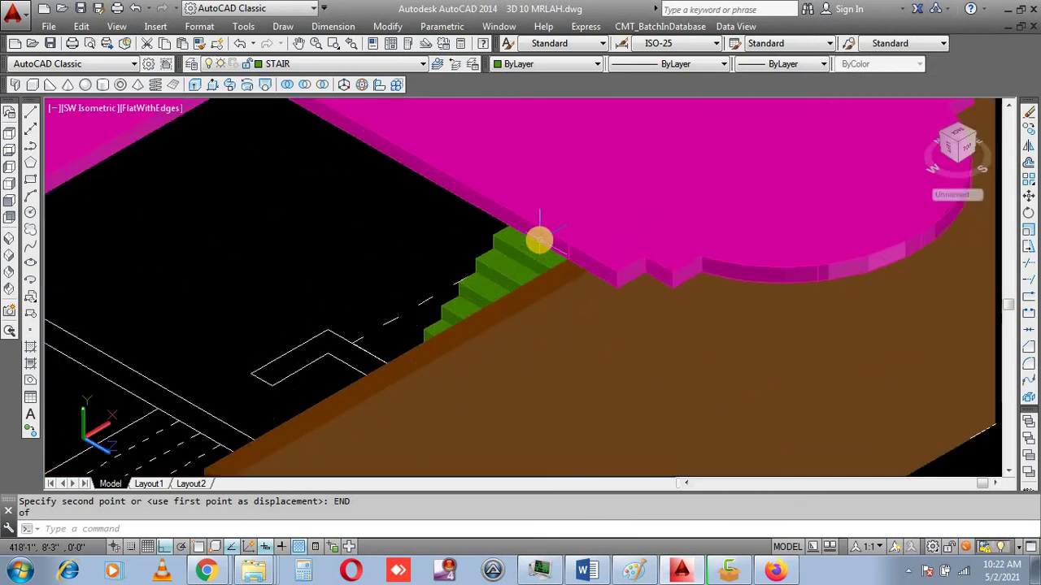
scroll(528, 241, up, 2)
scroll(536, 214, down, 3)
scroll(537, 216, down, 1)
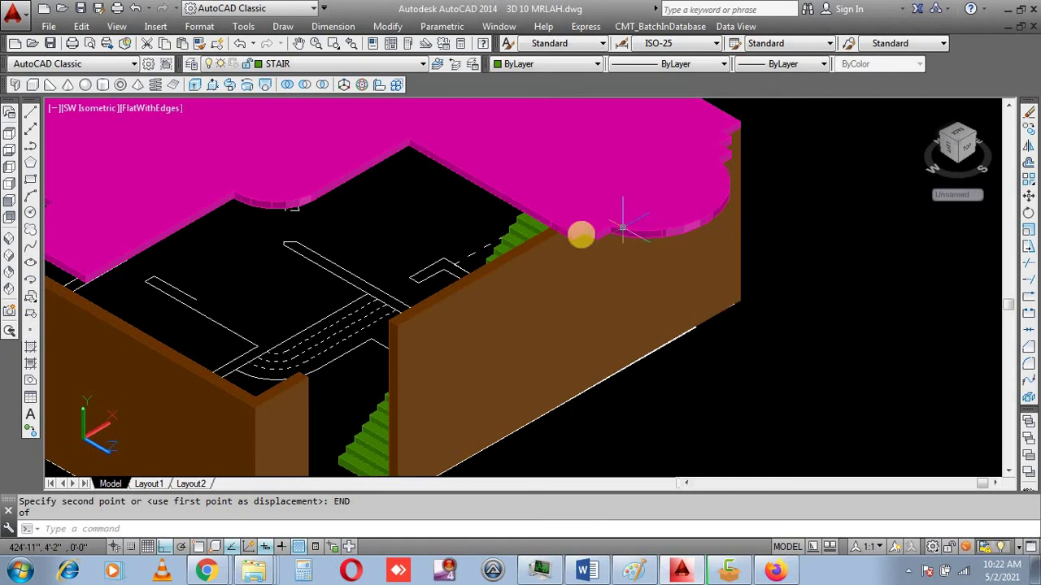
- Check the house from the Back and Front views, then switch to 2D Wireframe
click(10, 216)
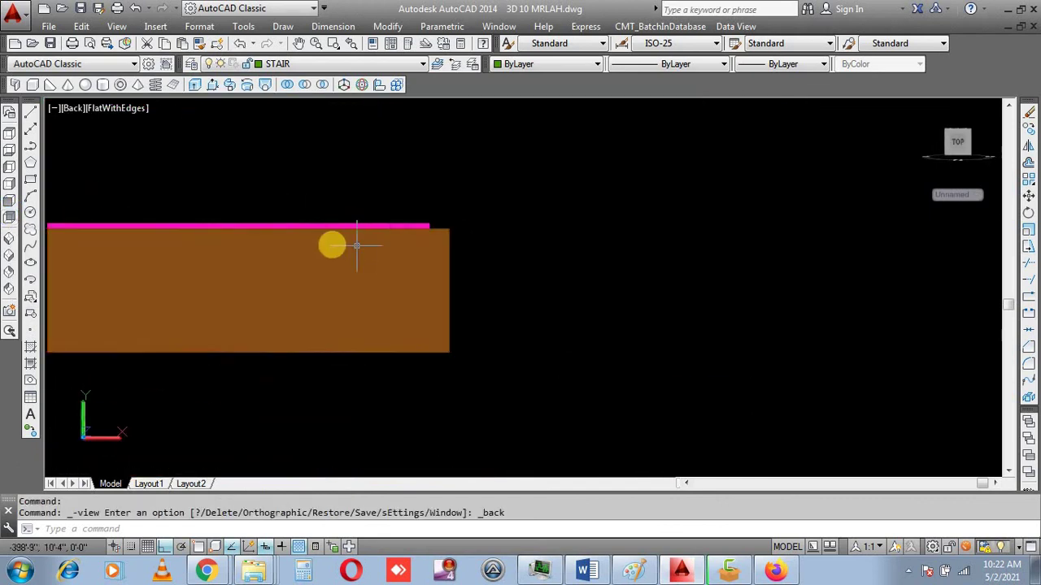
click(9, 202)
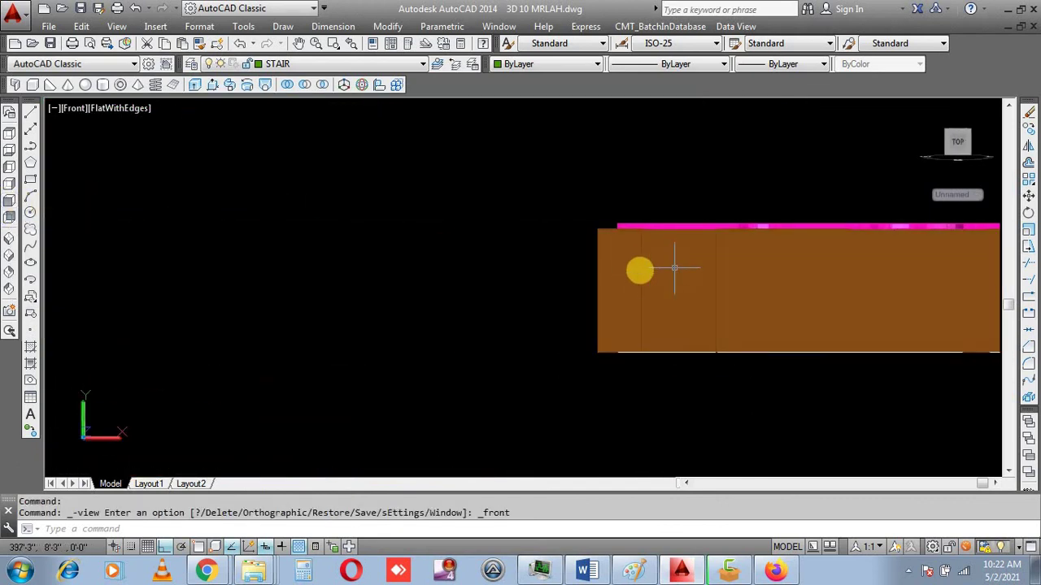
click(116, 26)
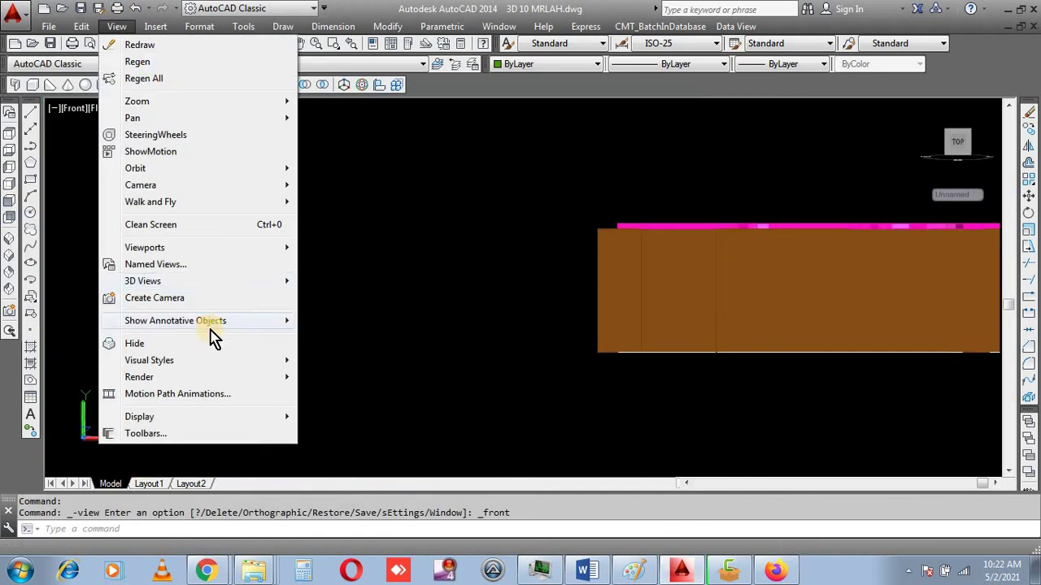
mouse_move(149, 360)
click(334, 360)
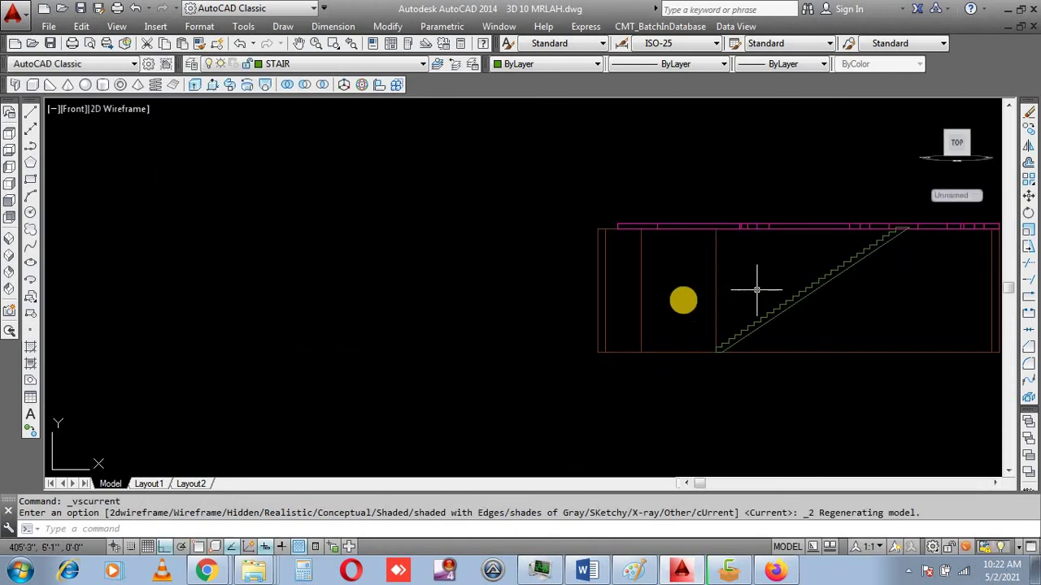
- Return to the SW Isometric view of the house
scroll(840, 215, up, 3)
scroll(802, 301, down, 2)
scroll(761, 298, up, 2)
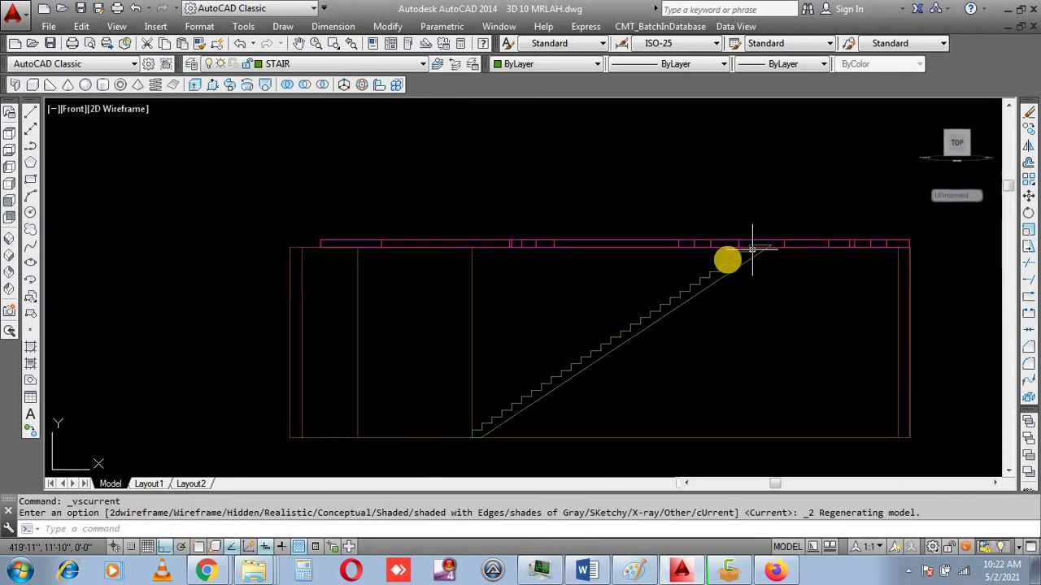
scroll(505, 437, up, 2)
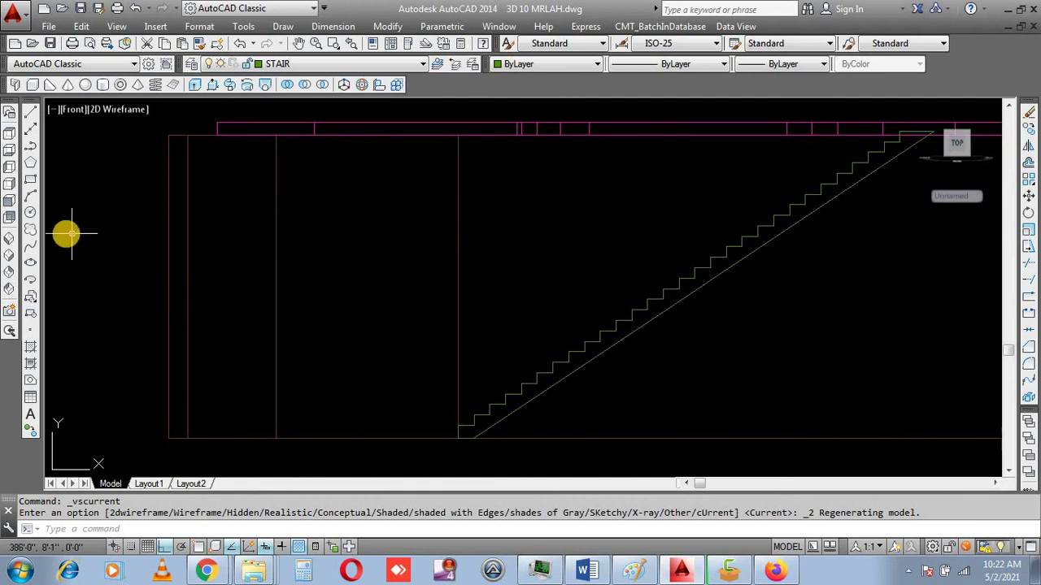
click(9, 253)
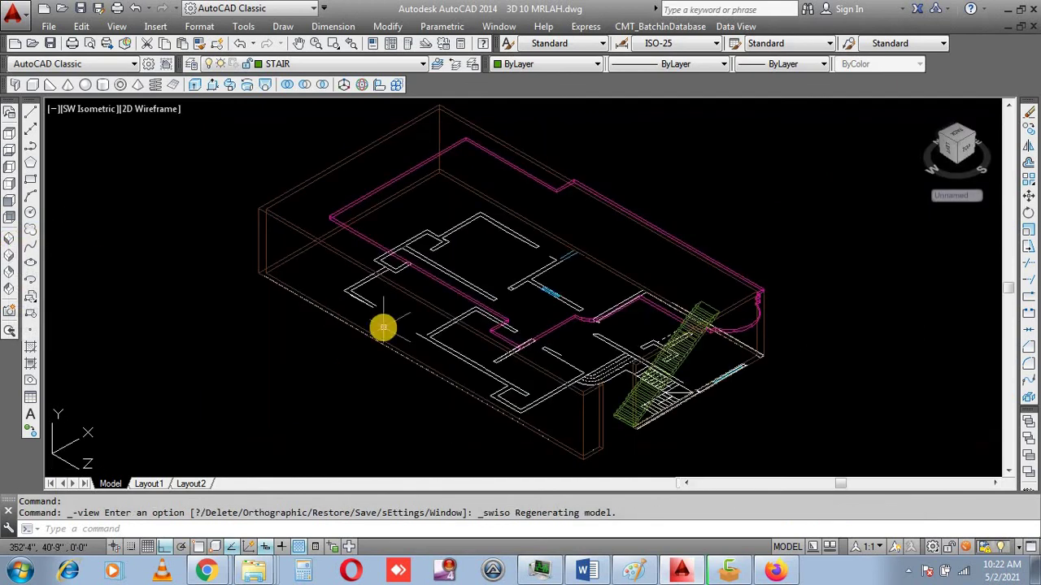
- Shade the model flat with edges again
text(SHADE)
key(Return)
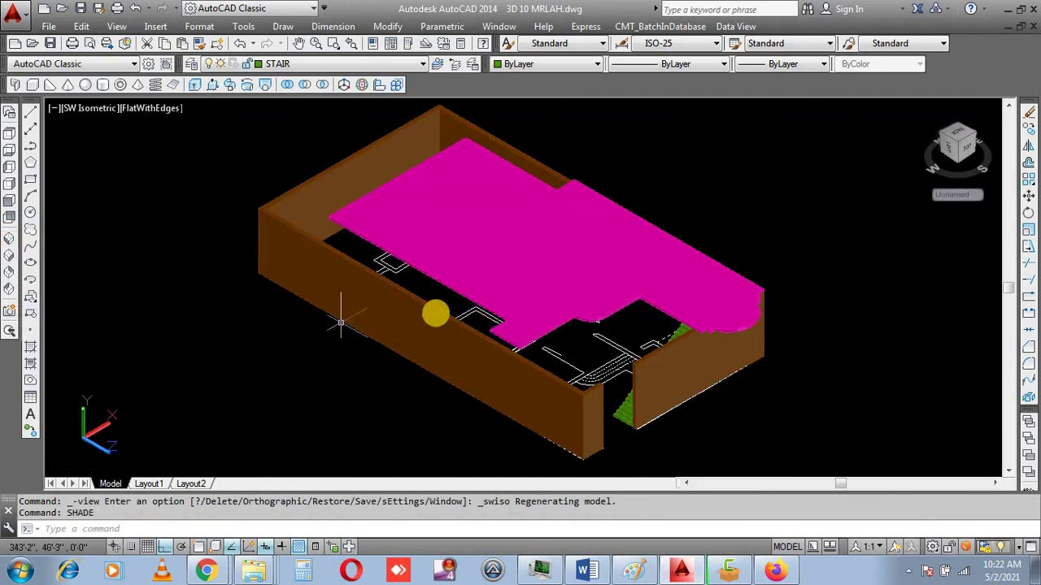
scroll(725, 342, up, 3)
scroll(592, 223, down, 2)
scroll(555, 228, down, 3)
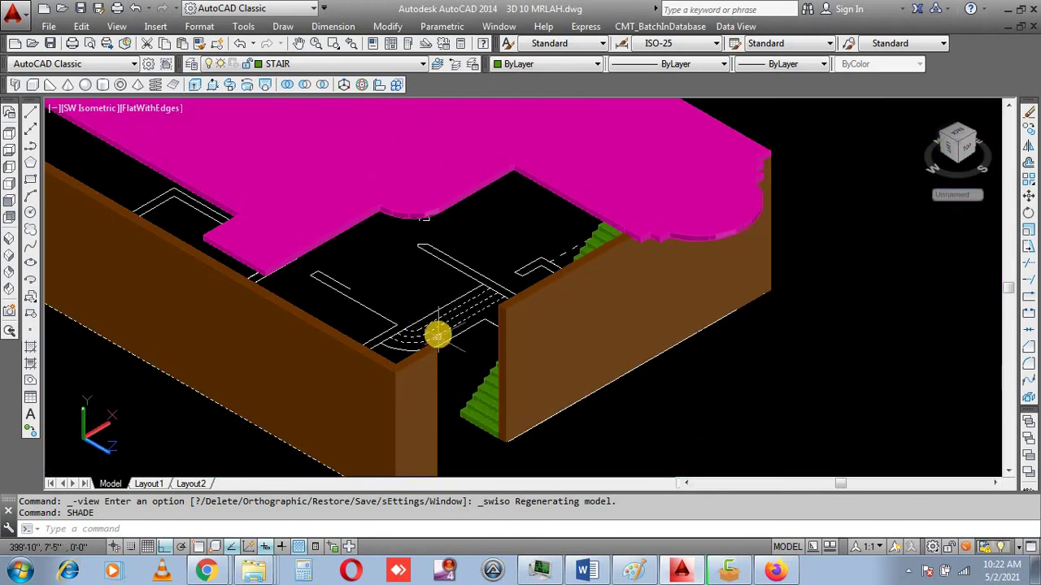
- Orbit the model to see the green stair climbing beneath the magenta slab
shift+middle_drag(444, 309, 564, 318)
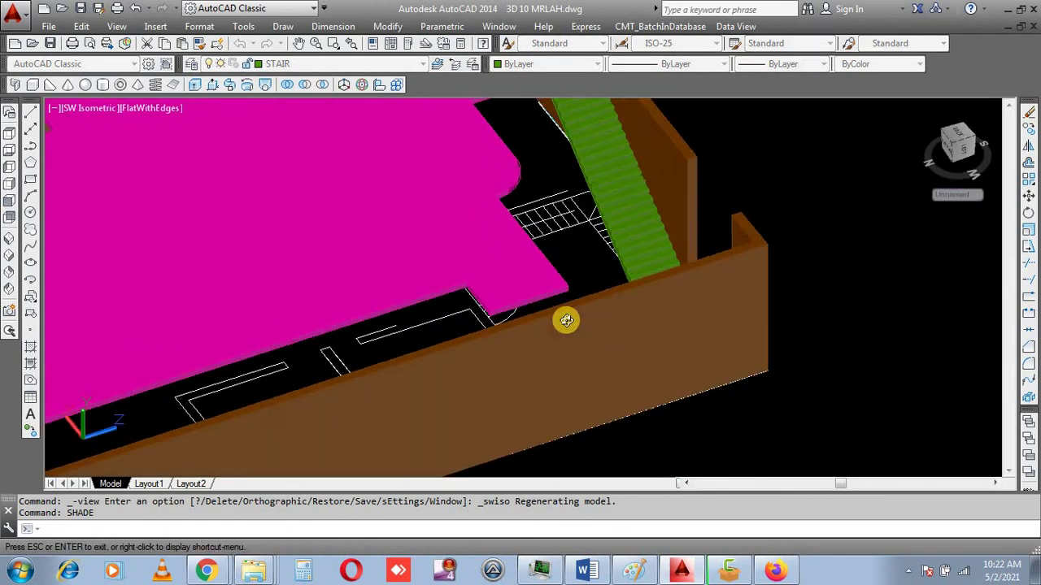
scroll(544, 406, down, 3)
scroll(546, 174, up, 3)
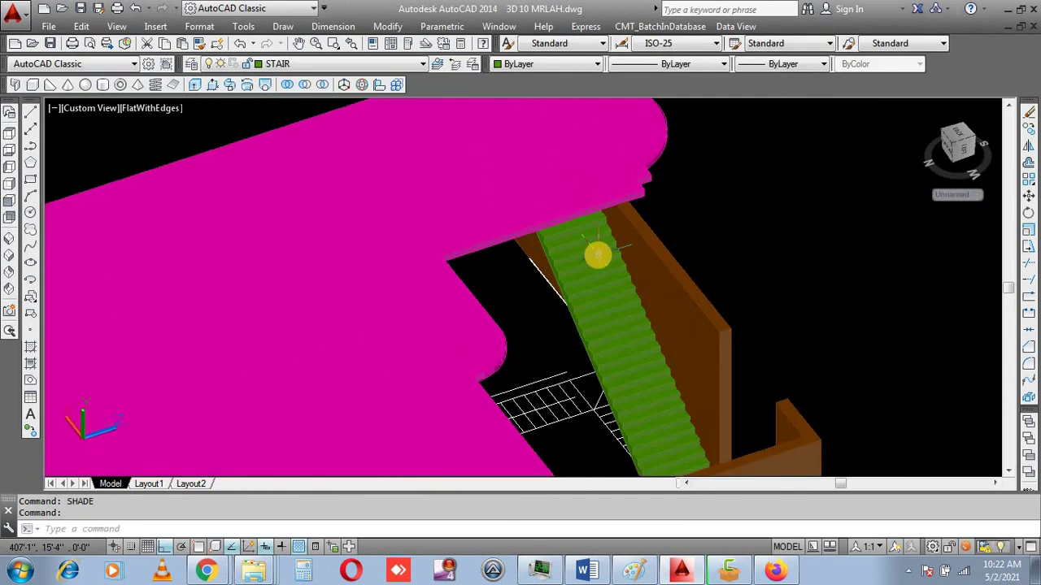
mouse_move(597, 255)
shift+middle_down()
mouse_move(626, 220)
mouse_move(599, 235)
shift+middle_up()
scroll(539, 152, up, 2)
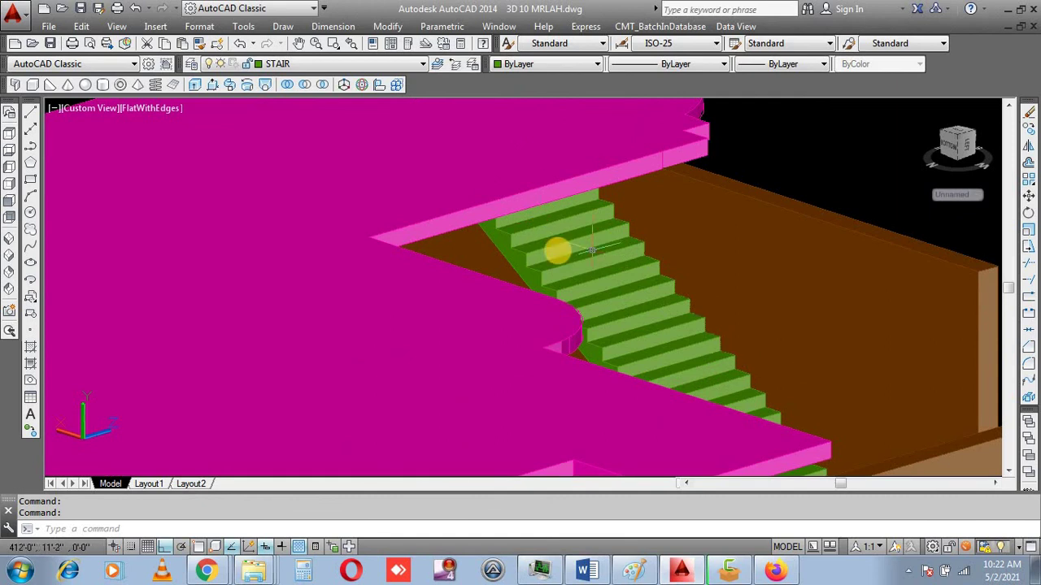
scroll(592, 250, down, 2)
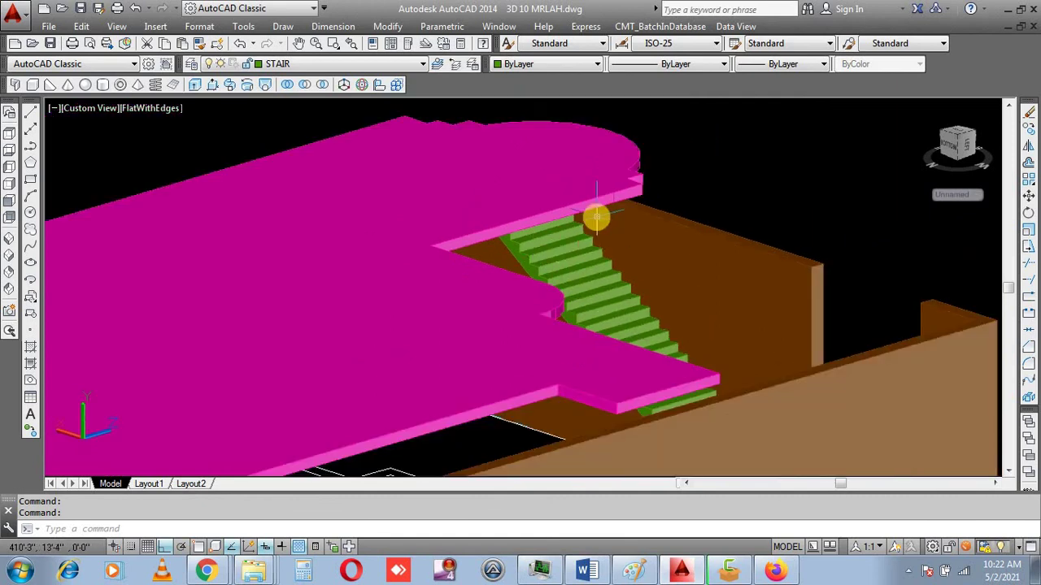
scroll(594, 216, up, 2)
scroll(480, 241, up, 2)
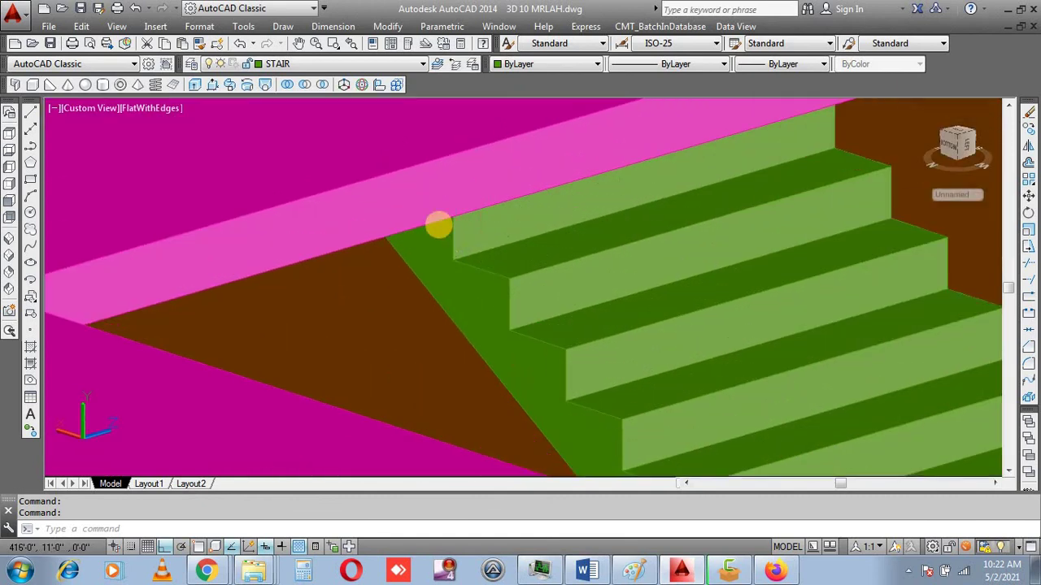
scroll(439, 221, up, 1)
scroll(429, 312, down, 3)
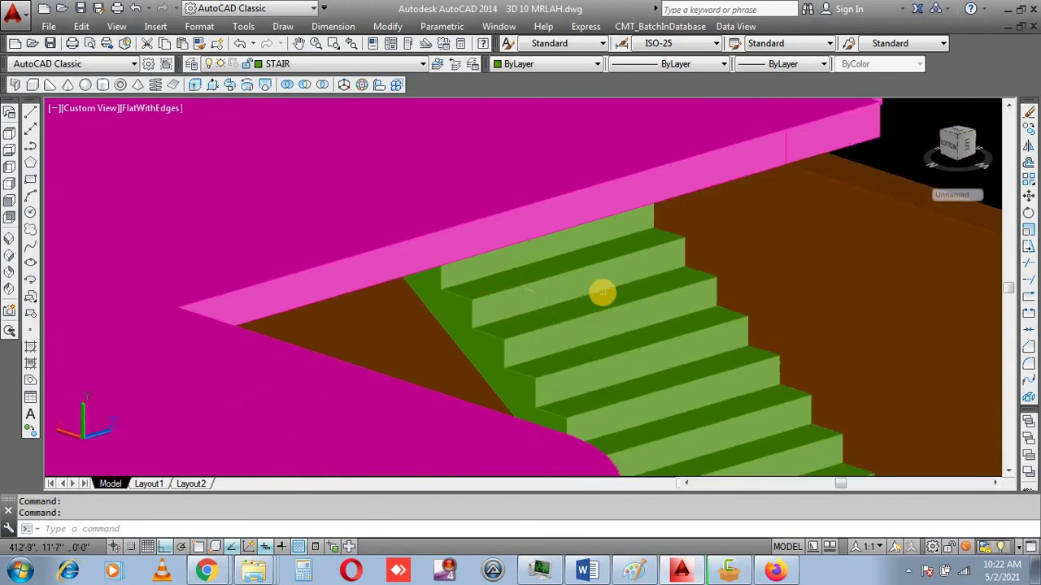
scroll(448, 271, down, 2)
scroll(493, 263, down, 1)
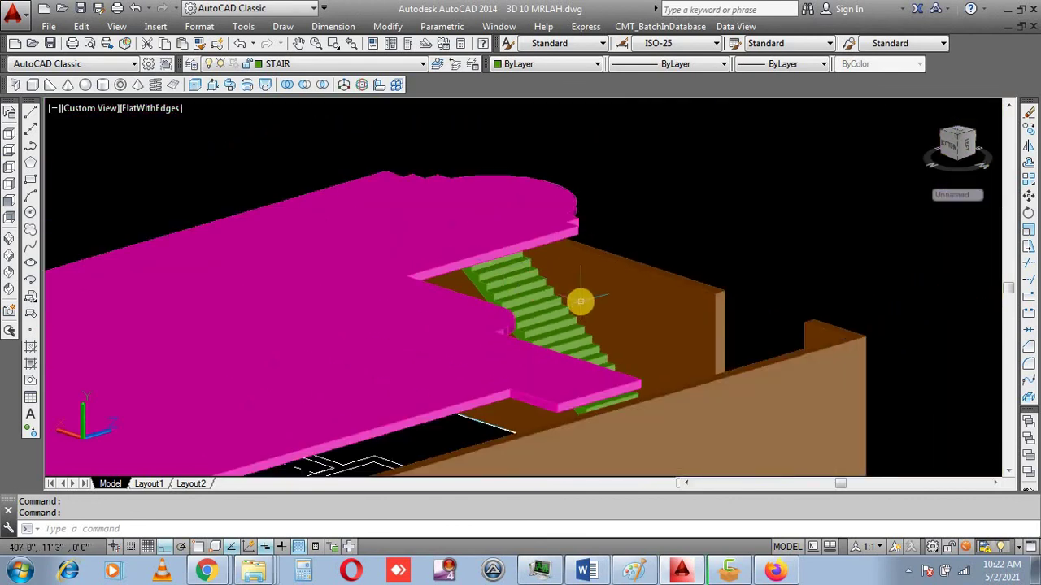
scroll(569, 298, up, 2)
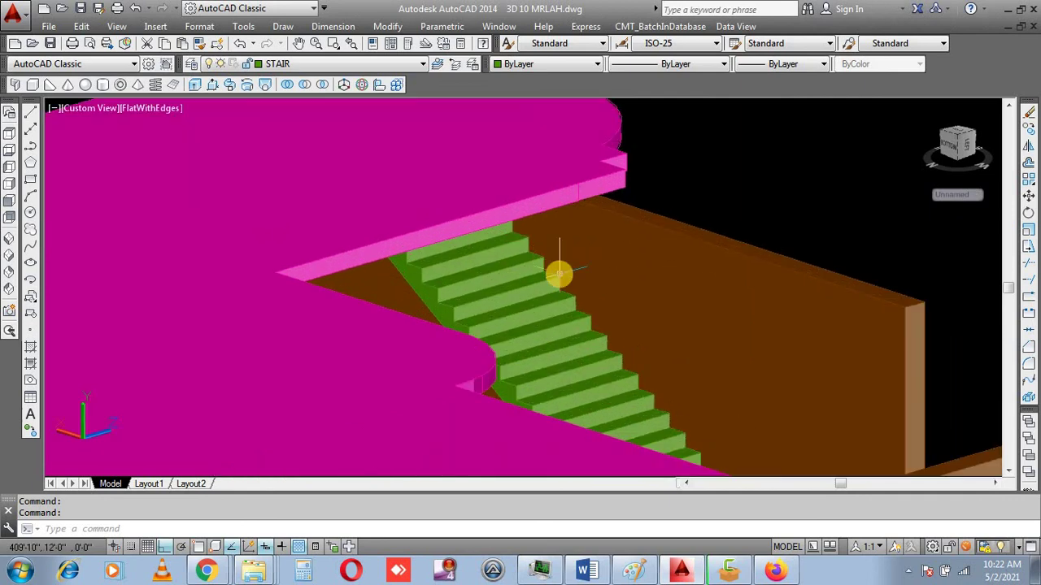